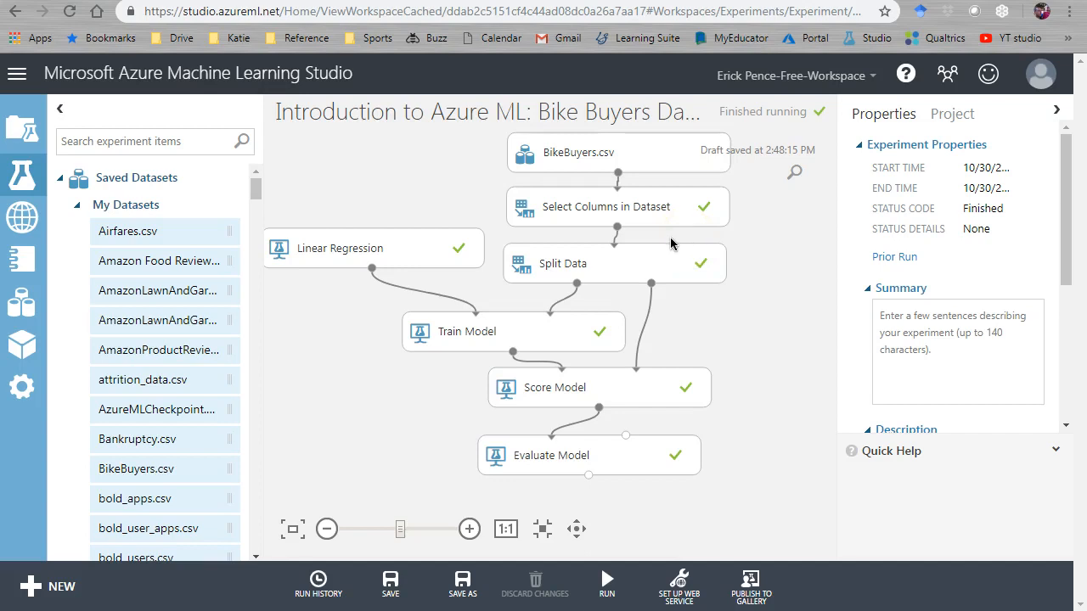
Step: Review the columns chosen in the Select Columns in Dataset module, comparing PurchaseBikeNumeric with Purchased Bike, and close the column selector
left_click(533, 160)
left_click(546, 210)
left_click(932, 297)
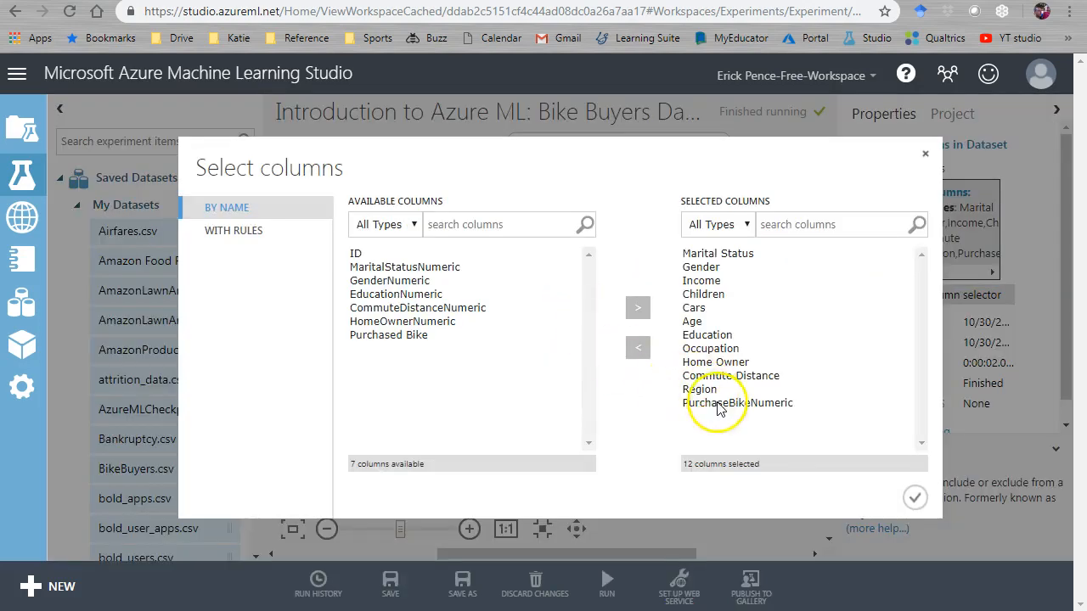
left_click(718, 405)
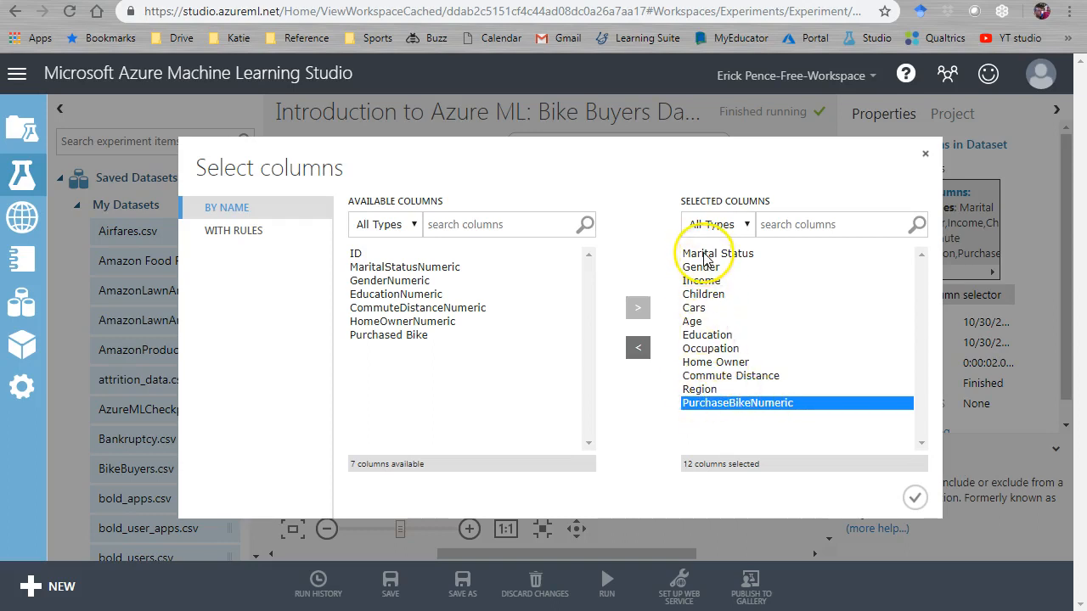
left_click(410, 337)
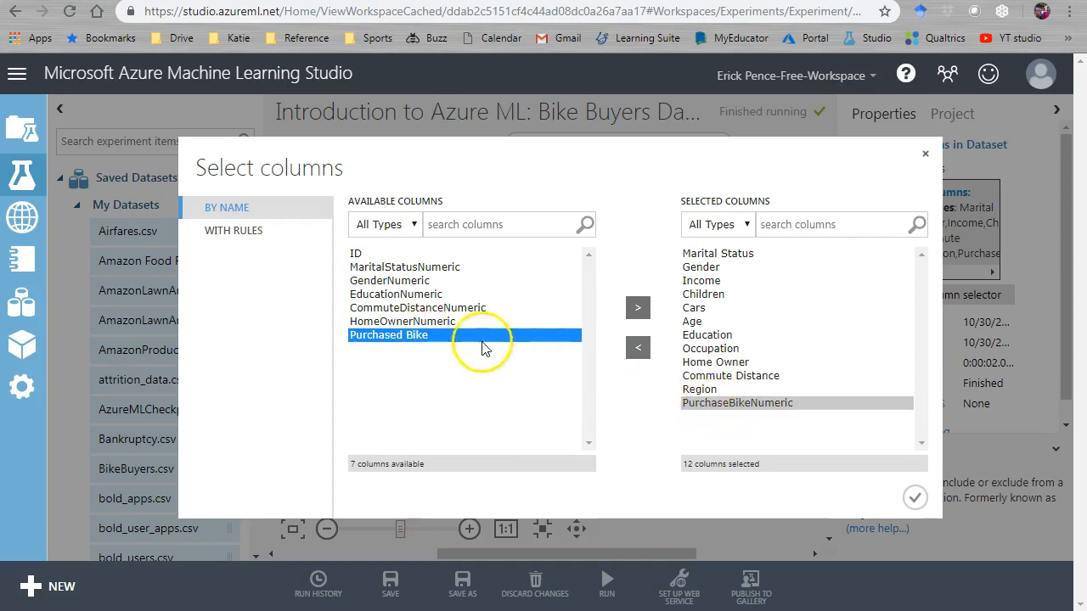
left_click(915, 498)
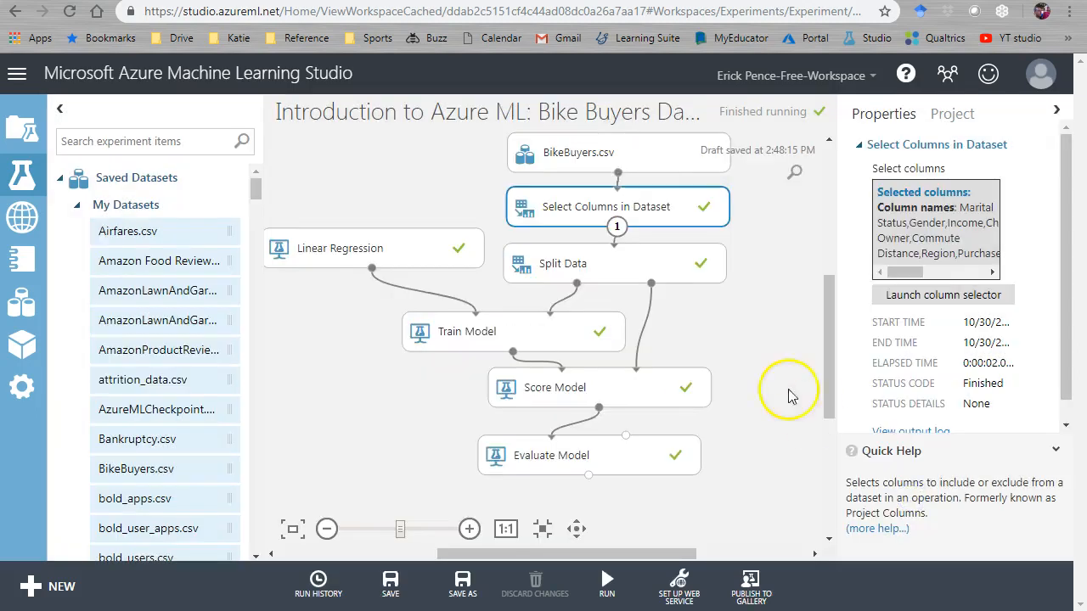
Step: Inspect the Split Data module's row fraction and random seed, and the label column of Train Model
left_click(624, 267)
left_click(911, 240)
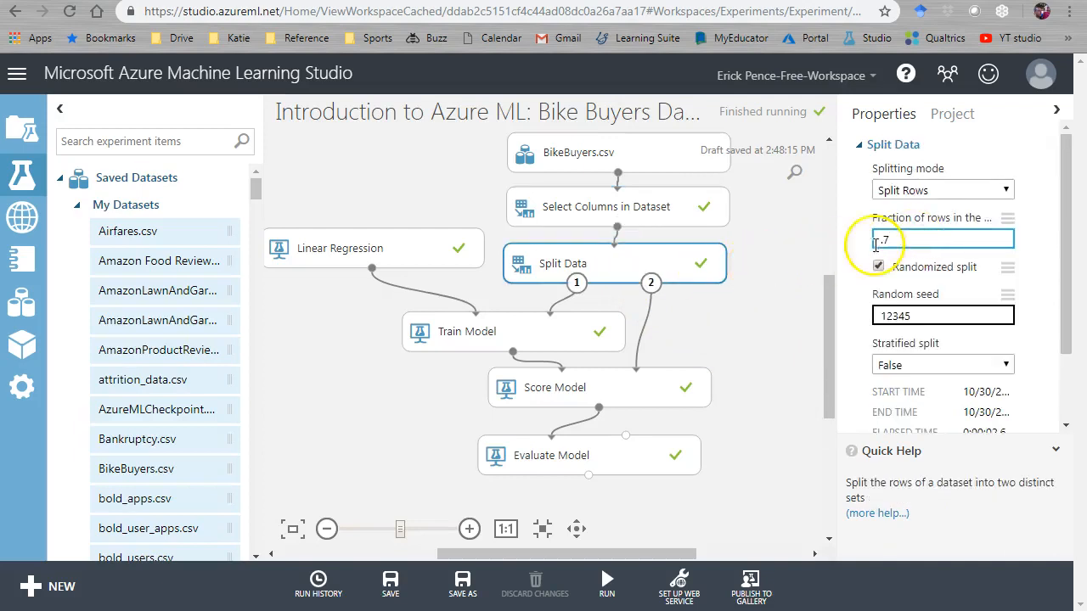
left_click(940, 316)
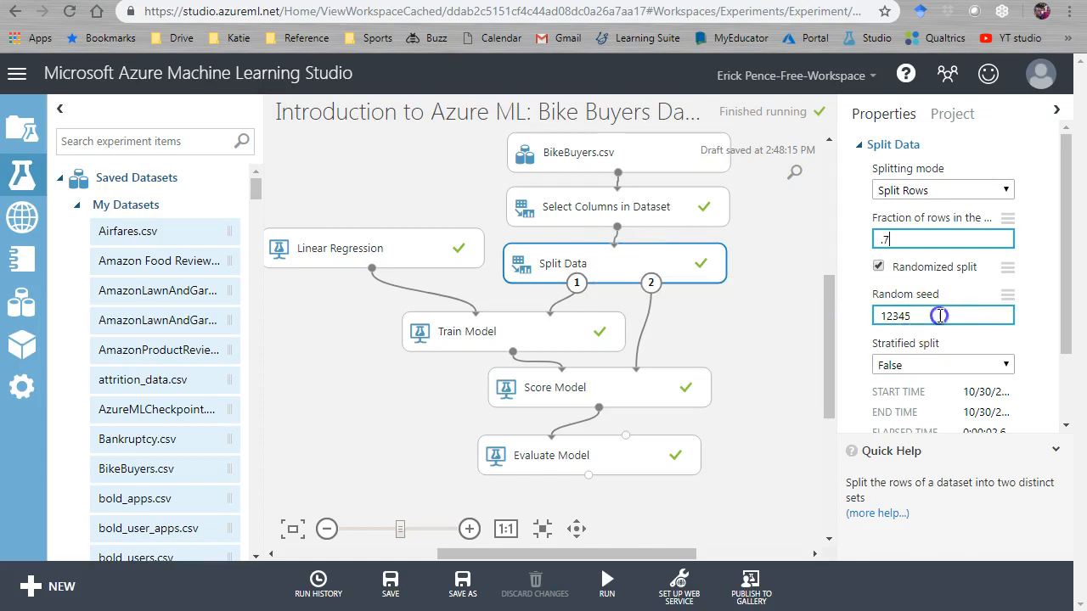
left_click(545, 335)
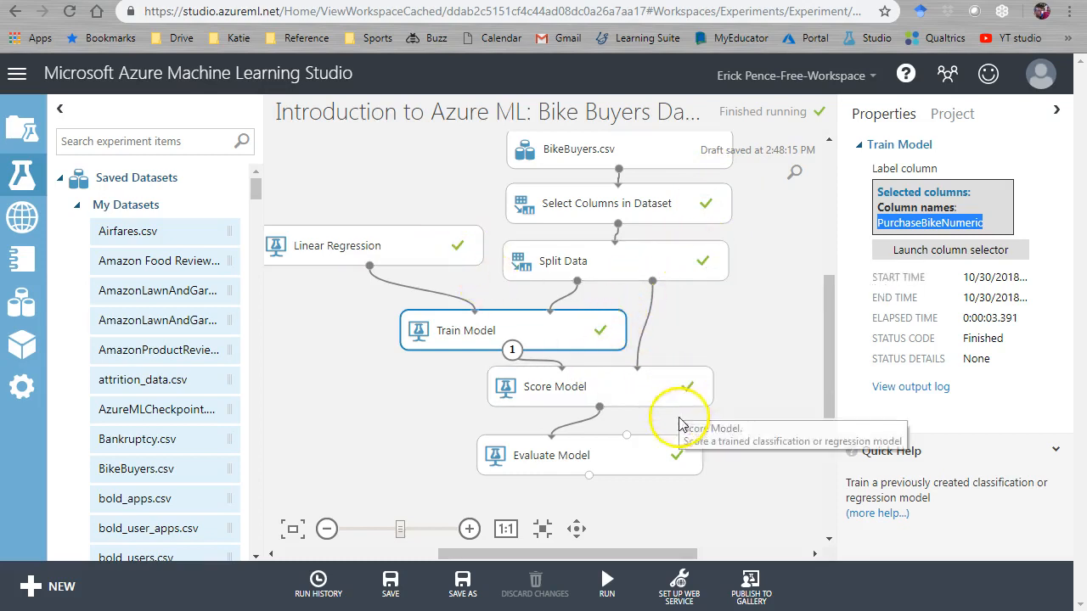
Step: Run the training experiment and set up its recommended Predictive Web Service
mouse_move(679, 586)
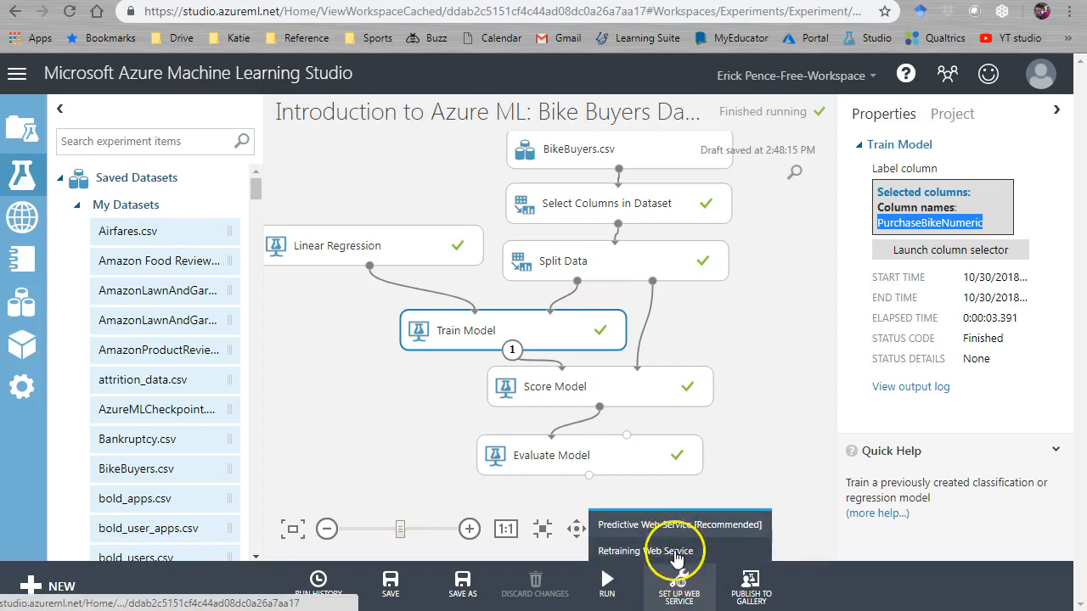
left_click(777, 467)
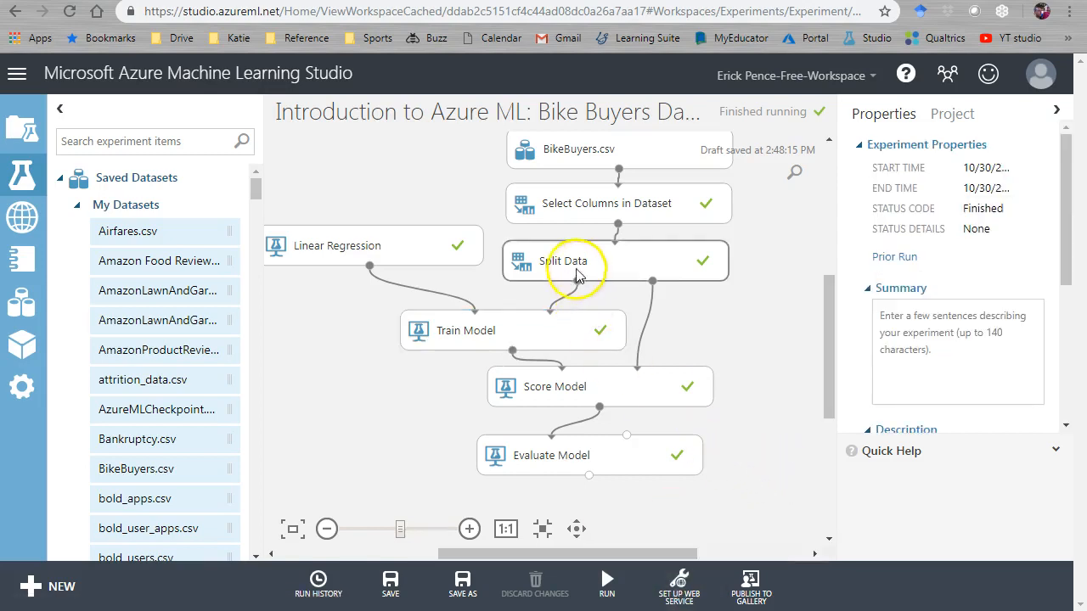
mouse_move(616, 582)
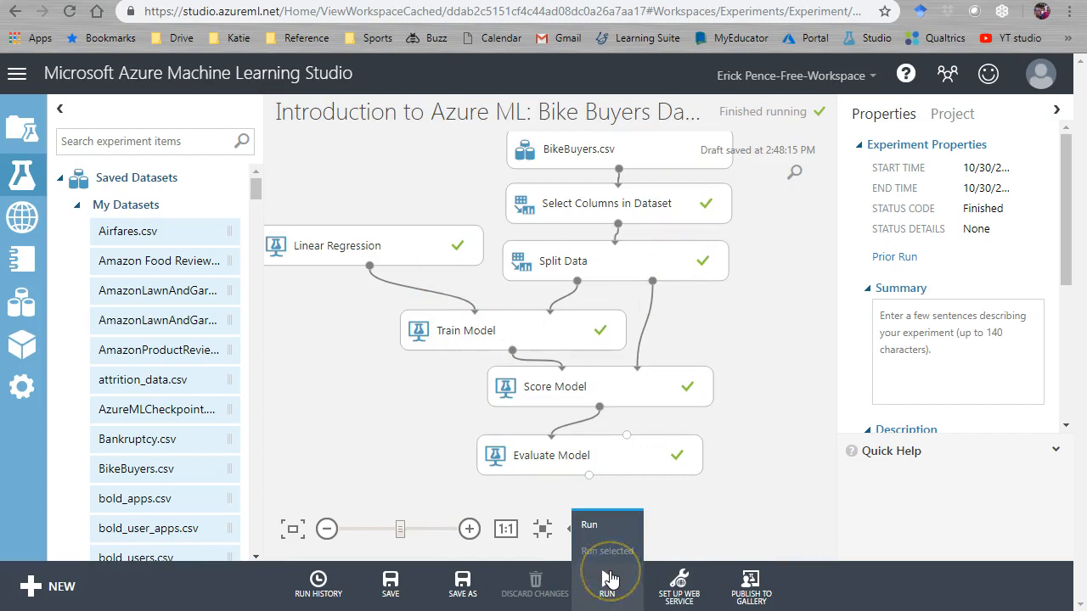
left_click(587, 525)
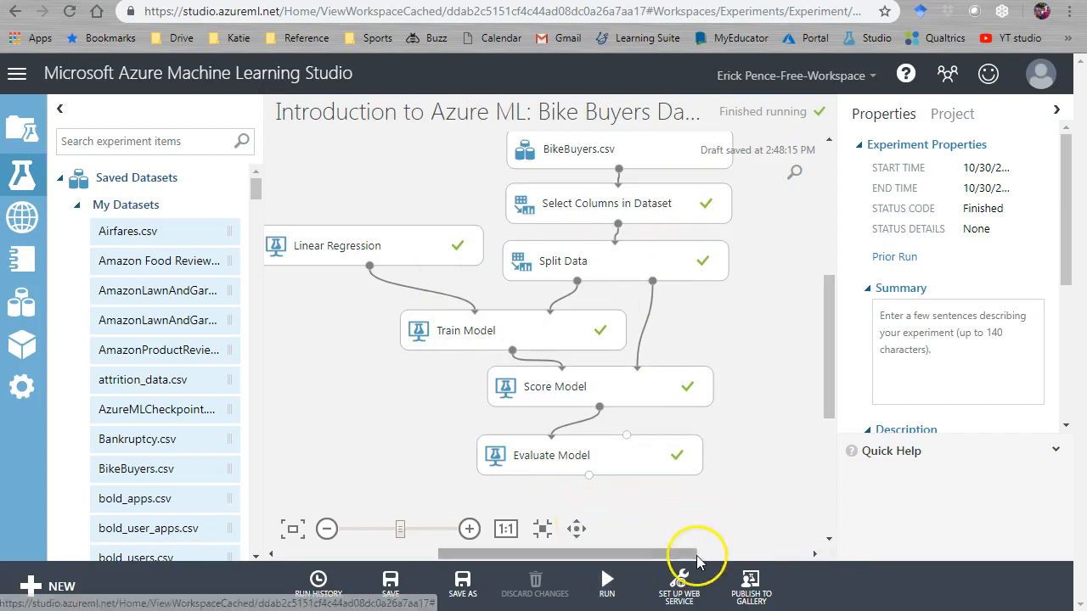
left_click(681, 586)
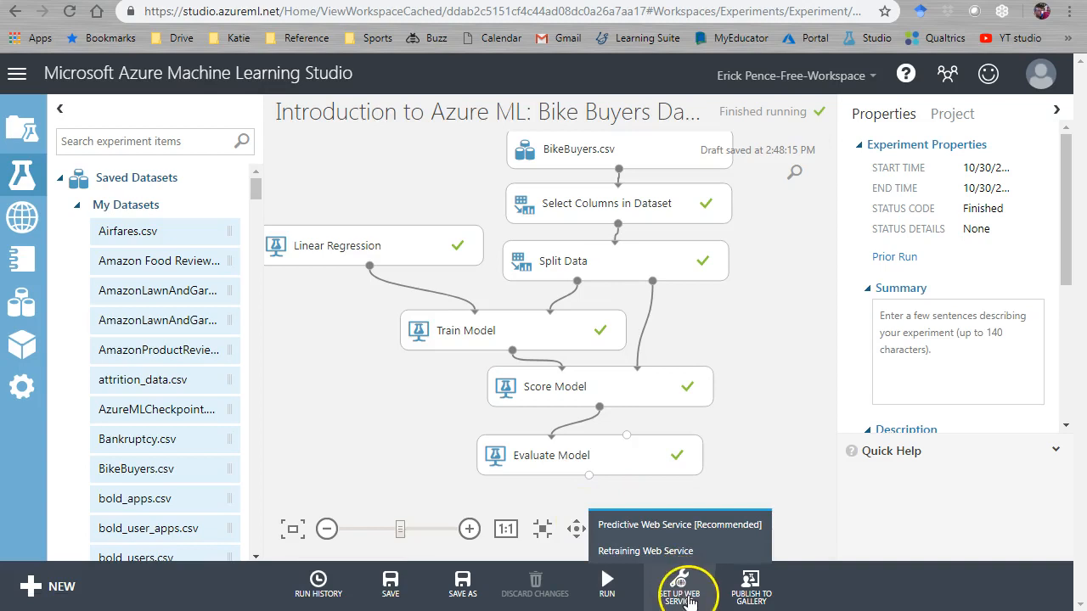
left_click(656, 527)
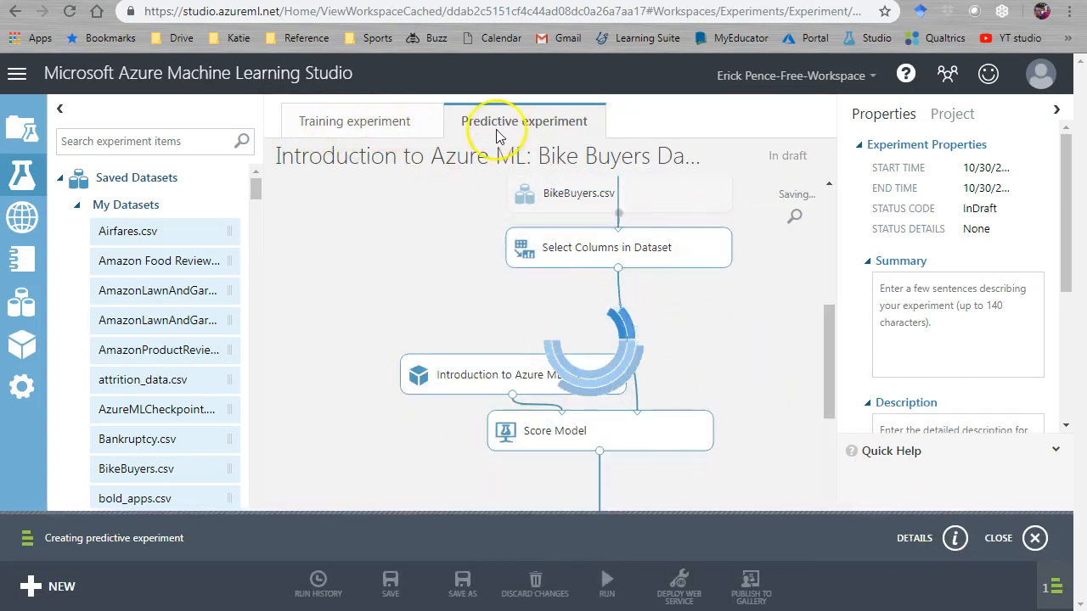
Step: View the training experiment, dismiss the creation notification, and return to the predictive experiment
left_click(385, 128)
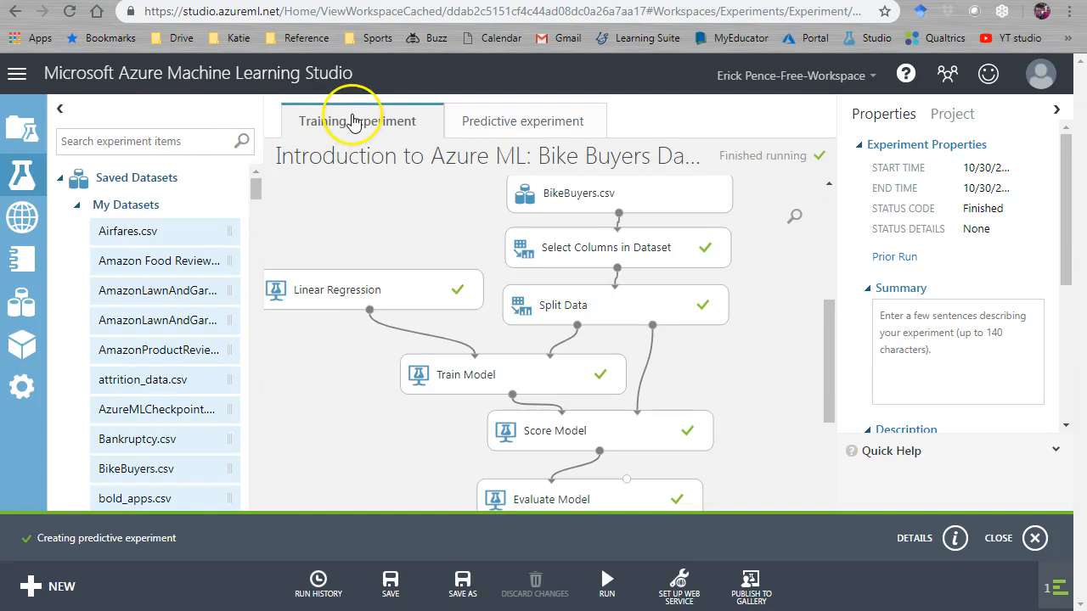
left_click(1033, 538)
left_click(537, 124)
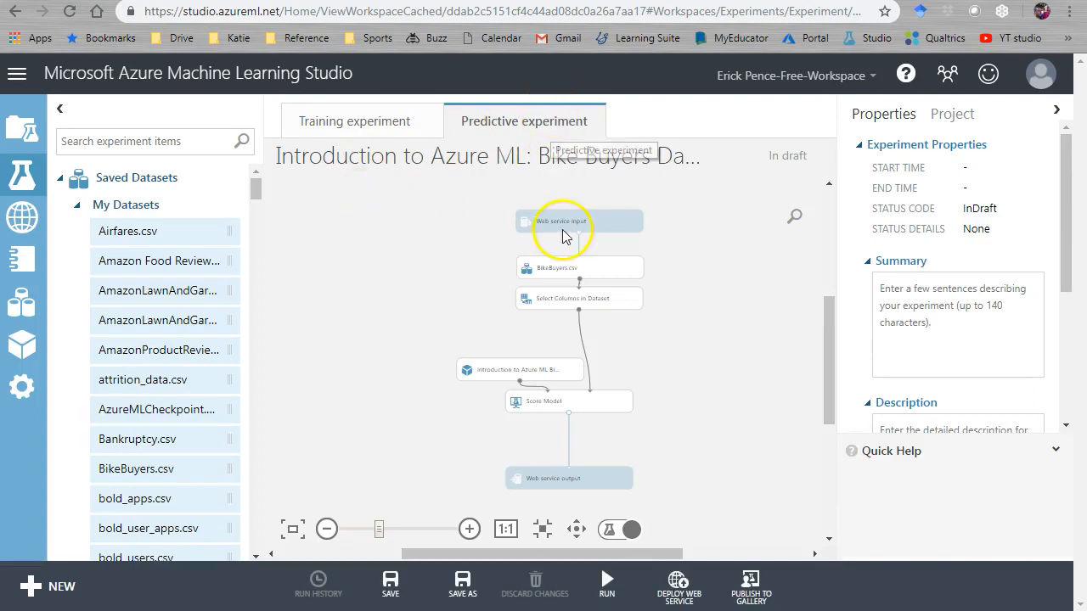
Step: Compact the predictive experiment layout by shifting Web service input aside and moving the trained model, Score Model and Web service output upward
left_click_drag(584, 221, 609, 224)
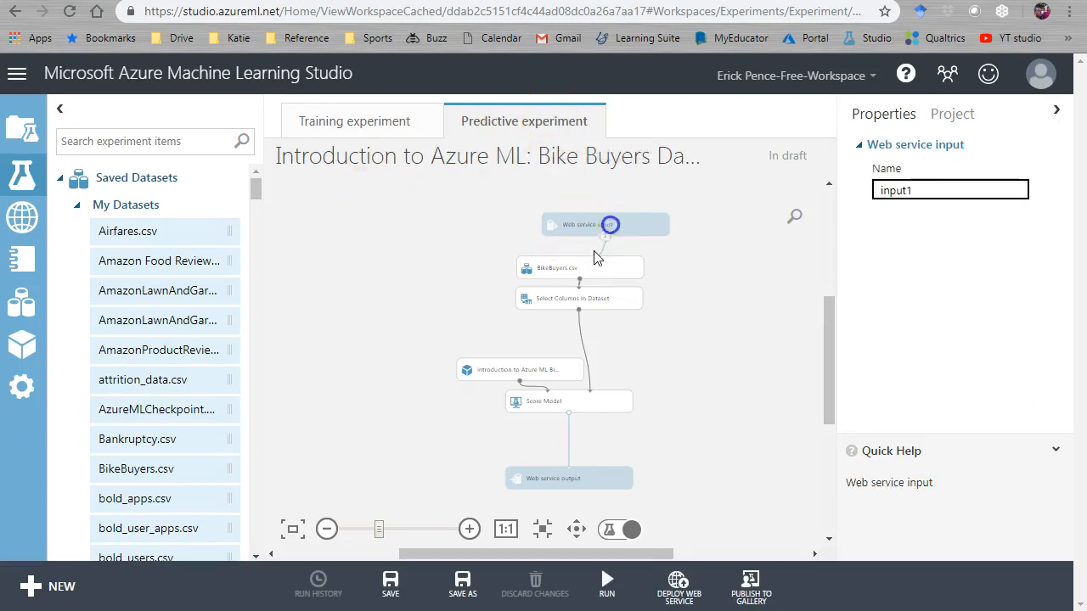
left_click(547, 270)
left_click_drag(468, 369, 419, 330)
left_click_drag(536, 414, 540, 374)
left_click_drag(546, 483, 540, 401)
Step: Place BikeBuyers.csv and Web service input side by side above Select Columns in Dataset, and move the trained model closer to Score Model
scroll(622, 400, "up", 1)
scroll(614, 392, "up", 3)
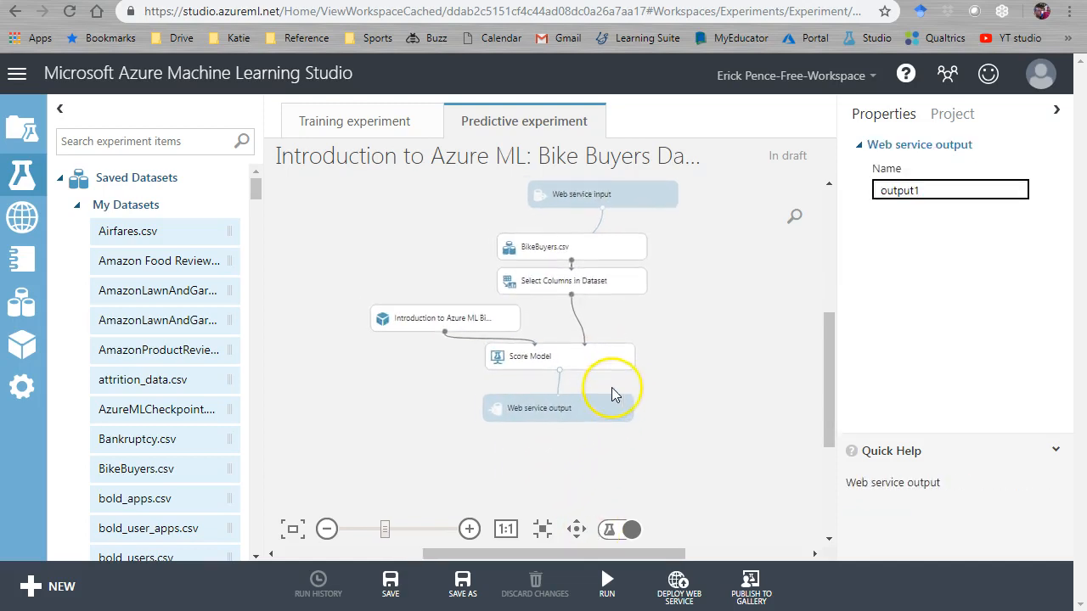
scroll(612, 389, "down", 1)
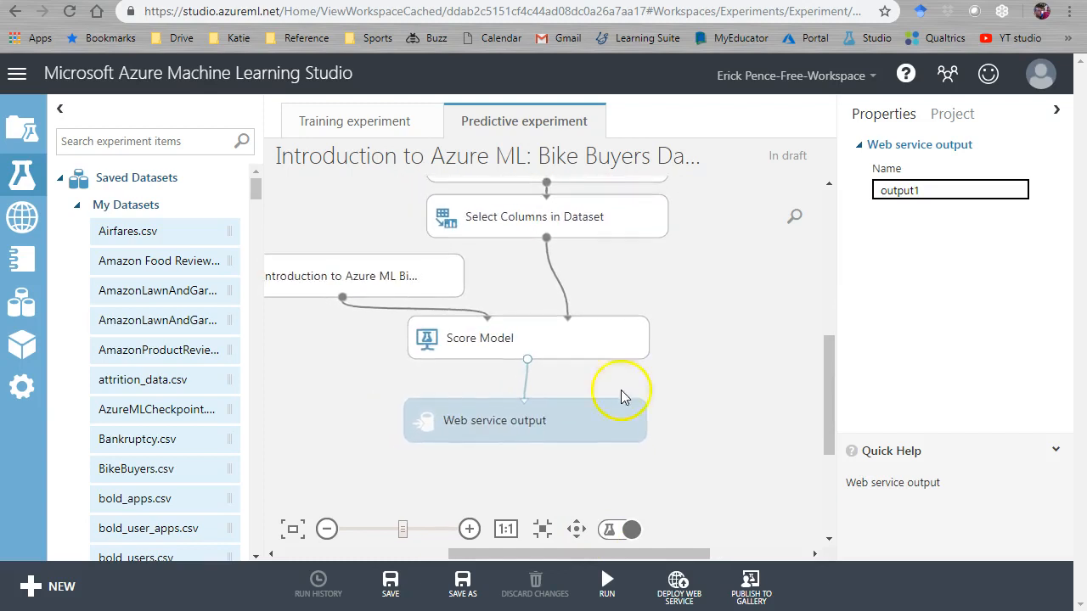
left_click_drag(831, 378, 825, 347)
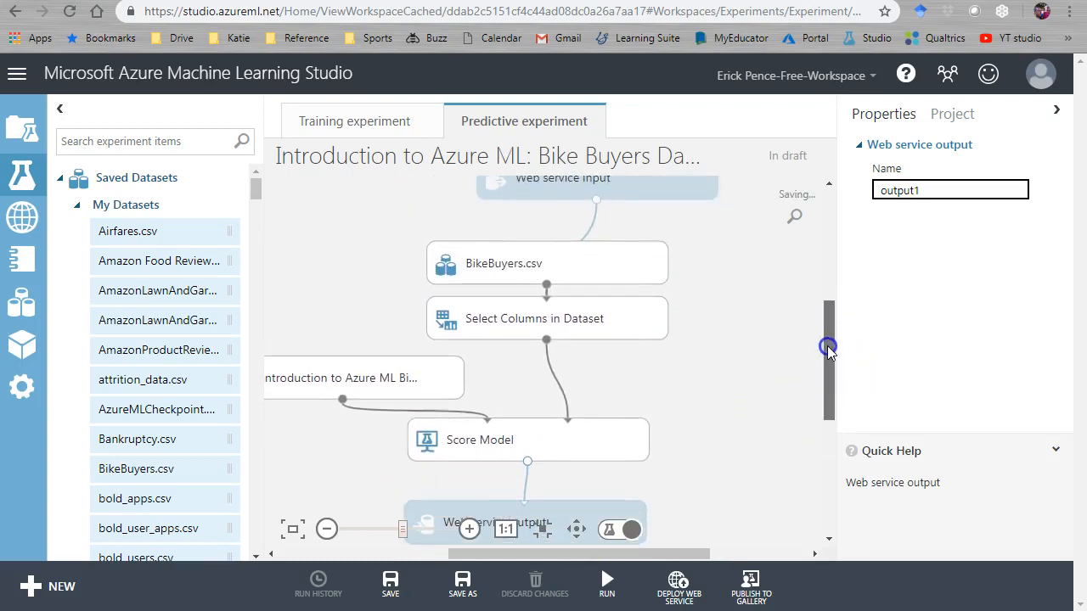
scroll(751, 359, "down", 1)
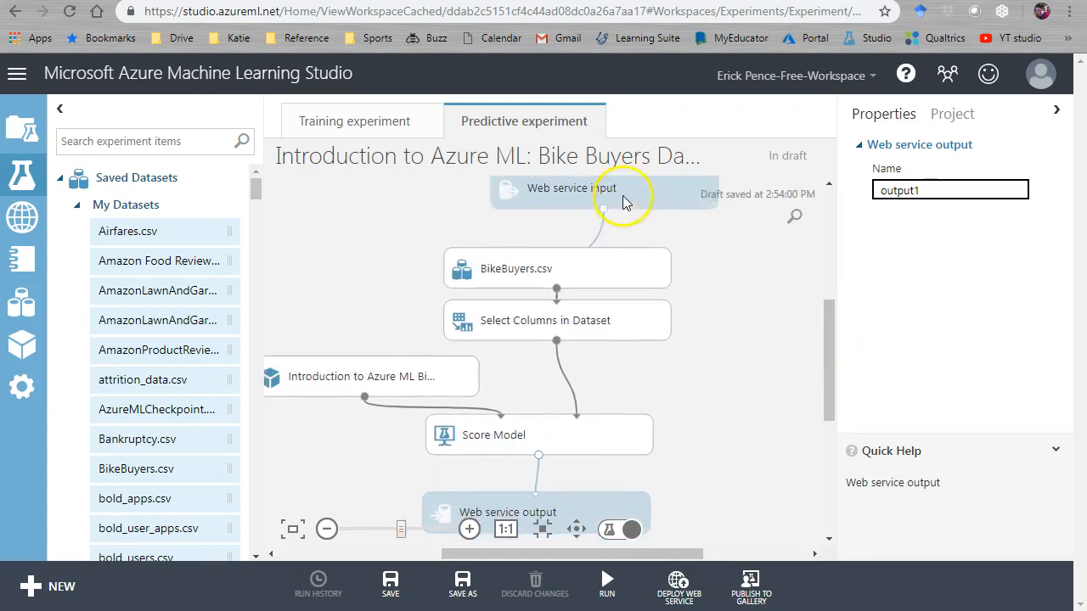
left_click_drag(625, 205, 620, 214)
left_click_drag(543, 247, 445, 236)
left_click_drag(575, 199, 618, 205)
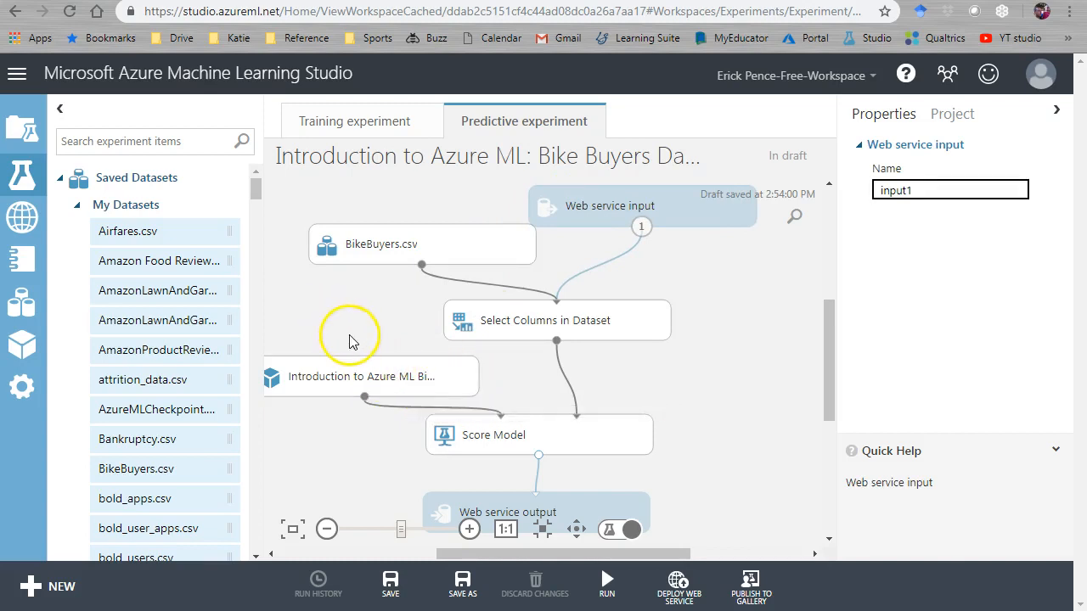
left_click_drag(403, 382, 438, 382)
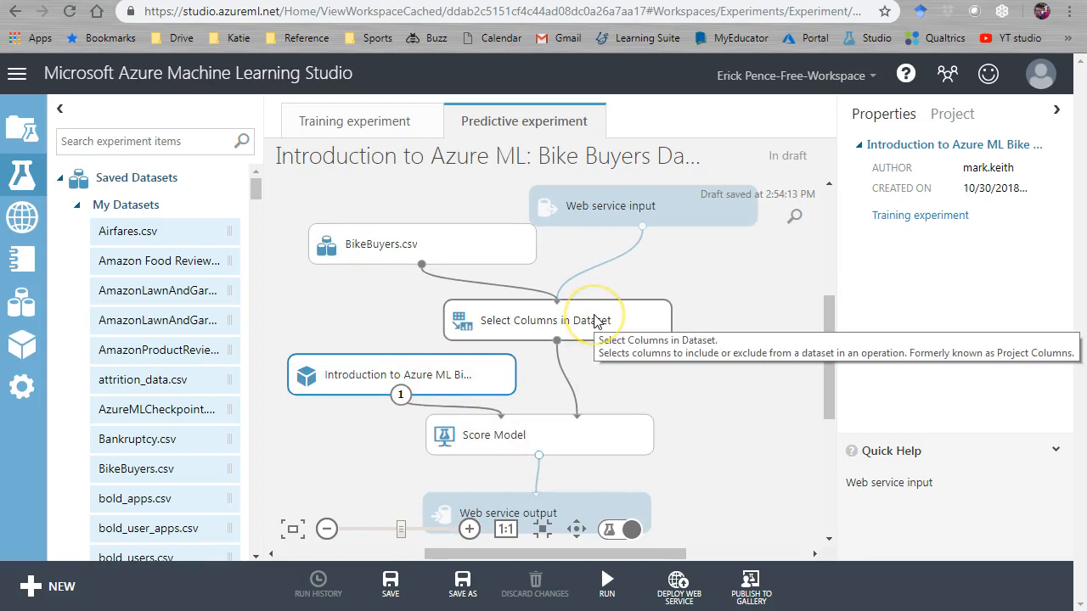
Step: Put the trained model beside Select Columns in Dataset, with Score Model and Web service output stacked closely below them
left_click(641, 208)
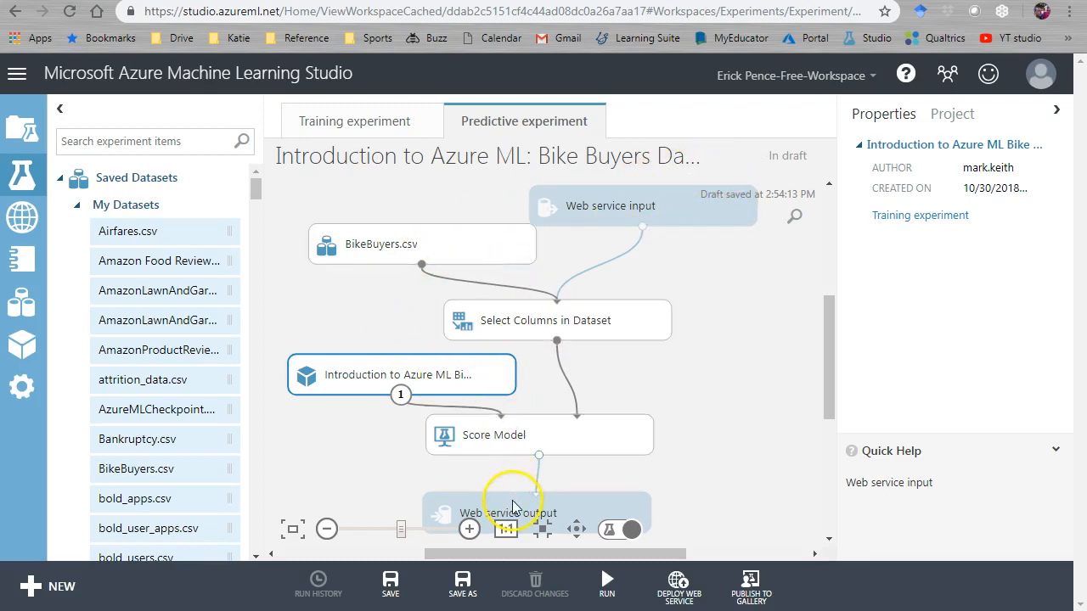
left_click(512, 507)
left_click(549, 432)
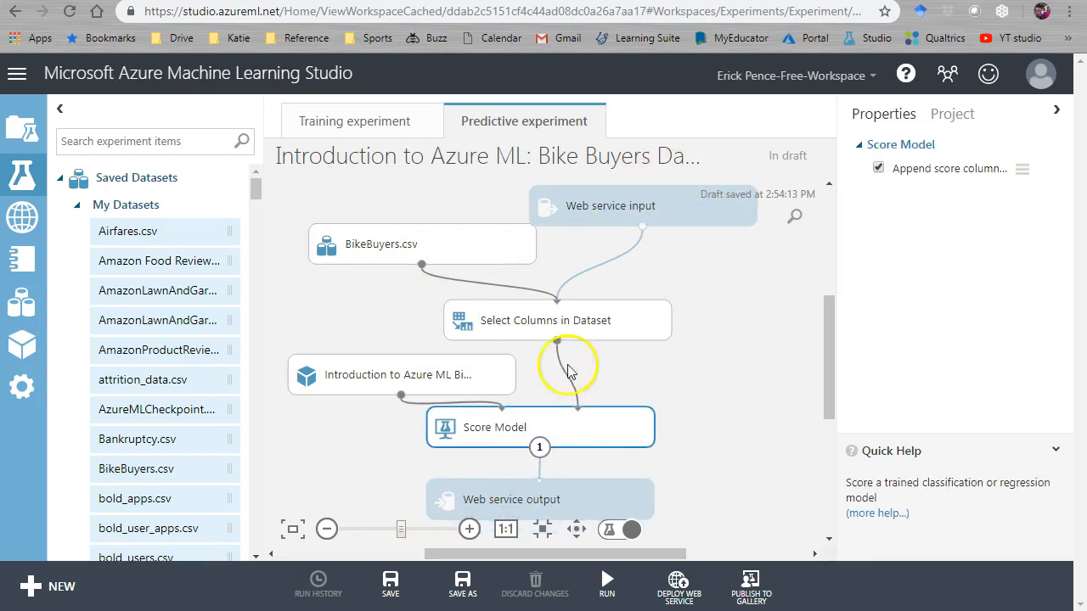
left_click_drag(589, 327, 663, 328)
left_click_drag(472, 366, 440, 315)
left_click(511, 433)
left_click_drag(506, 430, 486, 393)
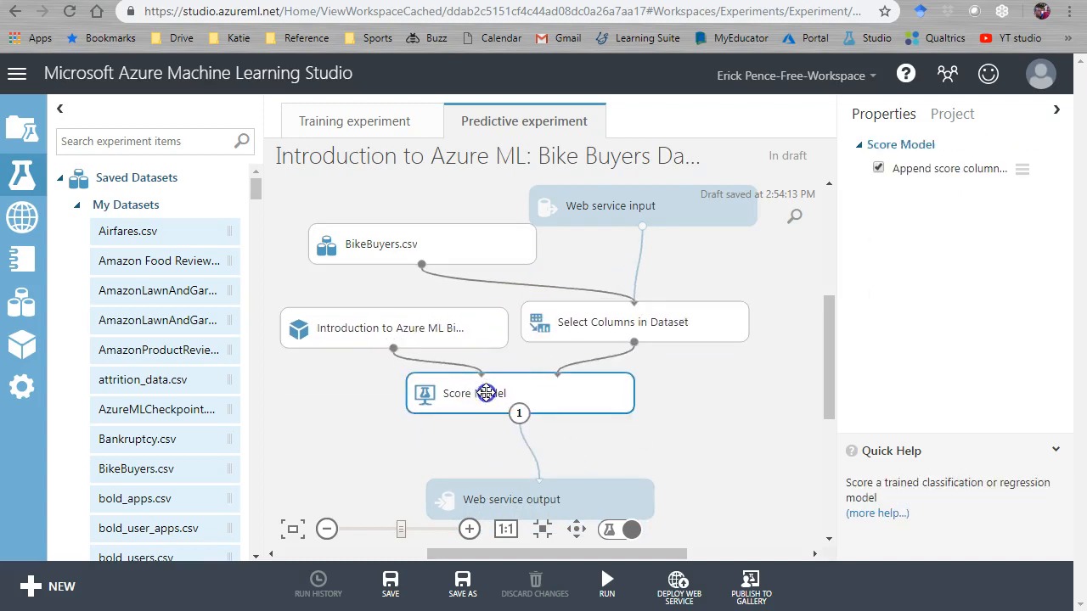
left_click_drag(504, 482, 491, 444)
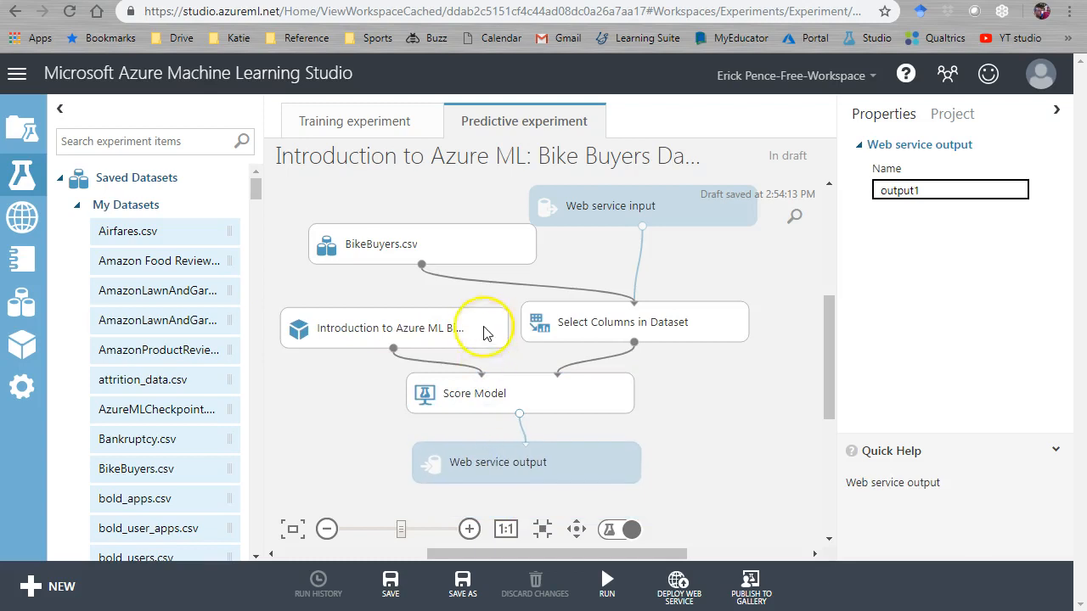
Step: Spread BikeBuyers.csv and Web service input further apart and nudge Select Columns in Dataset slightly up
left_click_drag(610, 228, 630, 225)
left_click_drag(487, 243, 469, 228)
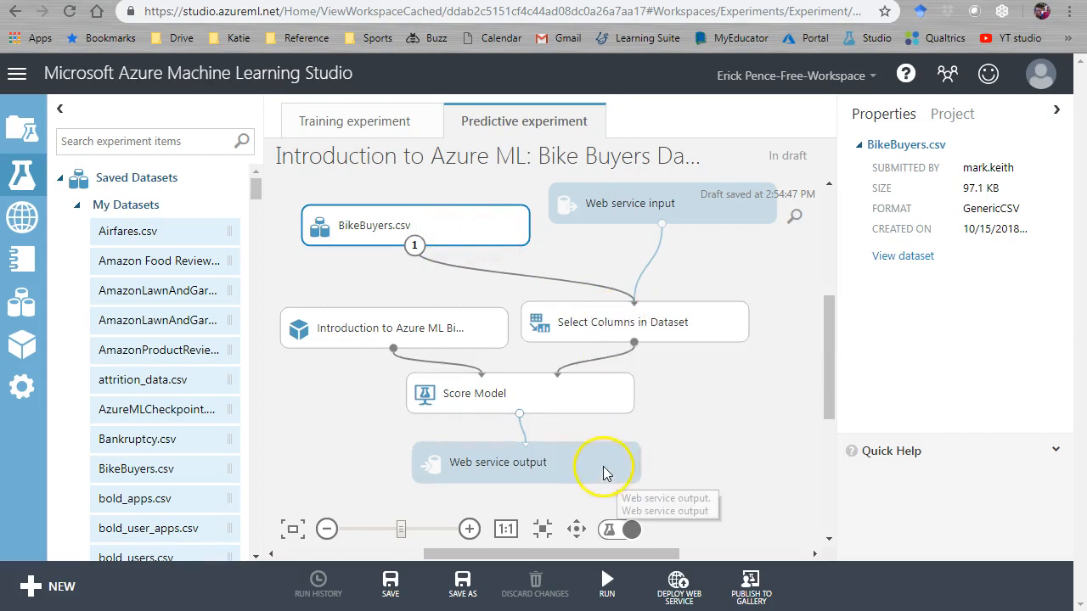
left_click(586, 326)
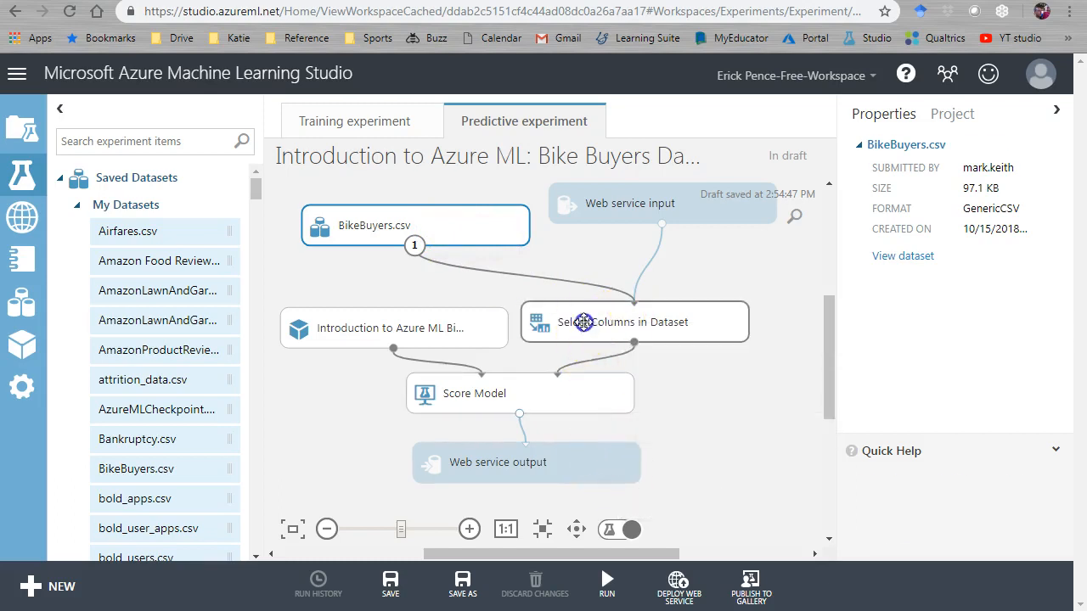
left_click_drag(586, 326, 576, 317)
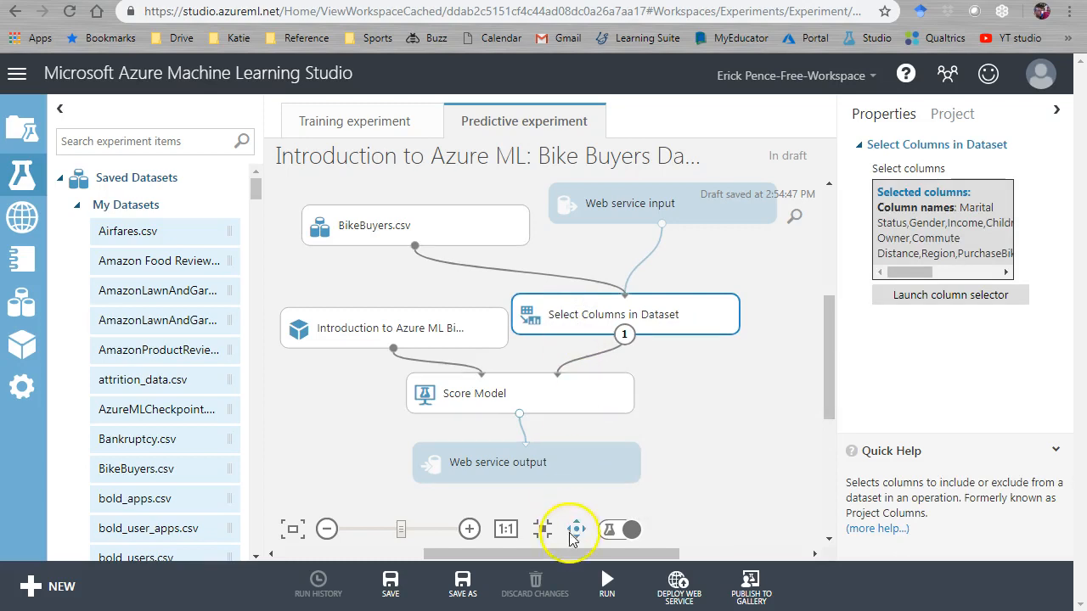
Step: Run the predictive experiment and deploy it as a web service
left_click(604, 530)
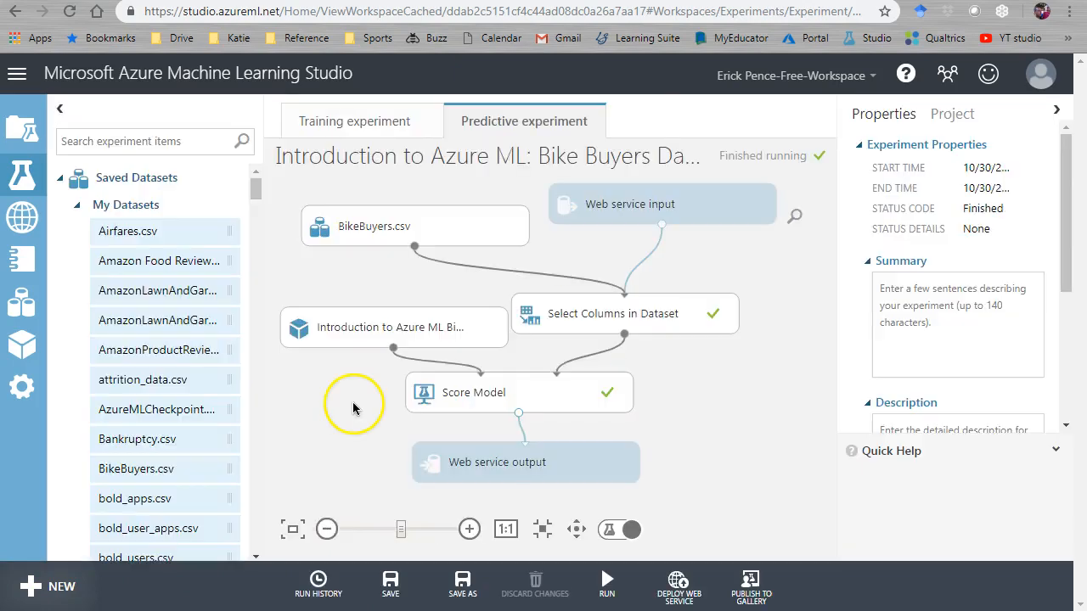
left_click(679, 584)
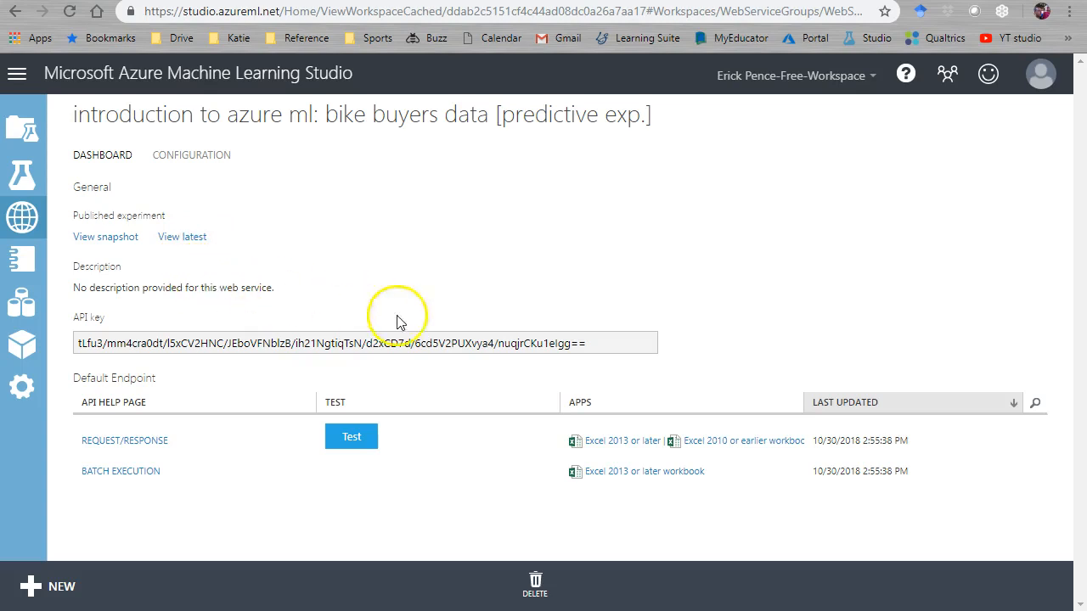
Step: Highlight the deployed web service's API key and locate the Batch Execution API help link
triple_click(110, 344)
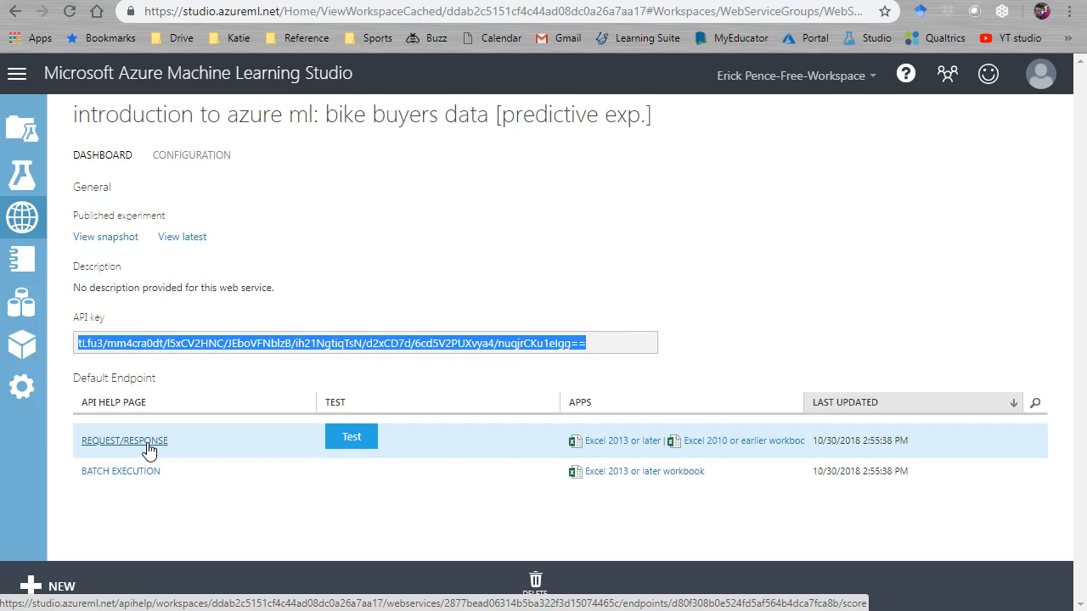
left_click(140, 472)
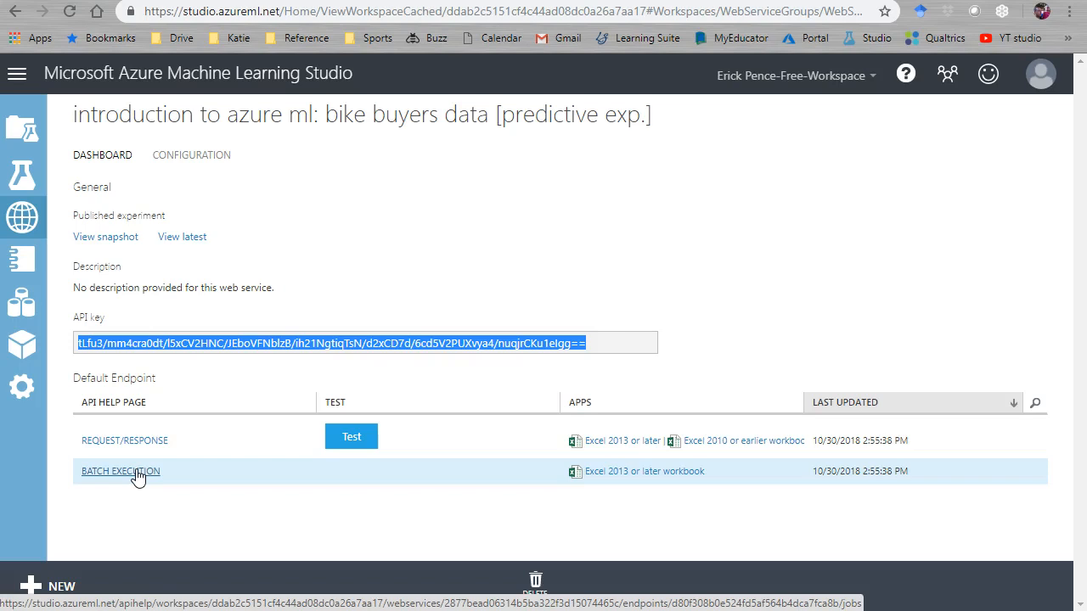
Step: Open the deployed web service's test form, review all the input fields it asks for, and close it
left_click(351, 448)
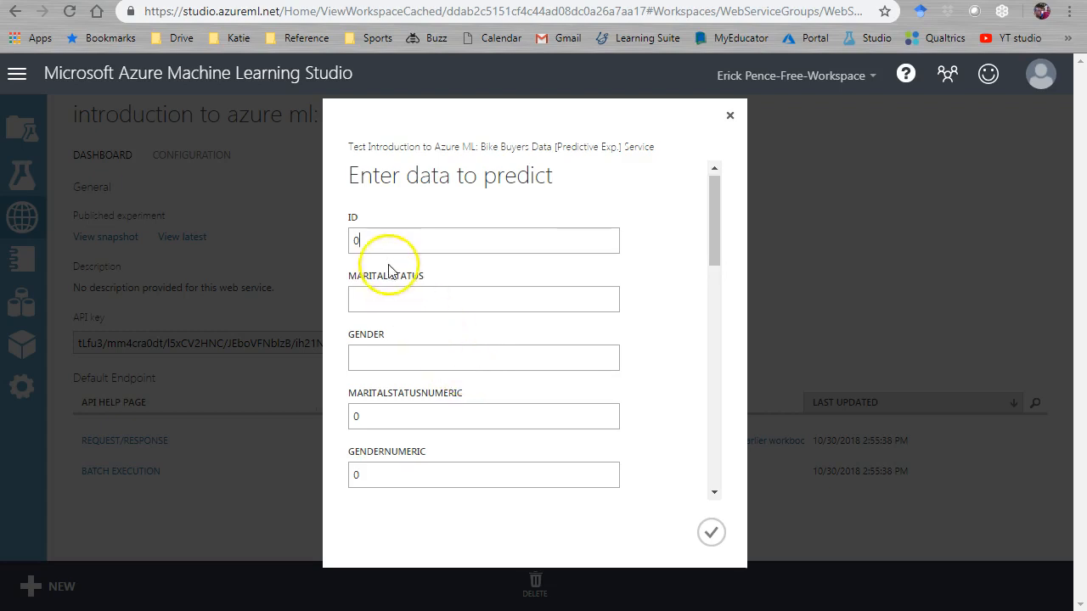
scroll(372, 248, "down", 1)
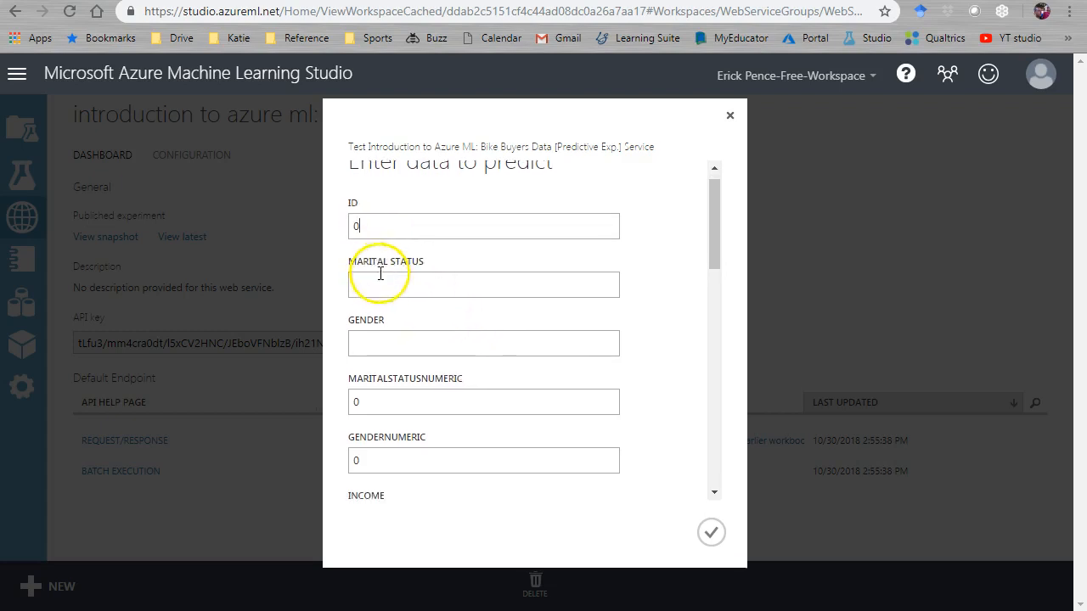
scroll(421, 396, "down", 3)
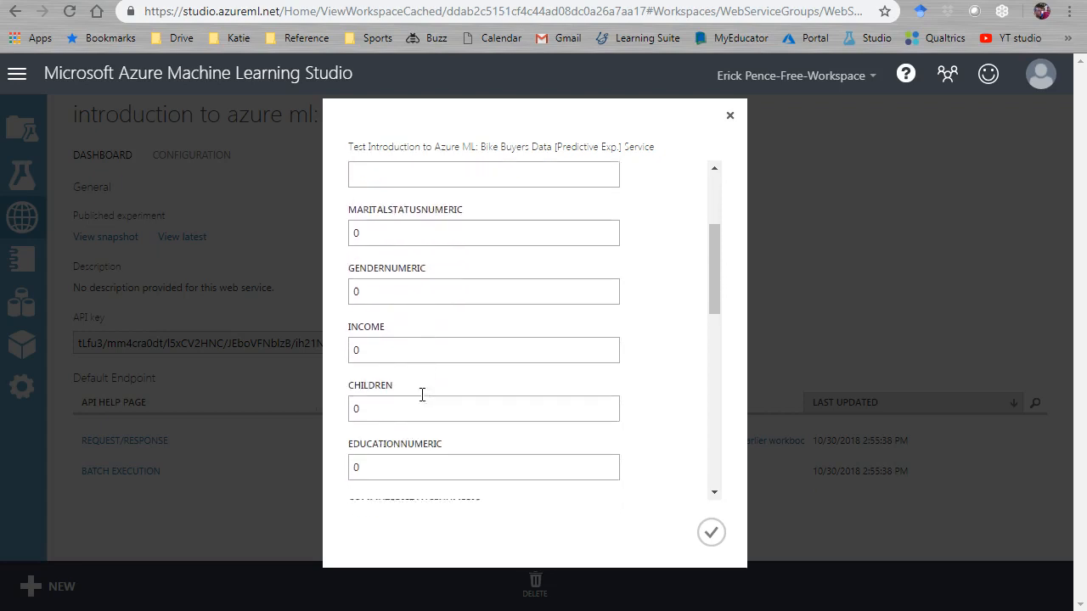
scroll(422, 395, "down", 10)
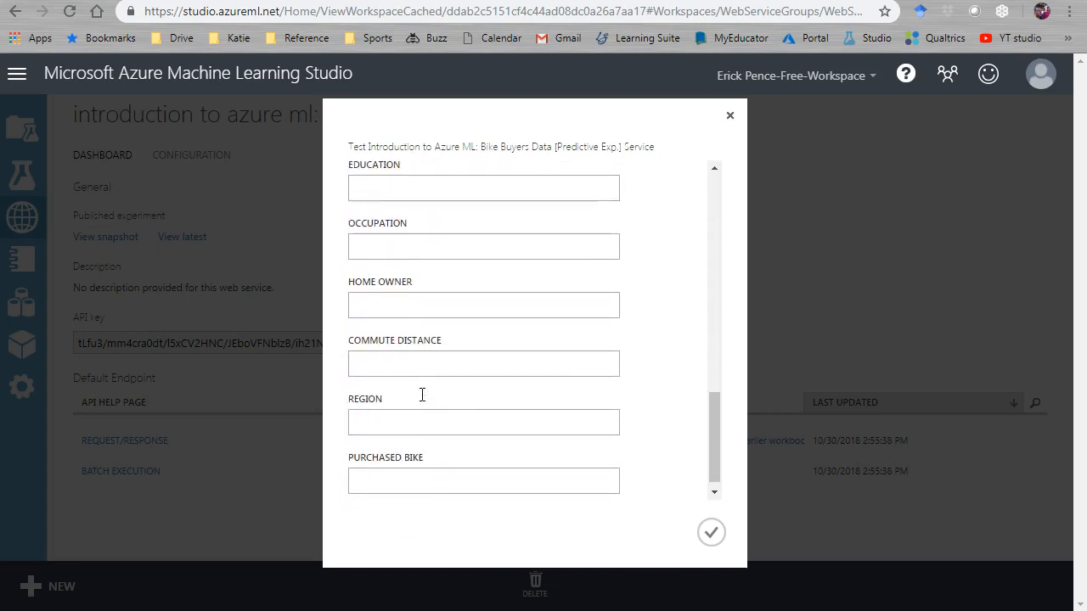
scroll(422, 395, "up", 3)
scroll(422, 395, "up", 1)
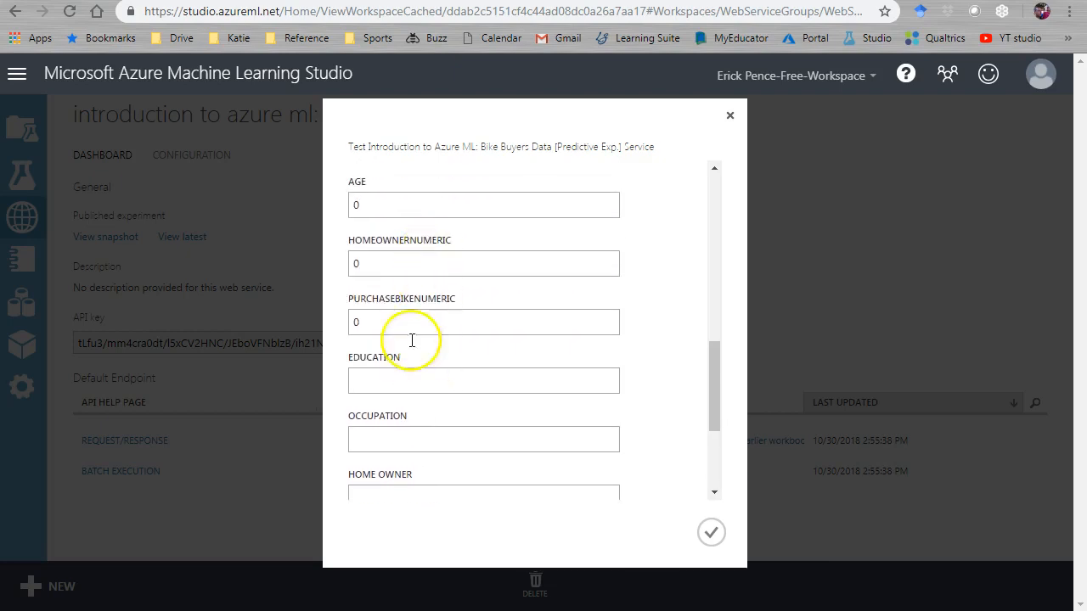
scroll(510, 288, "up", 3)
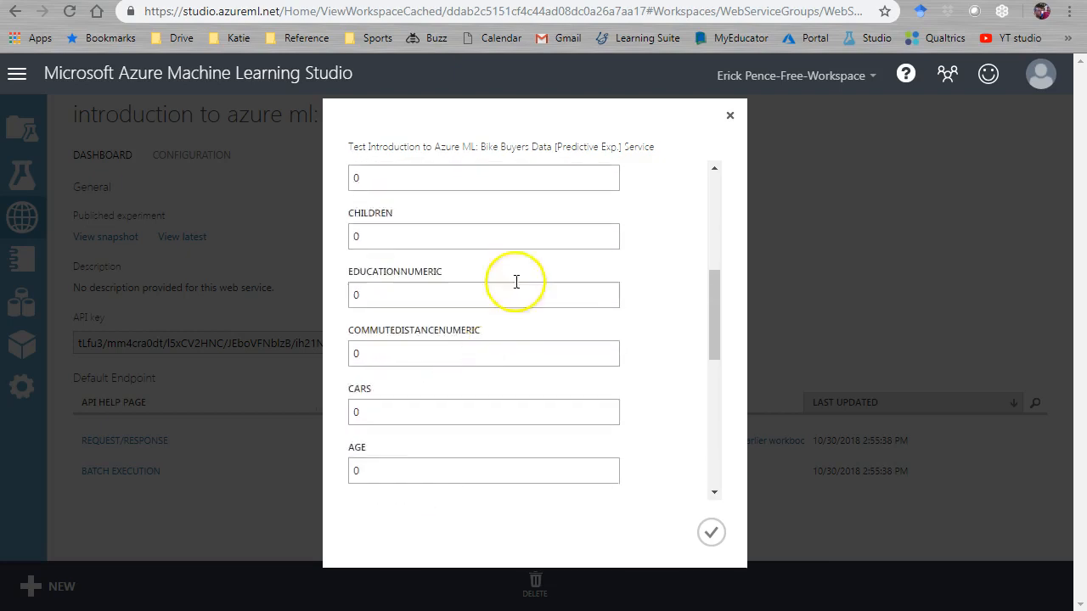
left_click(729, 114)
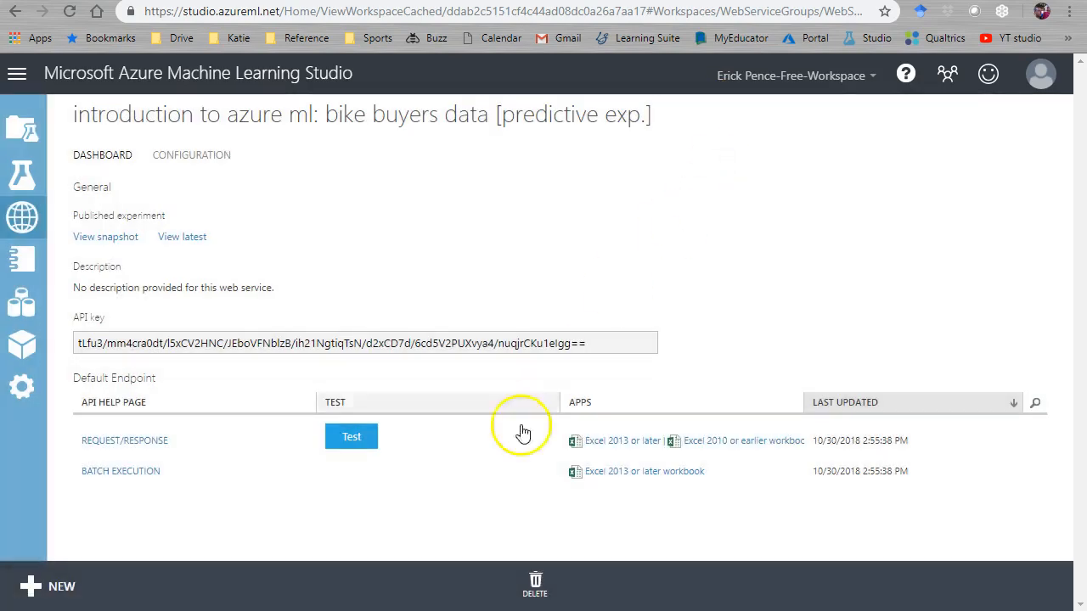
Step: Widen the Name column in the experiments list, then open the Bike Buyers Data experiment and show its predictive experiment
left_click(21, 176)
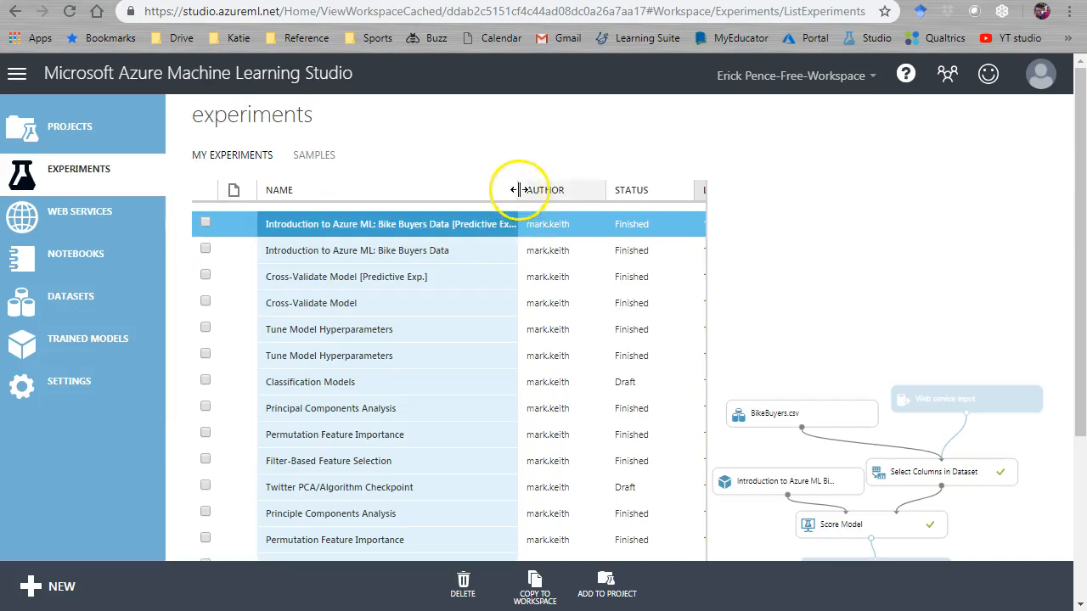
left_click_drag(518, 190, 567, 188)
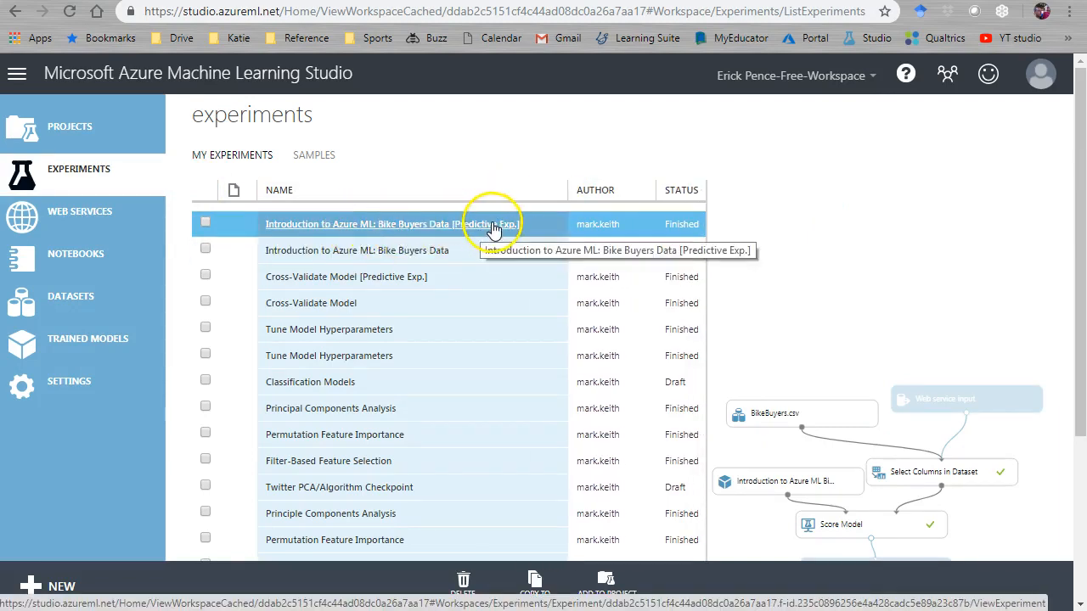
left_click(424, 250)
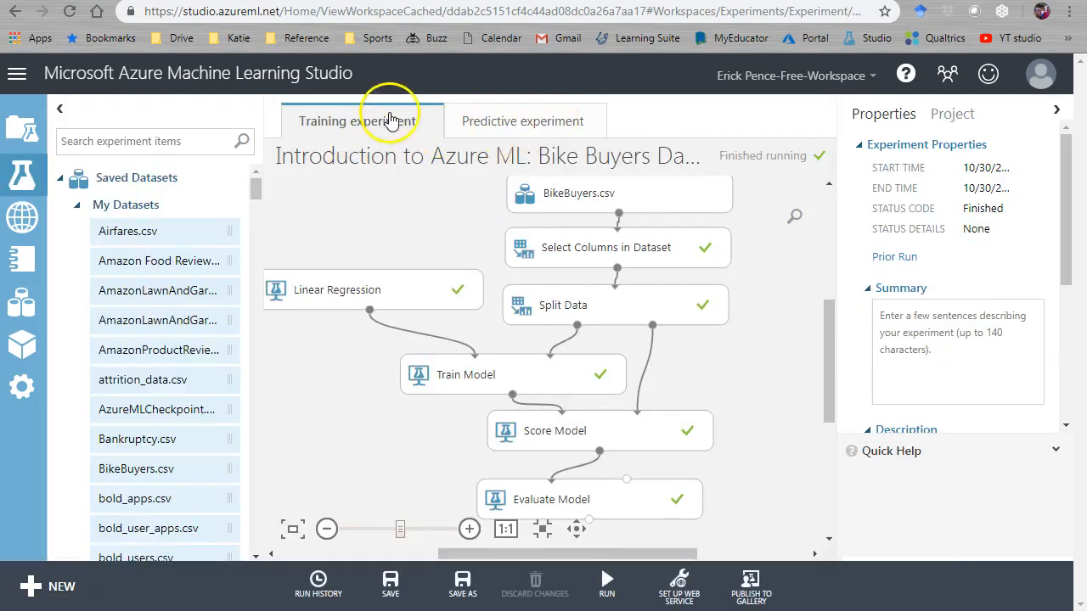
left_click(478, 121)
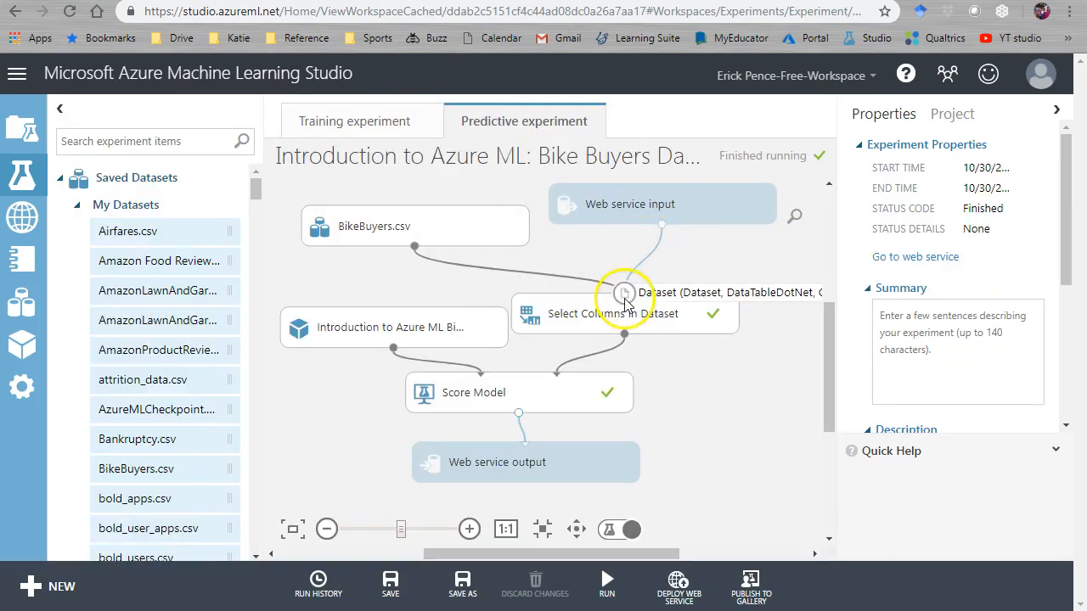
Step: Move Select Columns in Dataset closer beneath BikeBuyers.csv and raise BikeBuyers.csv level with Web service input
left_click_drag(625, 301, 565, 280)
left_click_drag(461, 219, 461, 206)
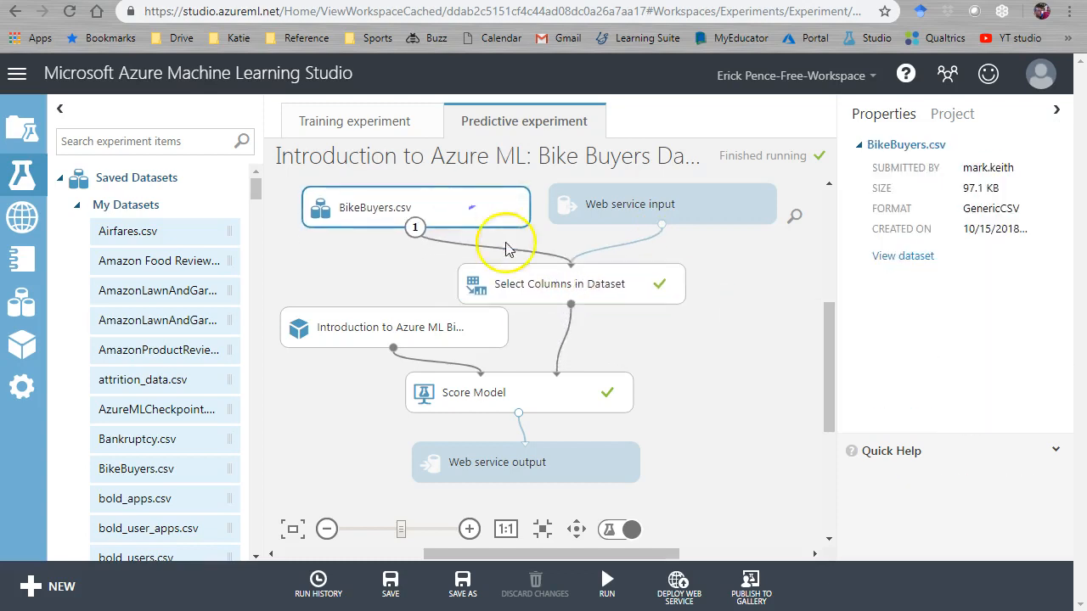
left_click_drag(514, 287, 498, 277)
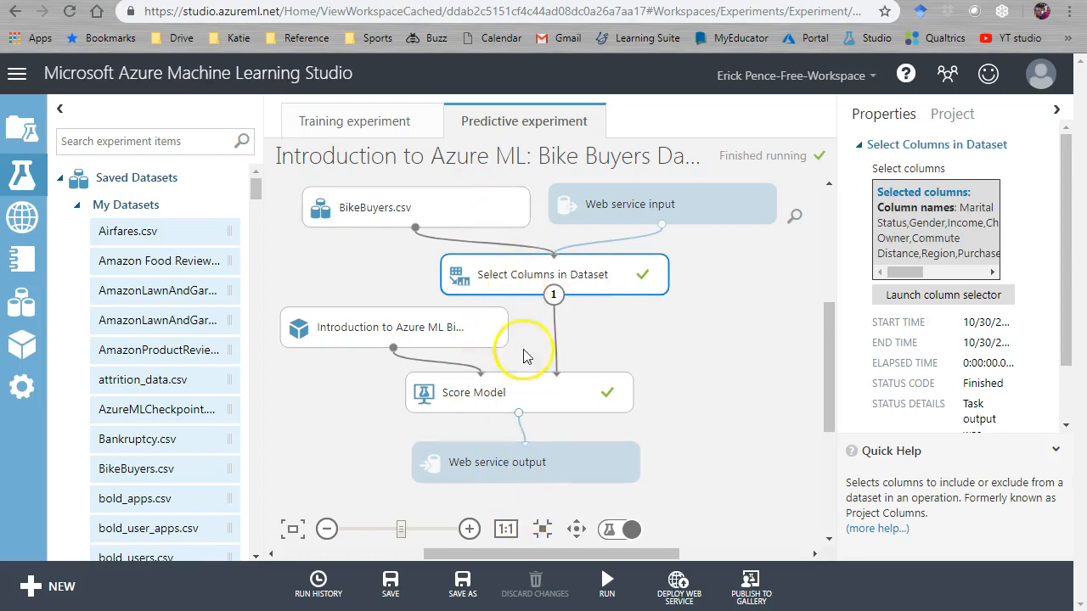
left_click(572, 280)
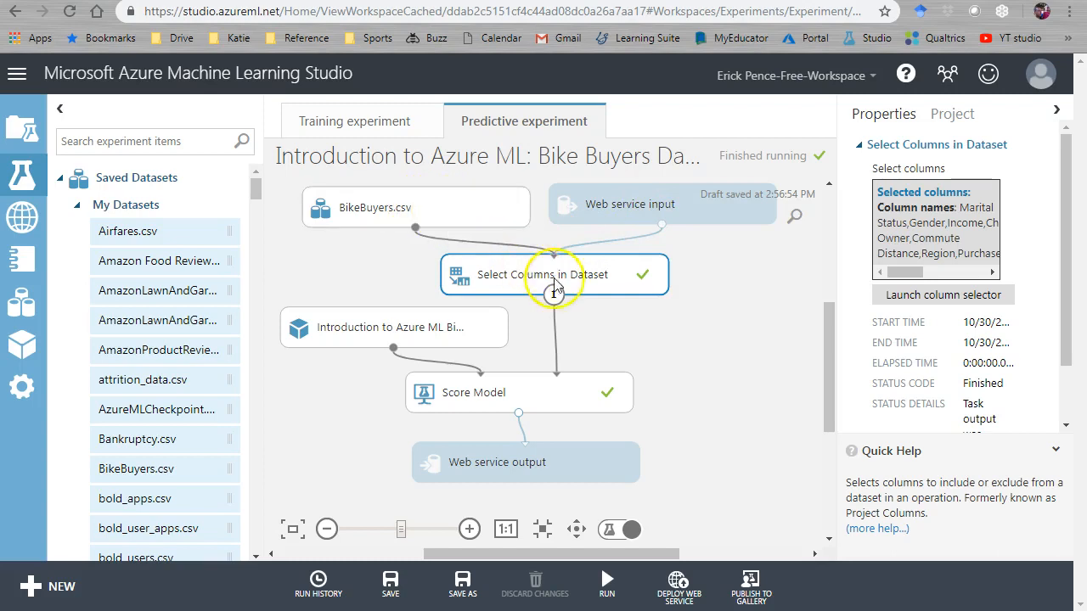
left_click_drag(552, 272, 493, 269)
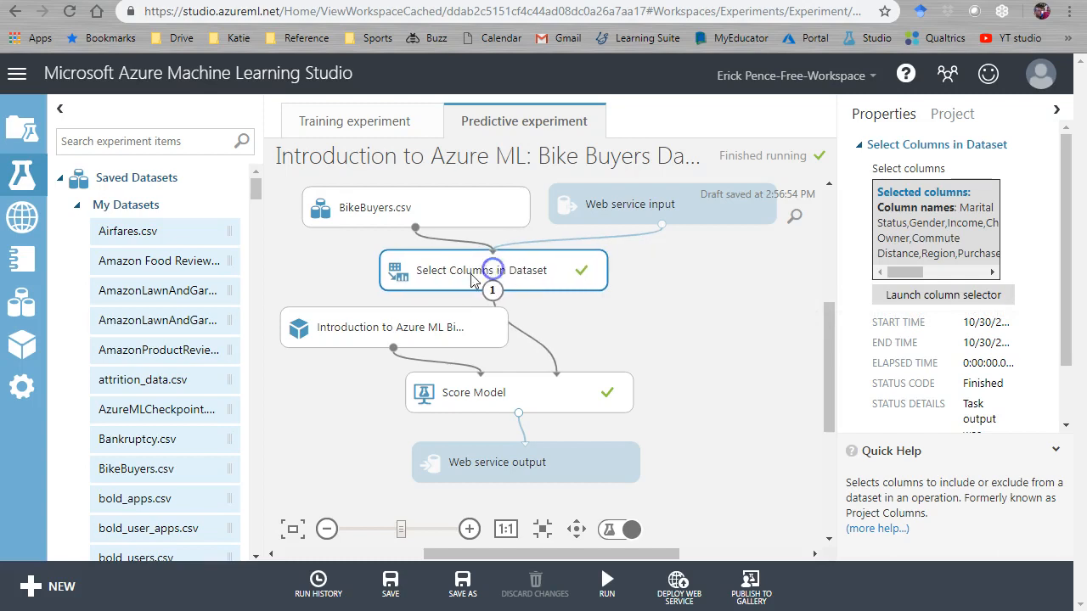
Step: Reconnect Web service input to Score Model's dataset input, and shift the trained model and Select Columns in Dataset slightly left
left_click_drag(661, 225, 557, 373)
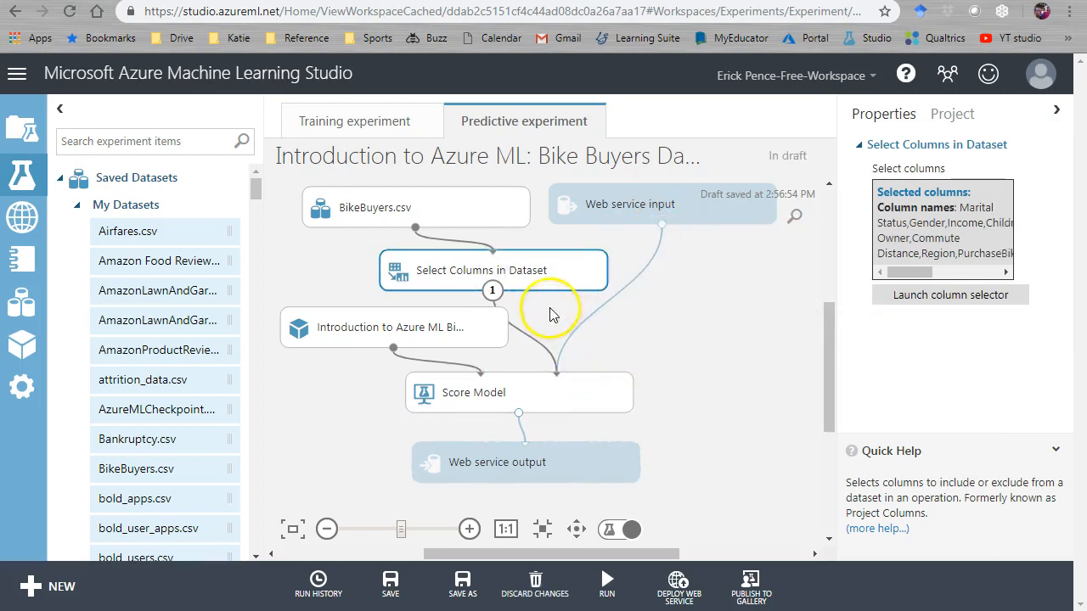
left_click_drag(408, 329, 391, 332)
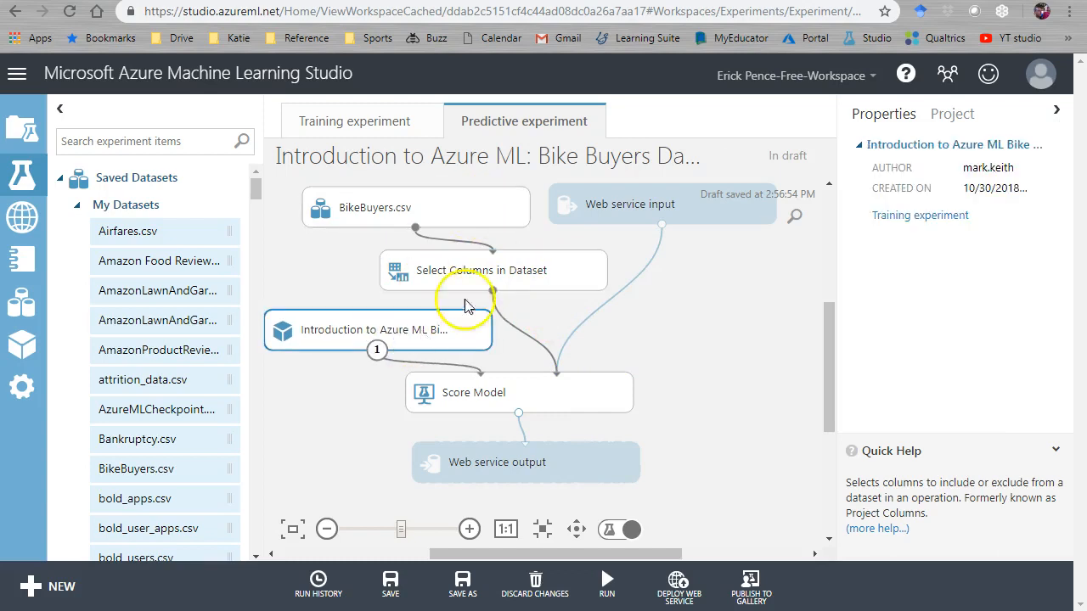
left_click_drag(488, 272, 473, 270)
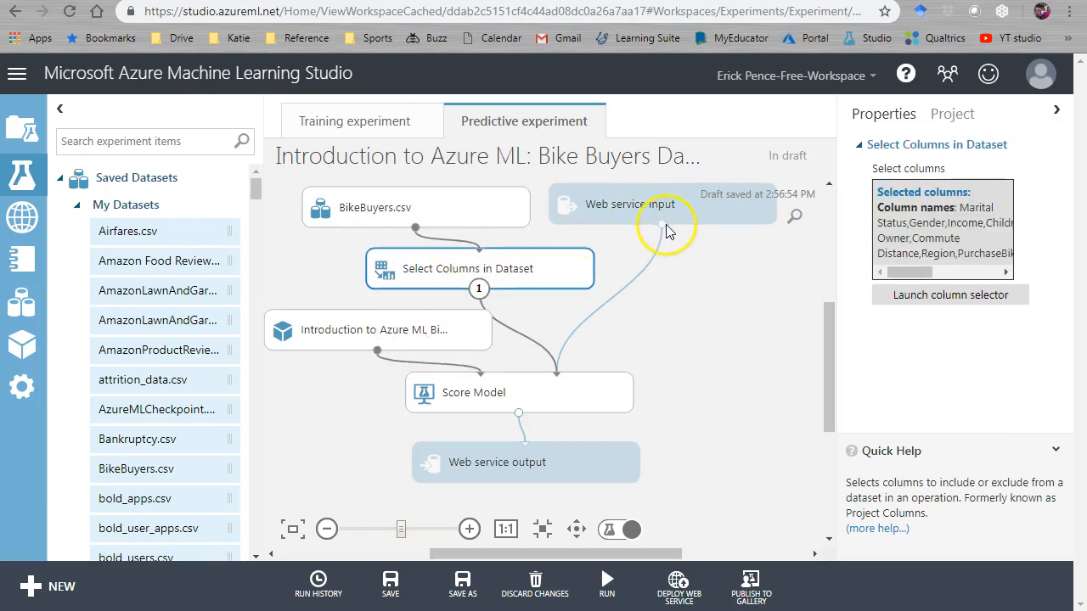
left_click_drag(661, 226, 480, 255)
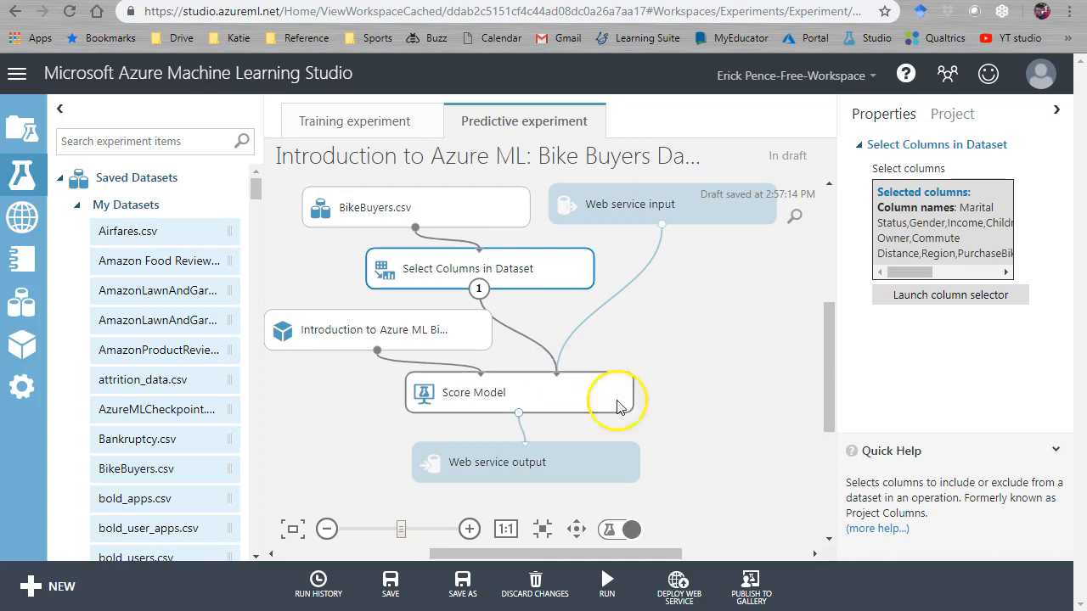
Step: Run the edited predictive experiment so its changes are validated, and dismiss the error notification
left_click(676, 595)
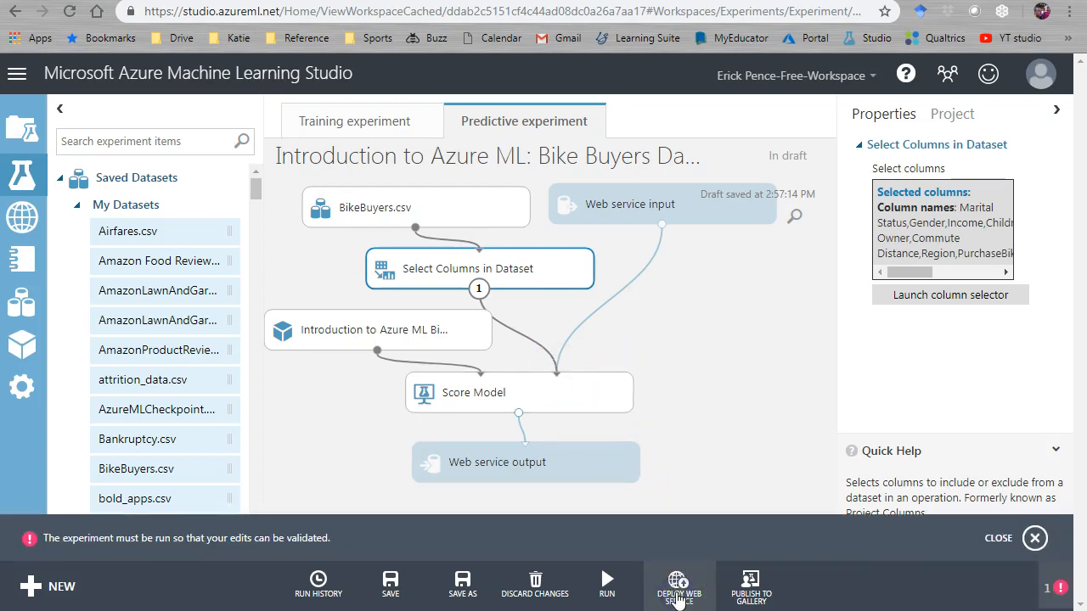
mouse_move(607, 578)
left_click(586, 525)
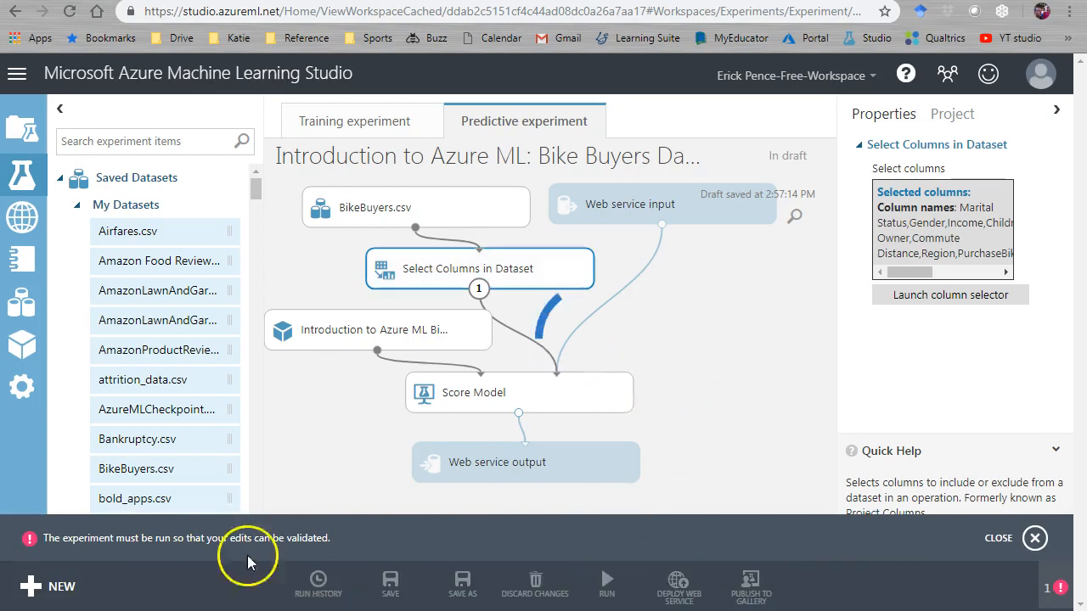
left_click(1035, 538)
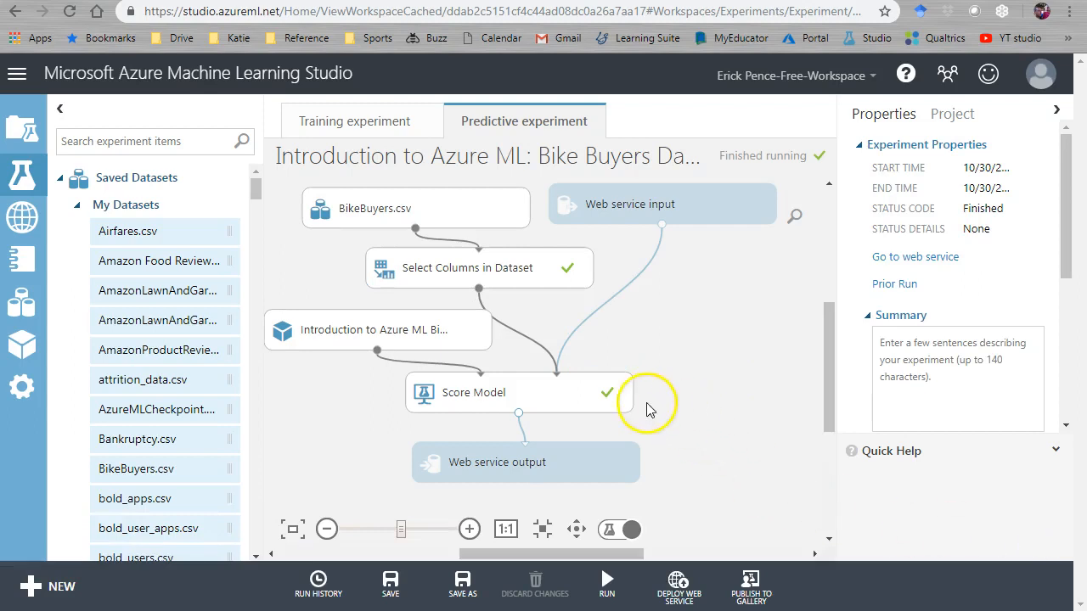
Step: Redeploy the predictive experiment as a web service, overwriting the existing service
left_click(681, 591)
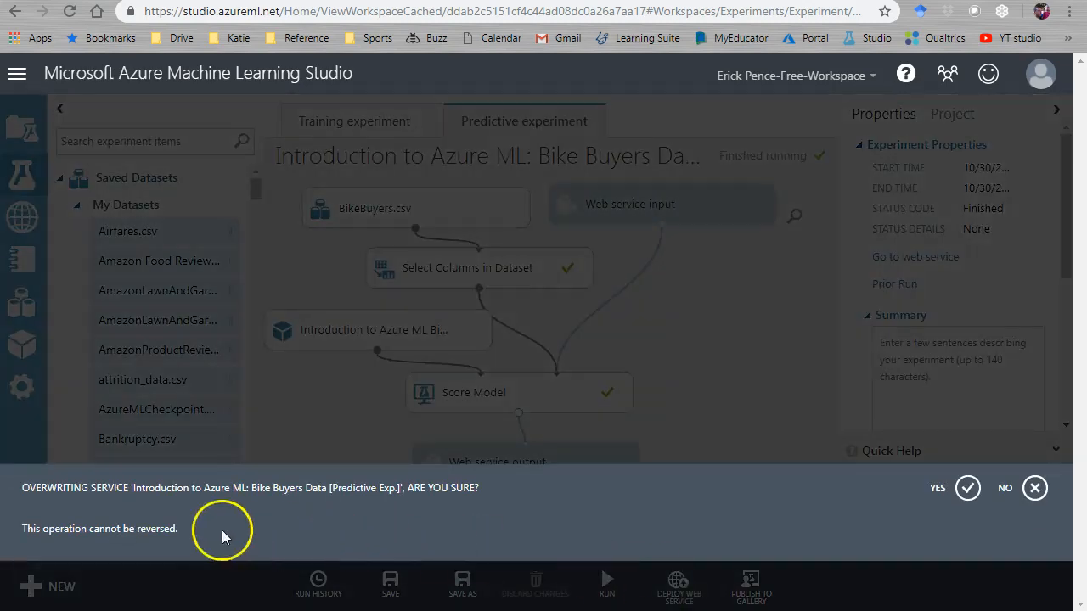
left_click(968, 489)
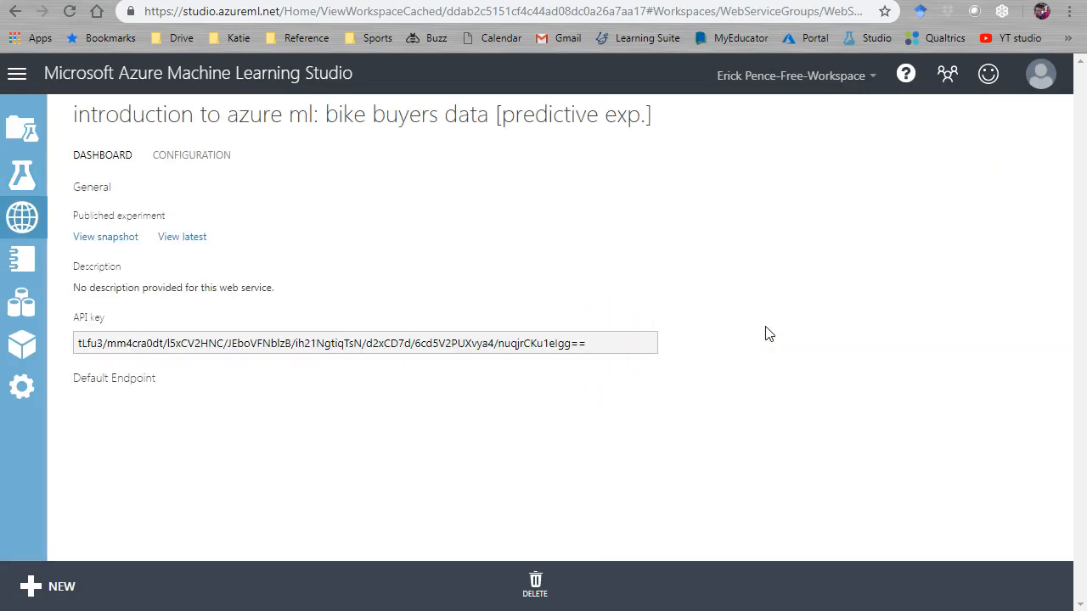
left_click(744, 338)
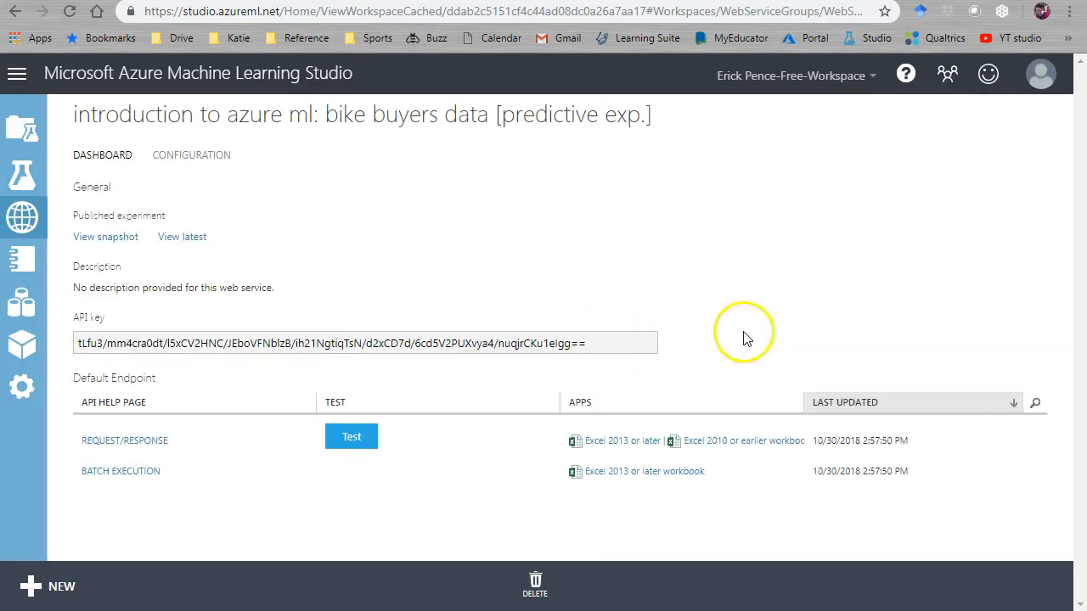
left_click(353, 441)
left_click(413, 237)
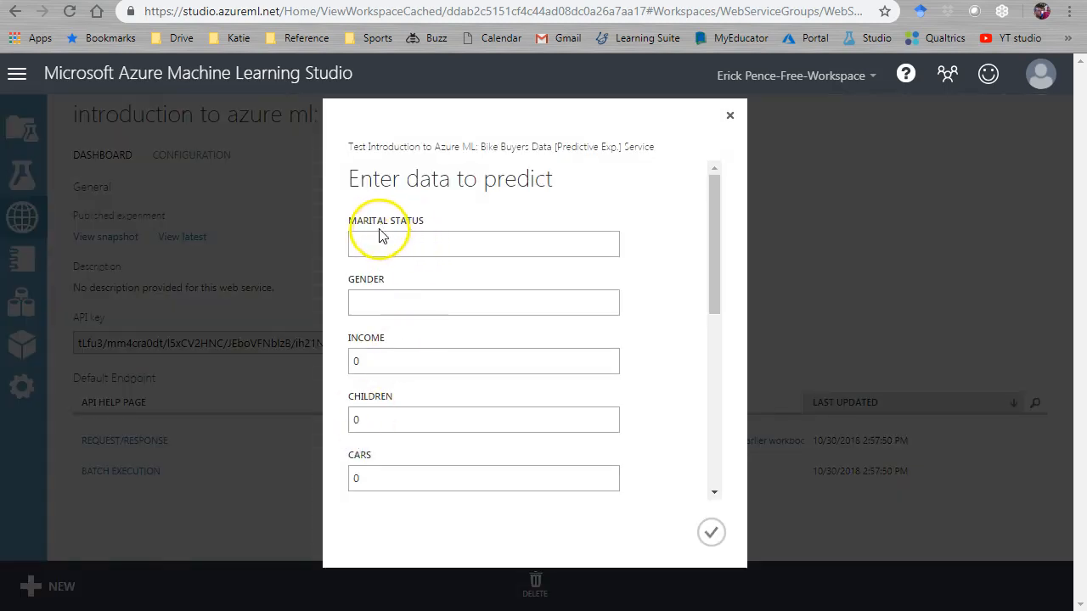
left_click_drag(713, 243, 719, 388)
left_click(425, 231)
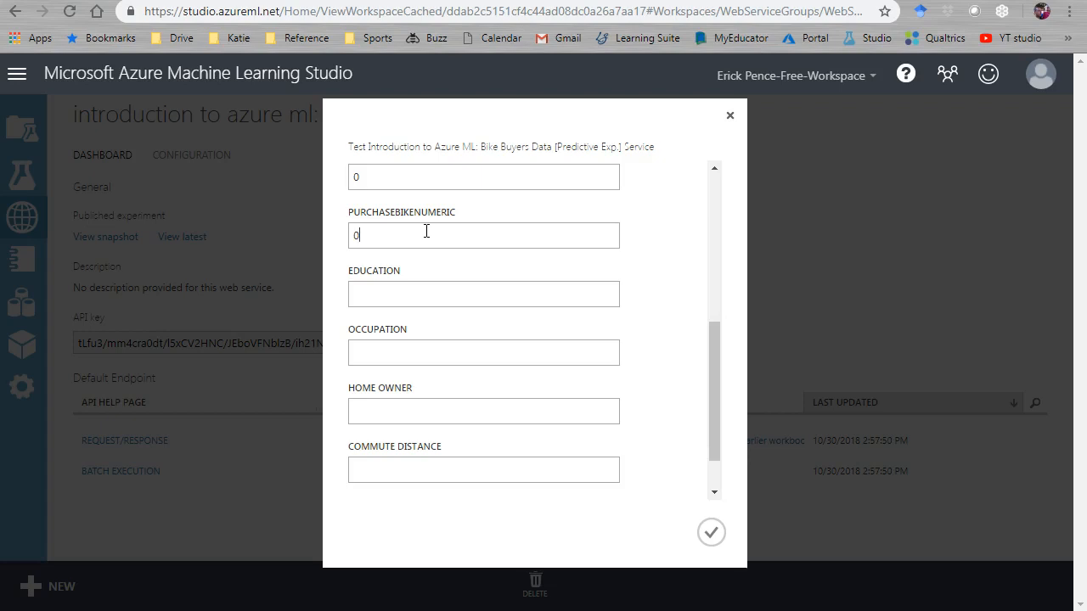
left_click(413, 235)
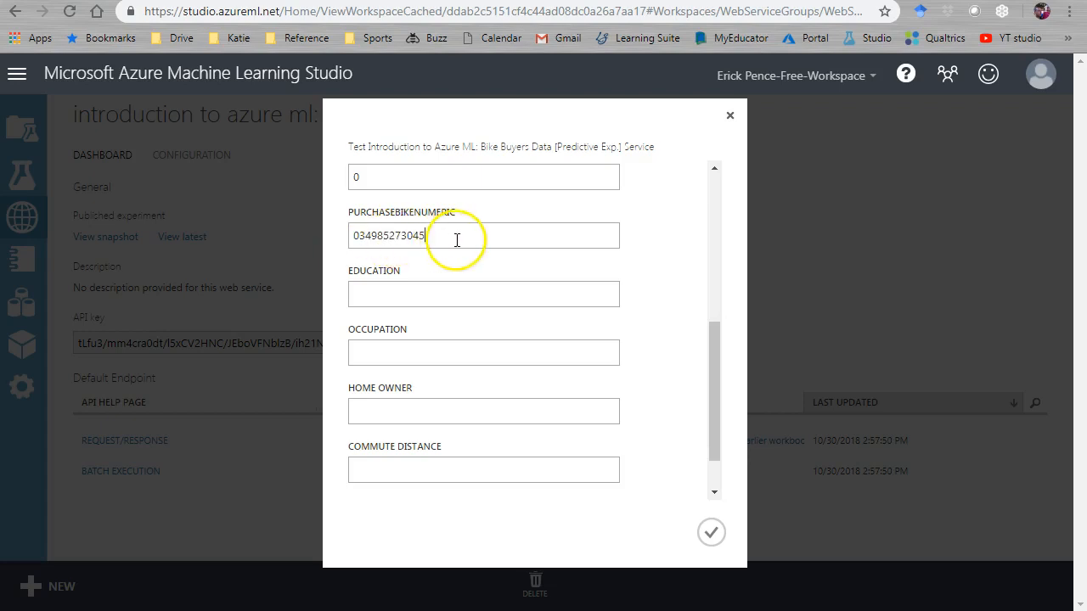
Step: Enter marital status Single, gender Female, income 70000, children 2, cars 2, age 32, PurchaseBikeNumeric 234 and education Graduate
scroll(443, 291, "up", 3)
scroll(443, 297, "up", 3)
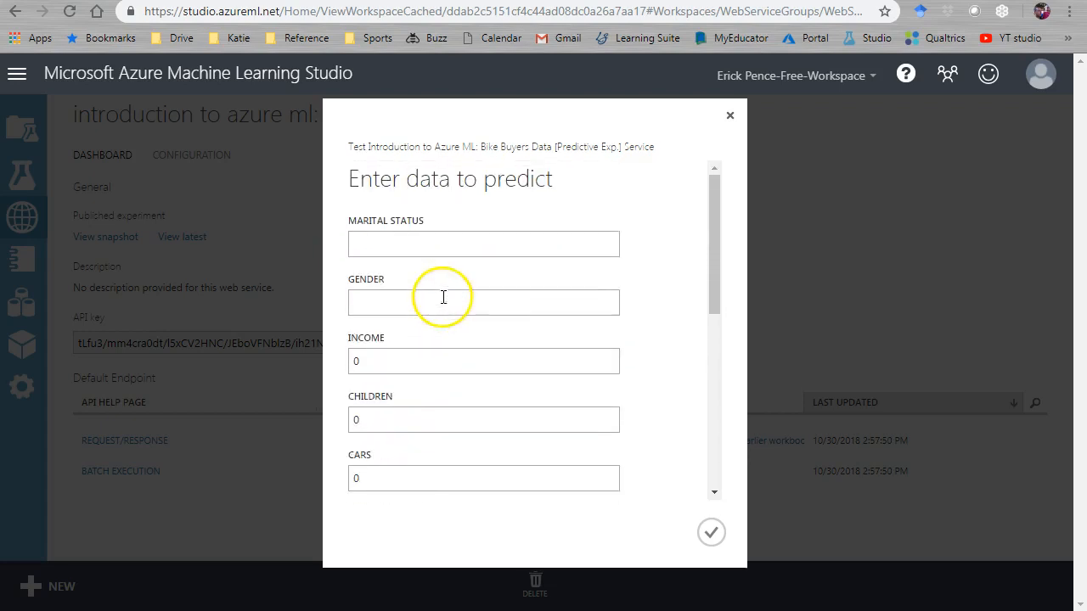
left_click(427, 243)
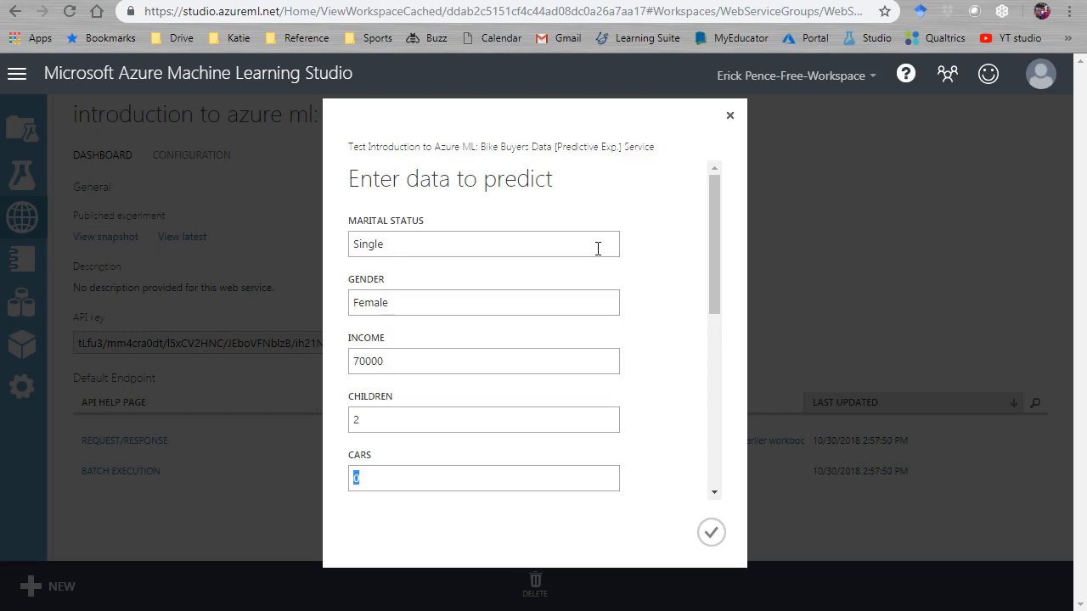
type("2")
key("Tab")
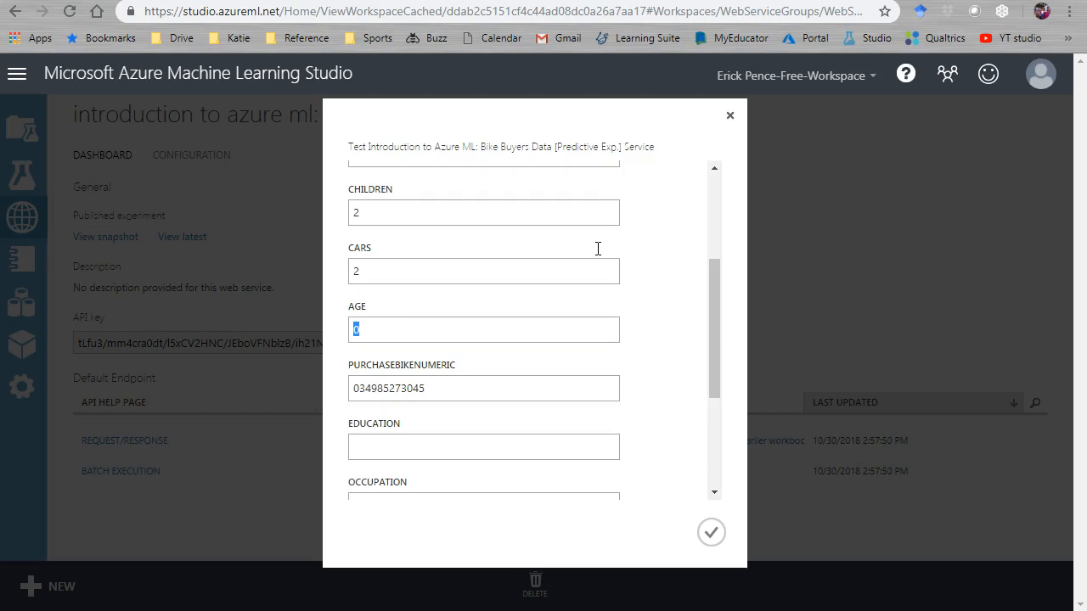
key("Tab")
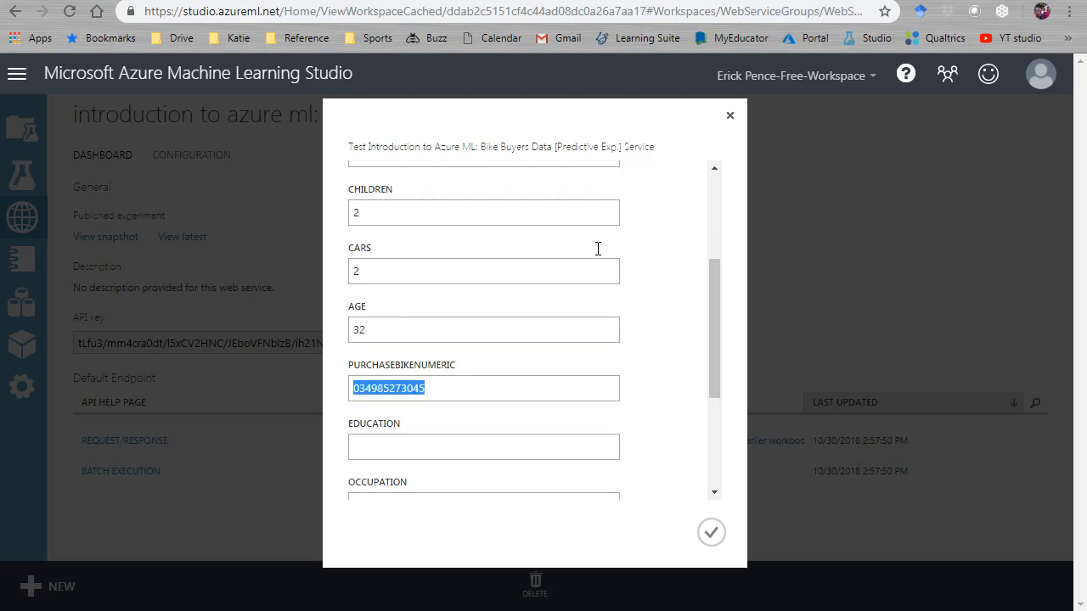
type("234")
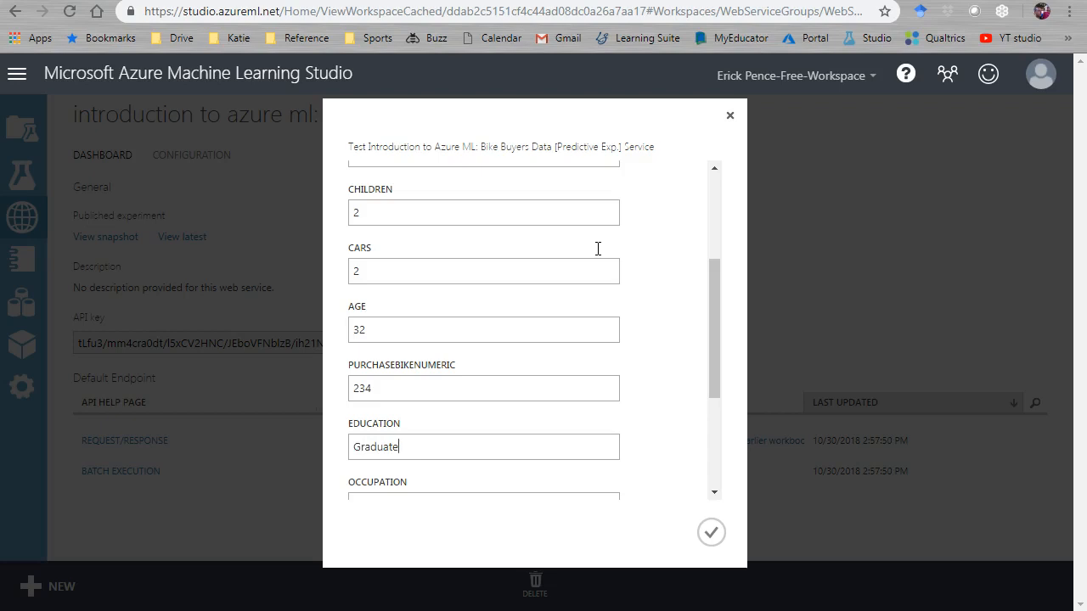
Step: Set the occupation to Management, home owner to Yes, commute distance to 10+ Miles and region to Pacific
scroll(586, 344, "down", 4)
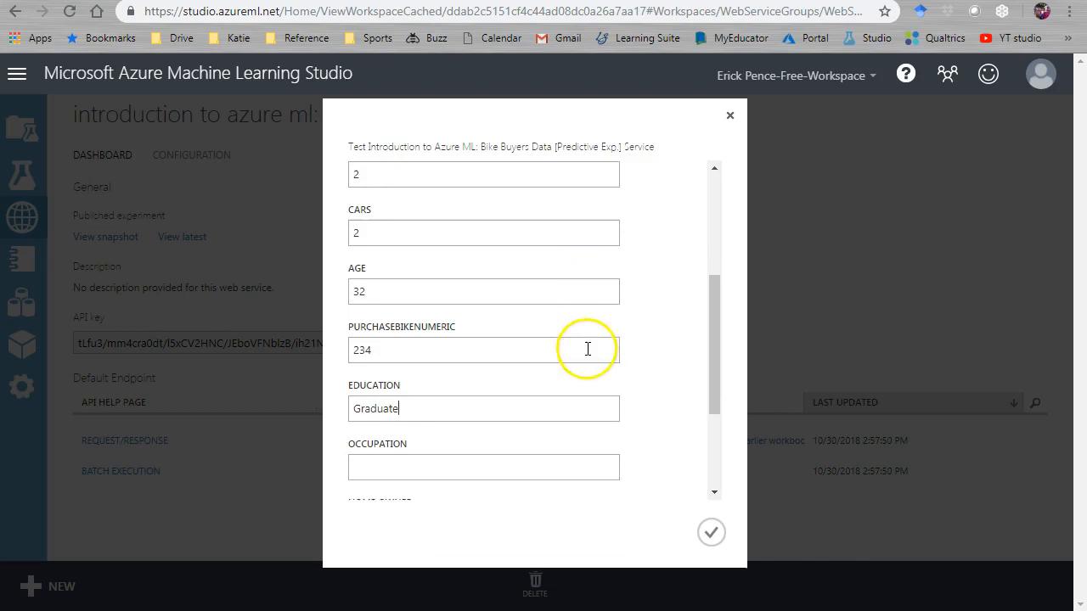
left_click(470, 298)
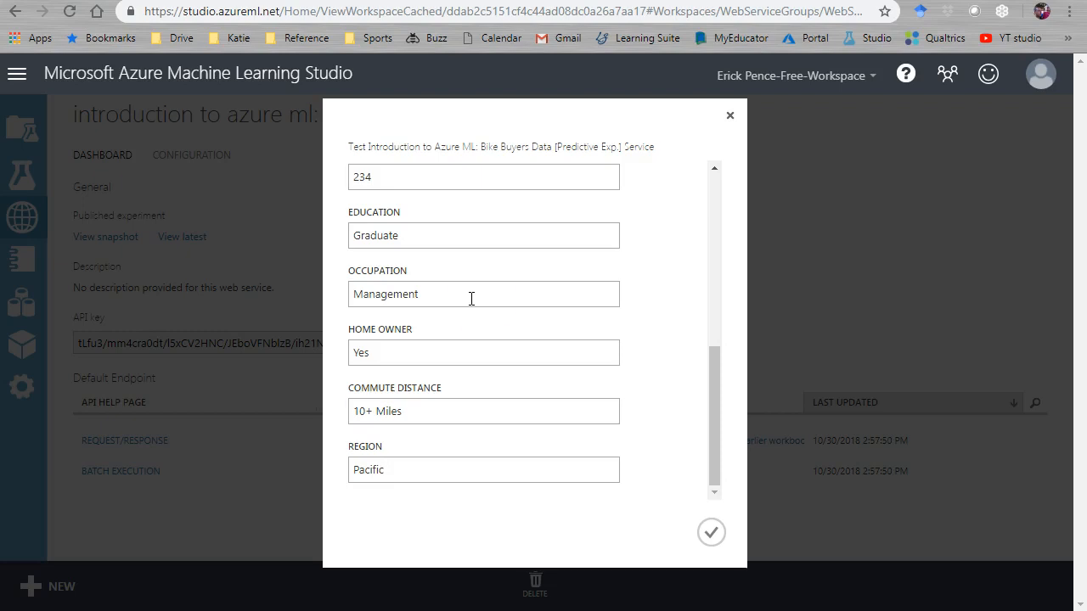
Step: Submit the test data to the web service and check the returned values and prediction in the result summary
left_click(711, 533)
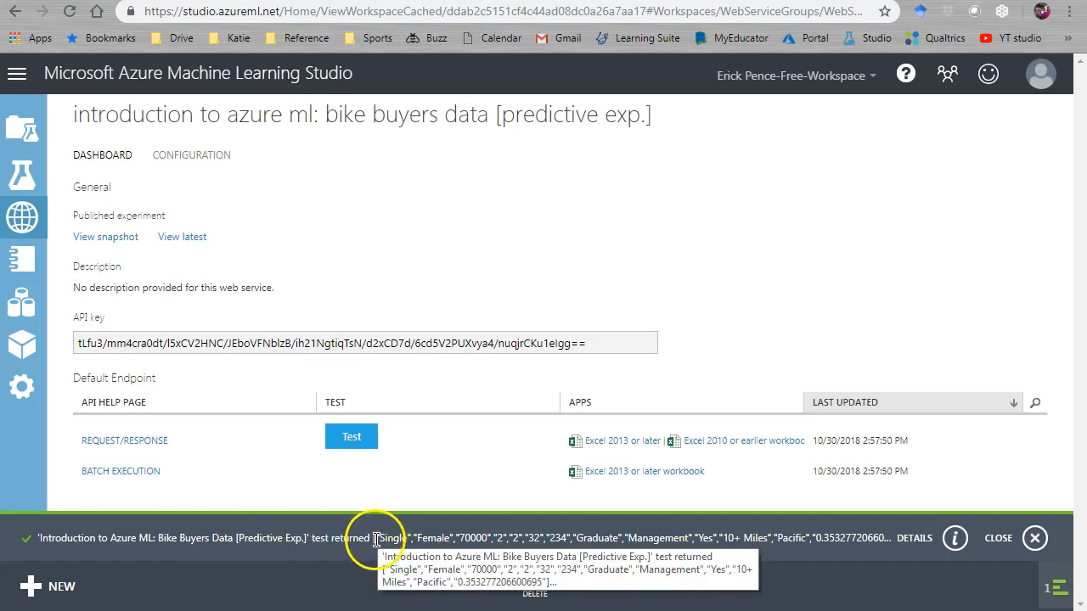
left_click_drag(376, 538, 417, 539)
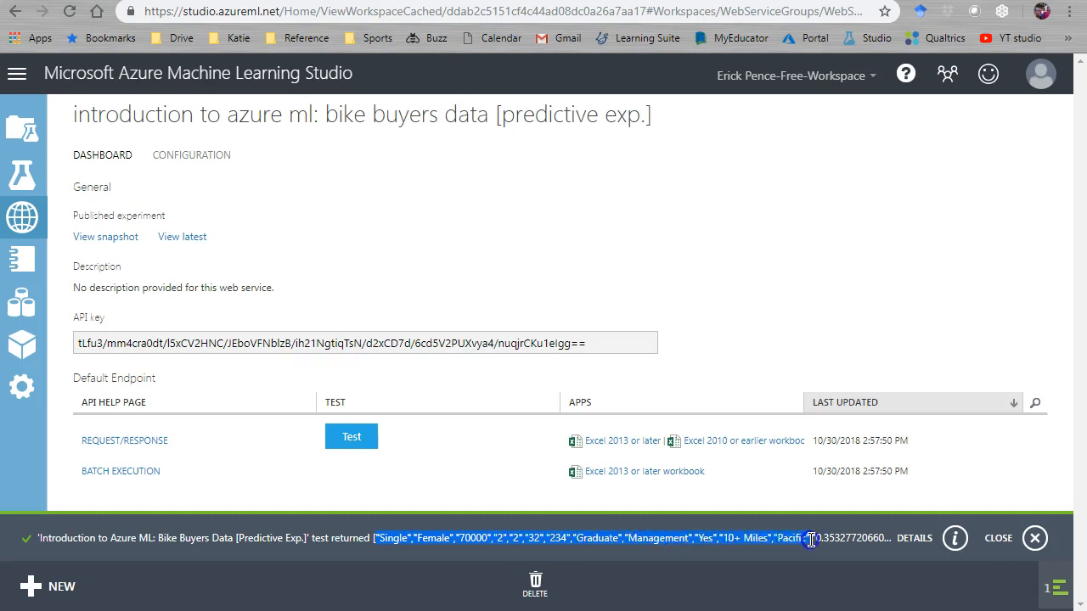
left_click_drag(815, 539, 888, 540)
left_click(846, 539)
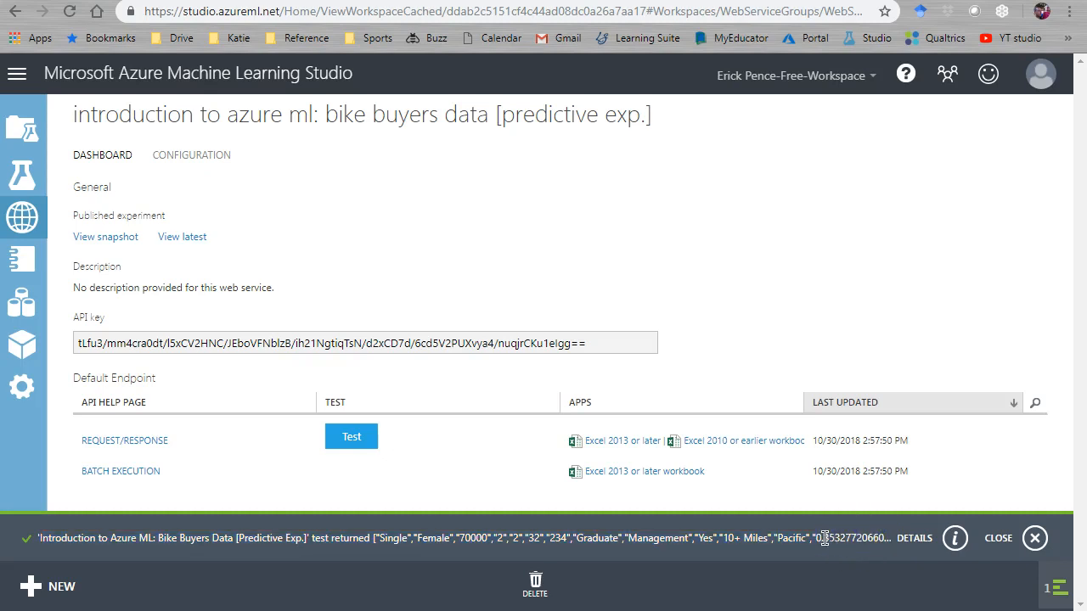
Step: Open the full details of the test result, examine the returned input values and scored label, and close the details
left_click(955, 538)
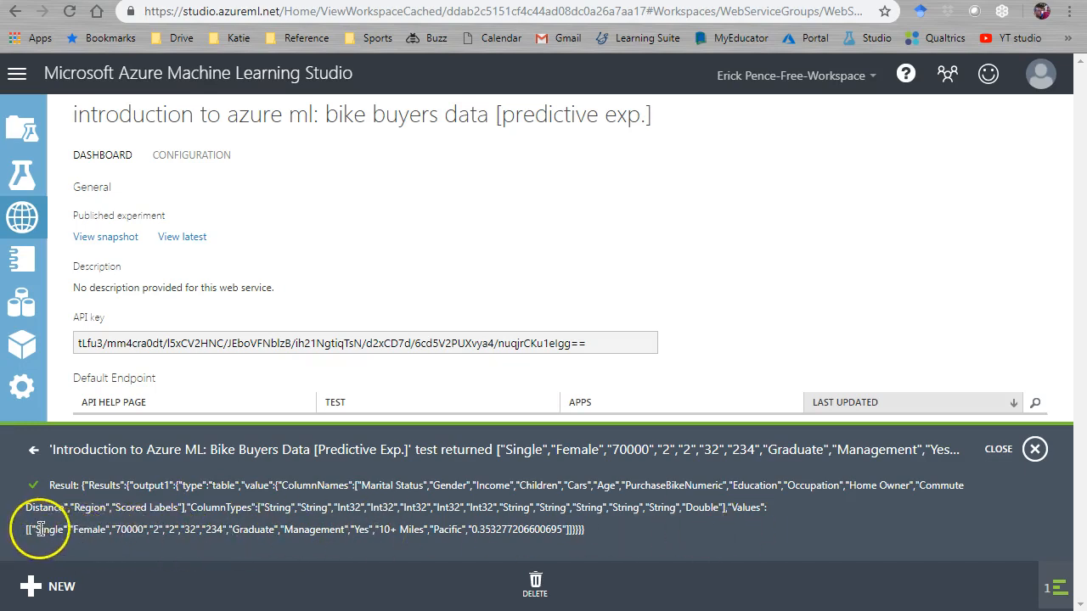
left_click_drag(30, 529, 67, 529)
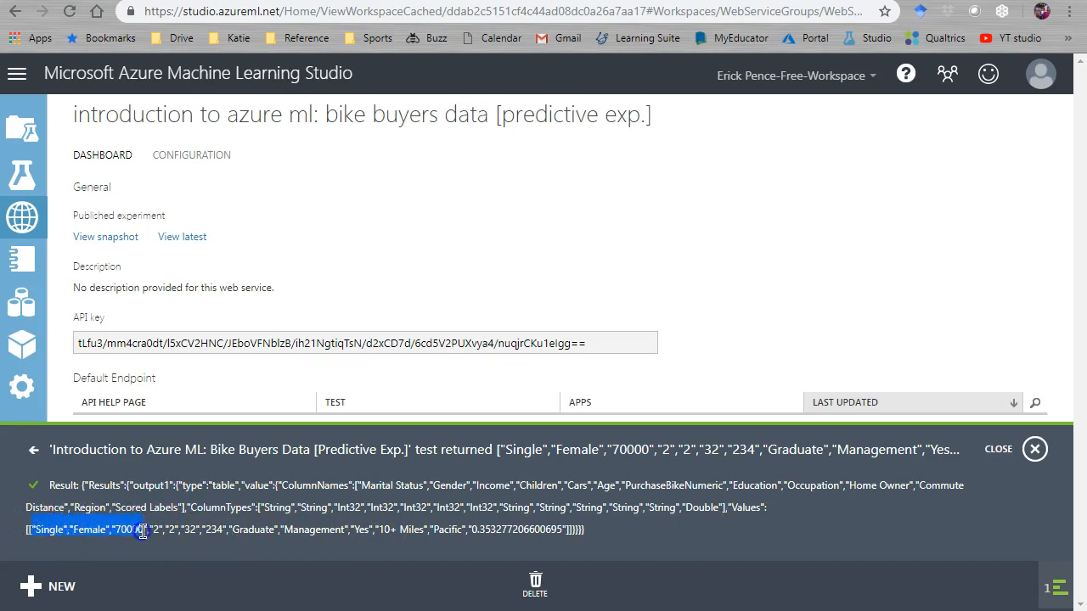
left_click_drag(181, 531, 525, 531)
double_click(526, 533)
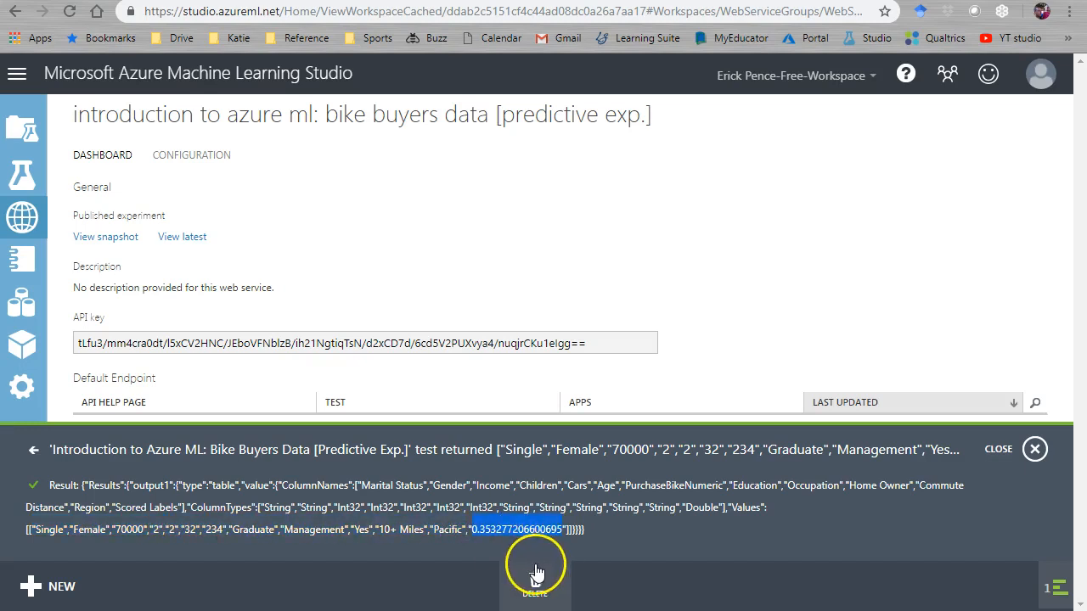
left_click(1035, 450)
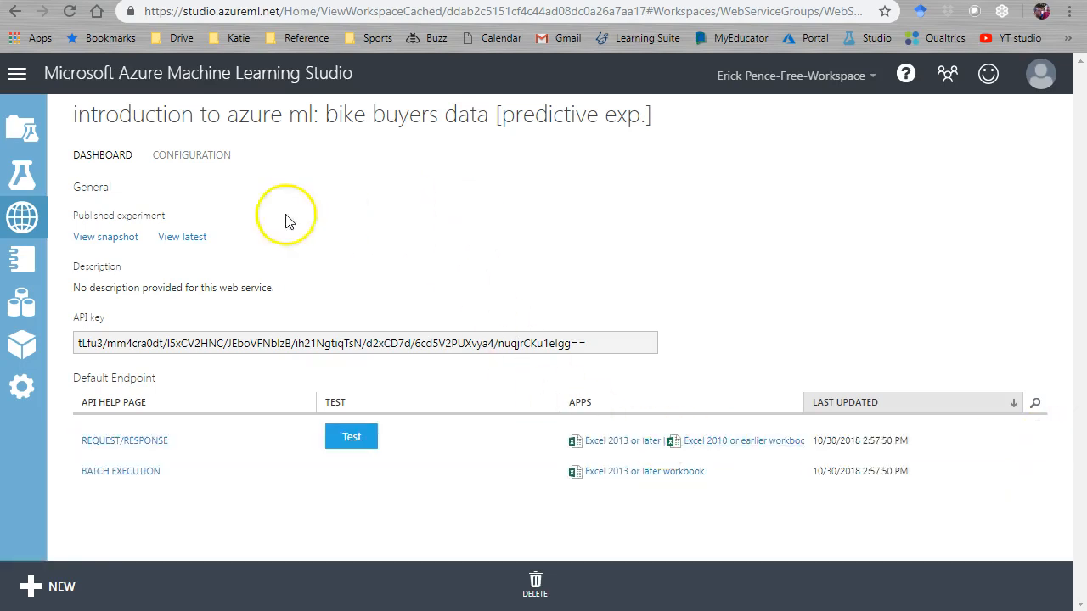
Step: Reopen the Bike Buyers predictive experiment from the experiments list and update it from its training experiment
left_click(23, 180)
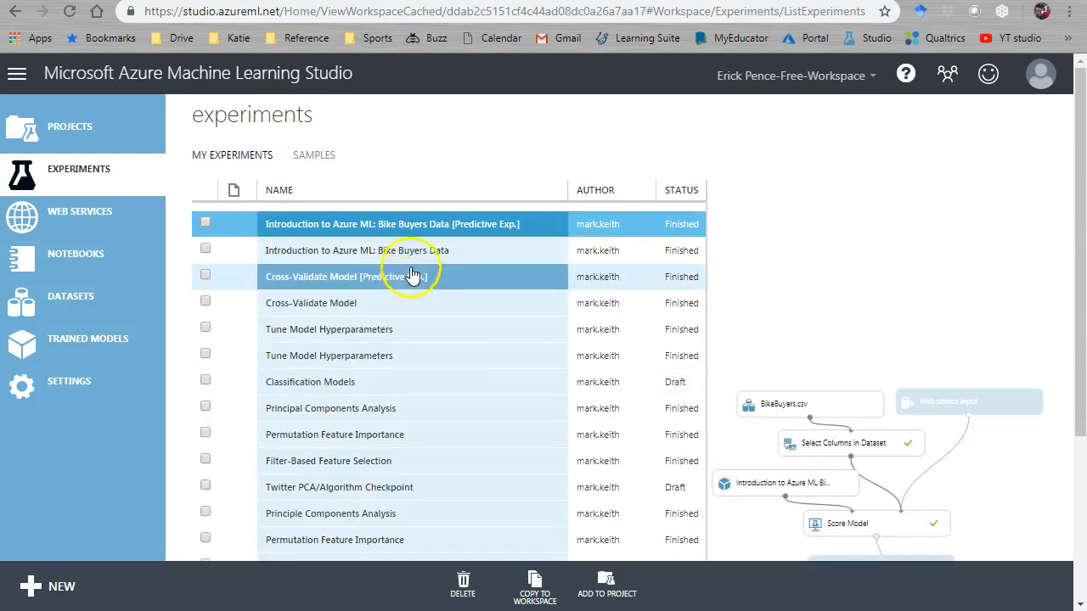
left_click(424, 225)
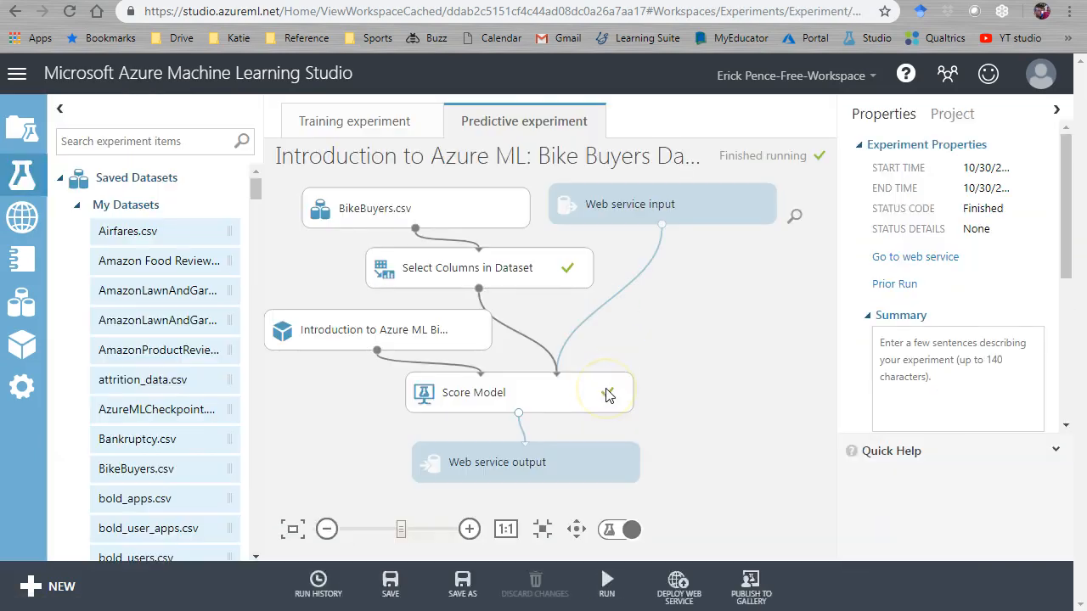
left_click(367, 121)
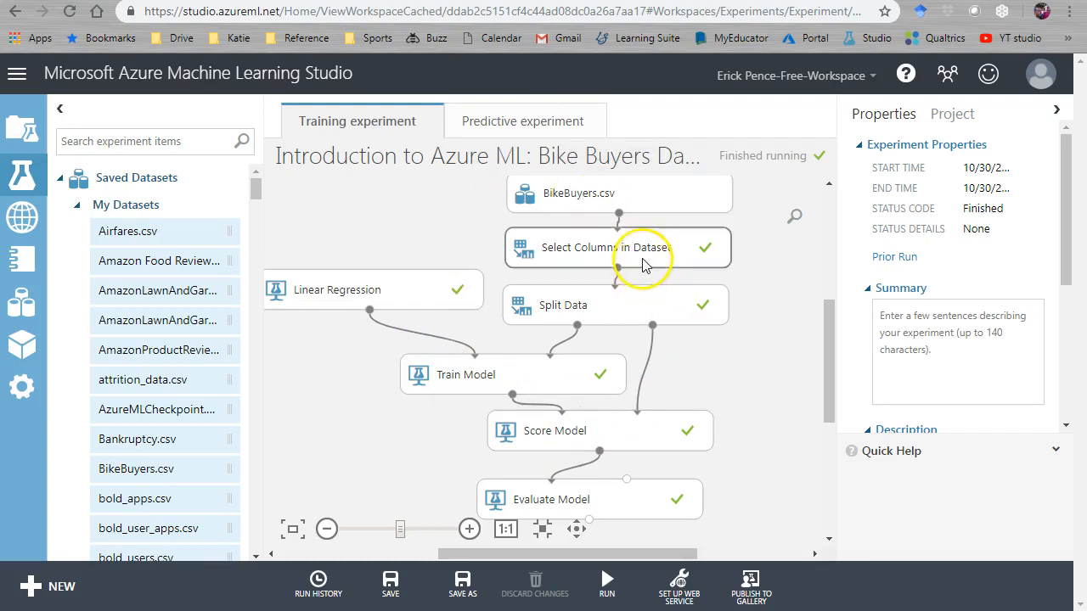
left_click(694, 588)
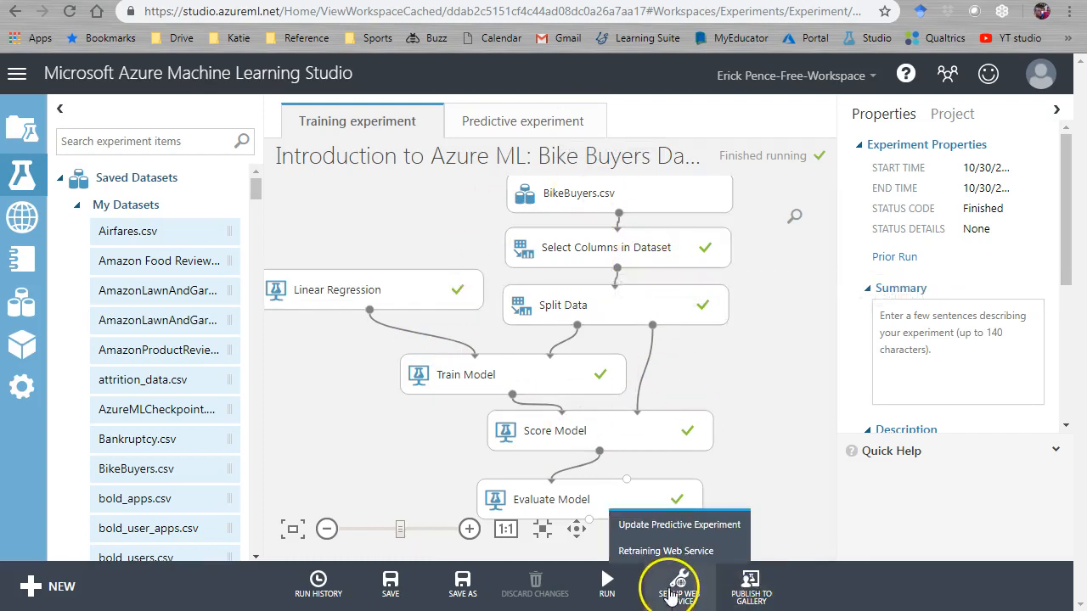
left_click(658, 527)
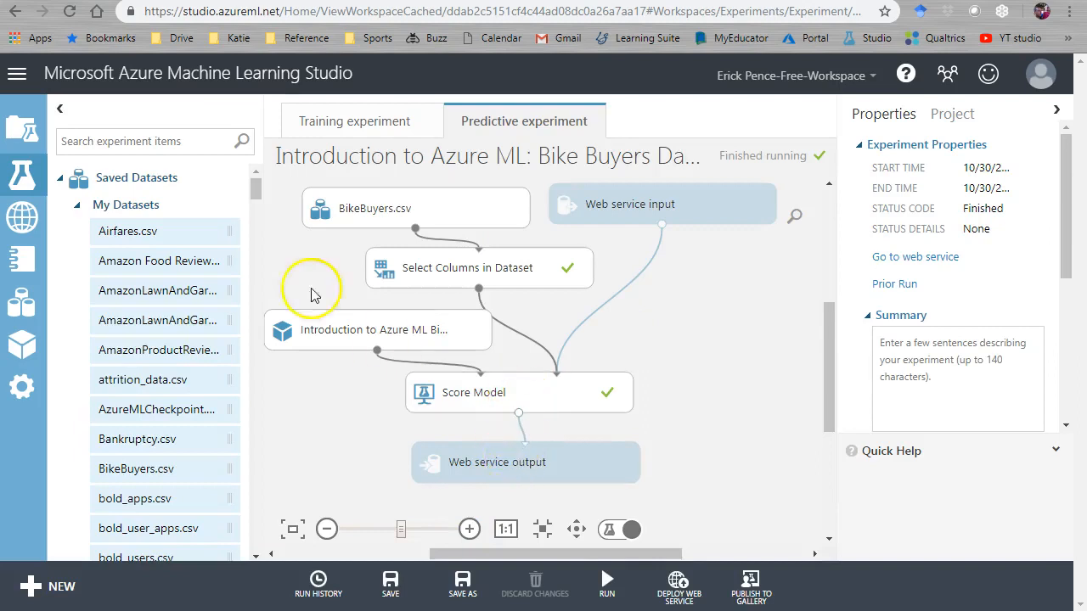
Step: Insert a Select Columns in Dataset module between Score Model and Web service output and connect it to both
left_click(165, 139)
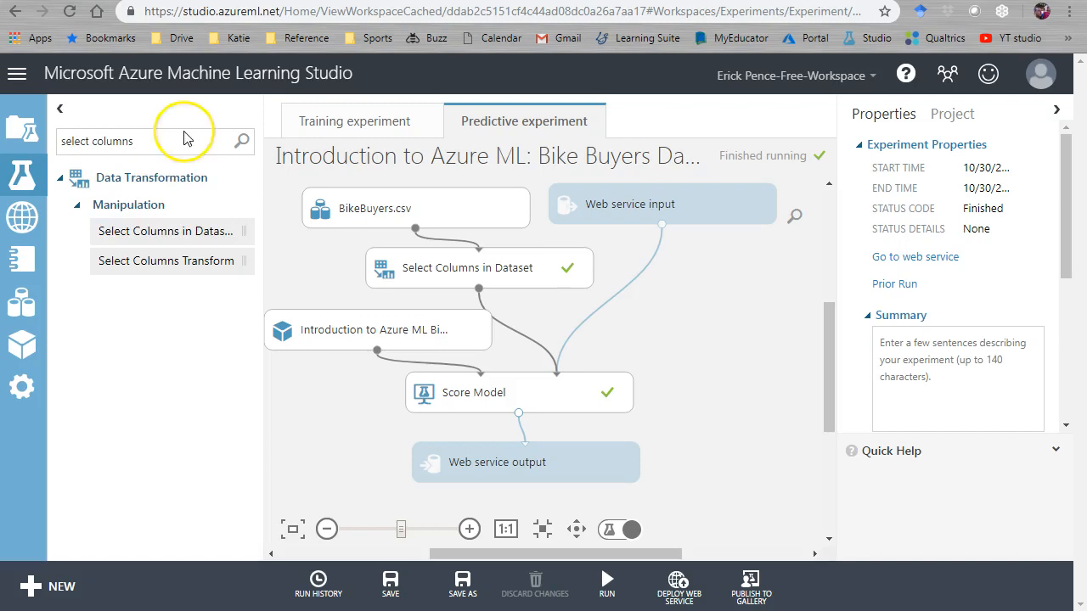
left_click_drag(150, 231, 688, 450)
left_click_drag(507, 459, 512, 476)
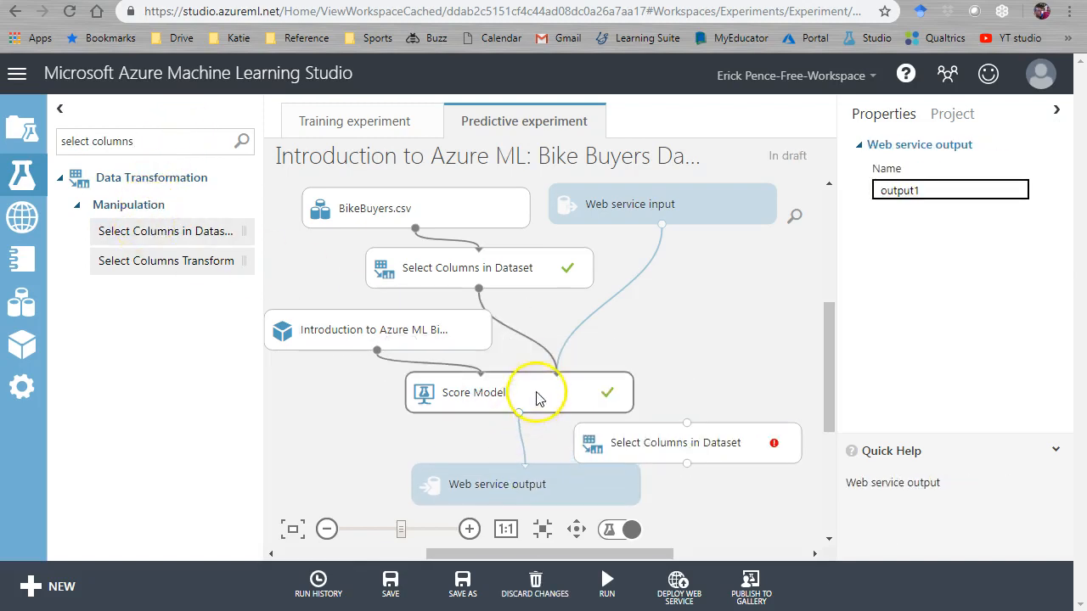
left_click_drag(539, 388, 548, 377)
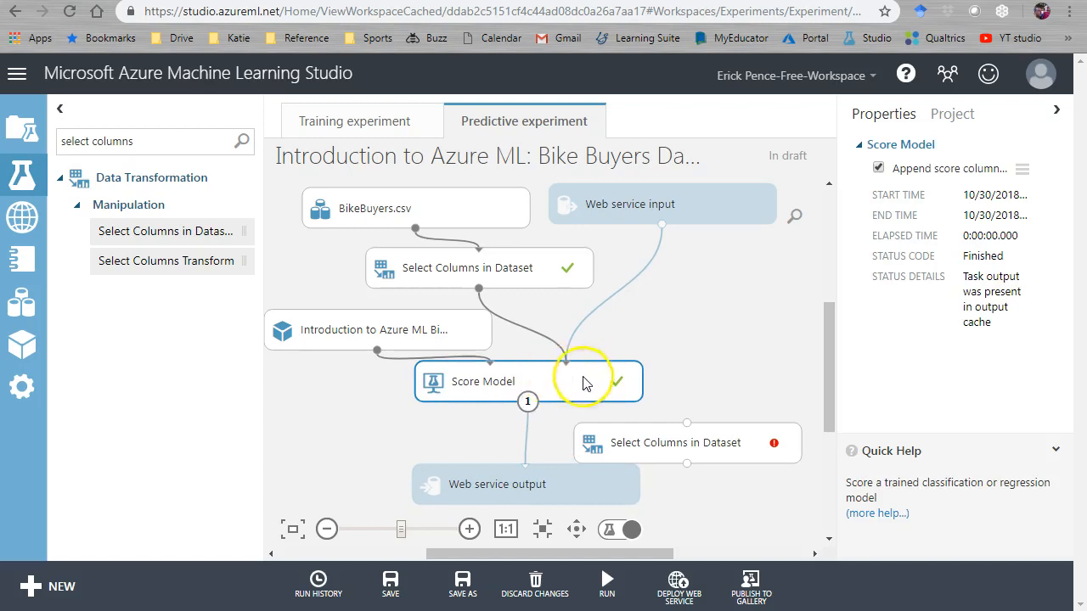
left_click_drag(528, 400, 687, 424)
left_click_drag(686, 462, 507, 472)
left_click_drag(649, 442, 475, 432)
Step: Configure the new Select Columns in Dataset module to output only the Scored Labels column
left_click(934, 251)
left_click(976, 251)
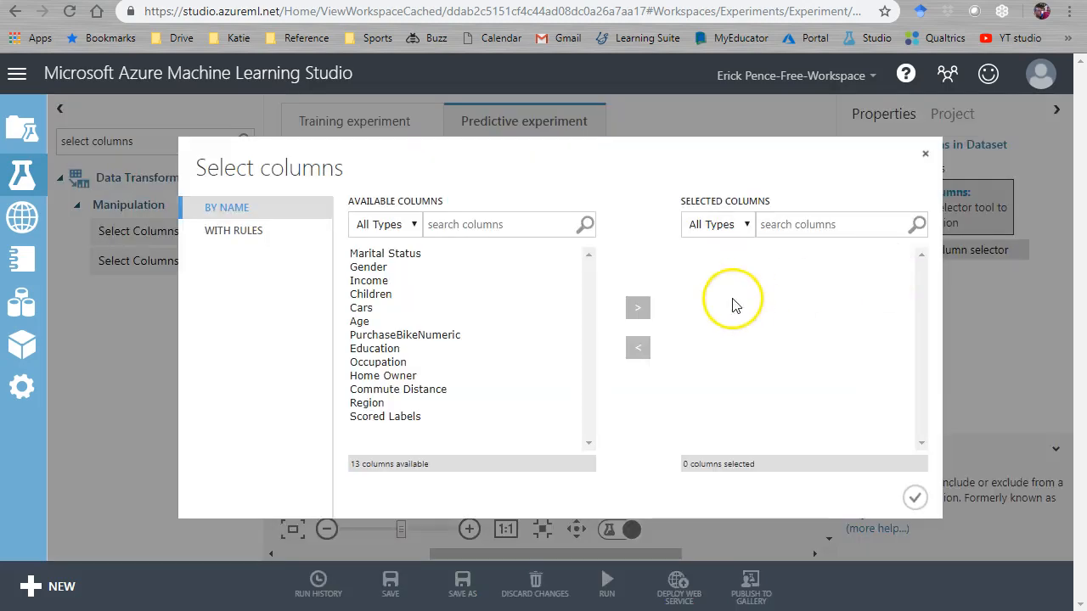
left_click(389, 418)
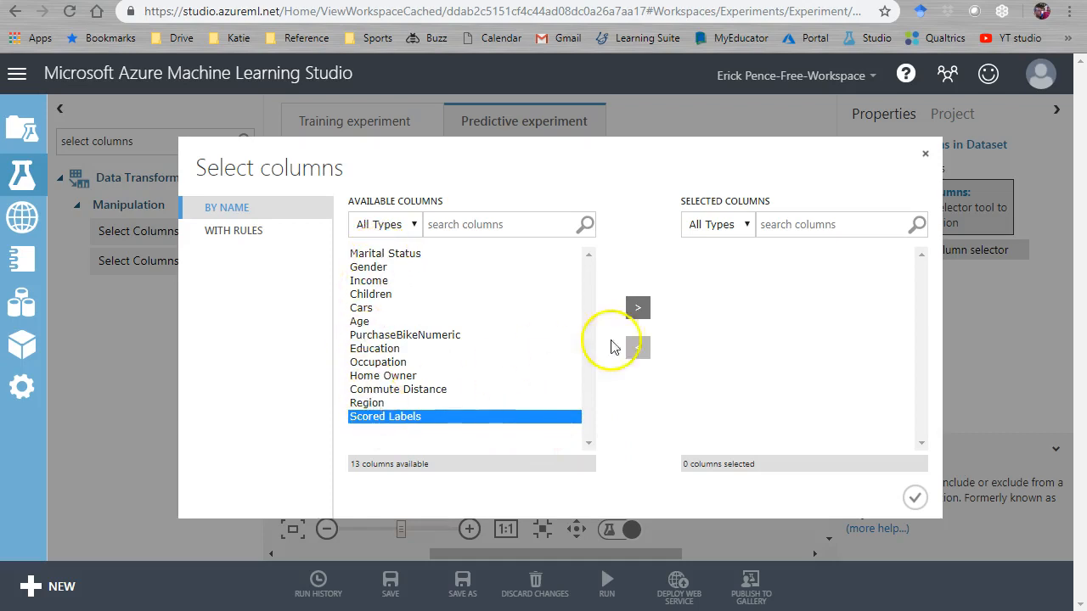
left_click(636, 309)
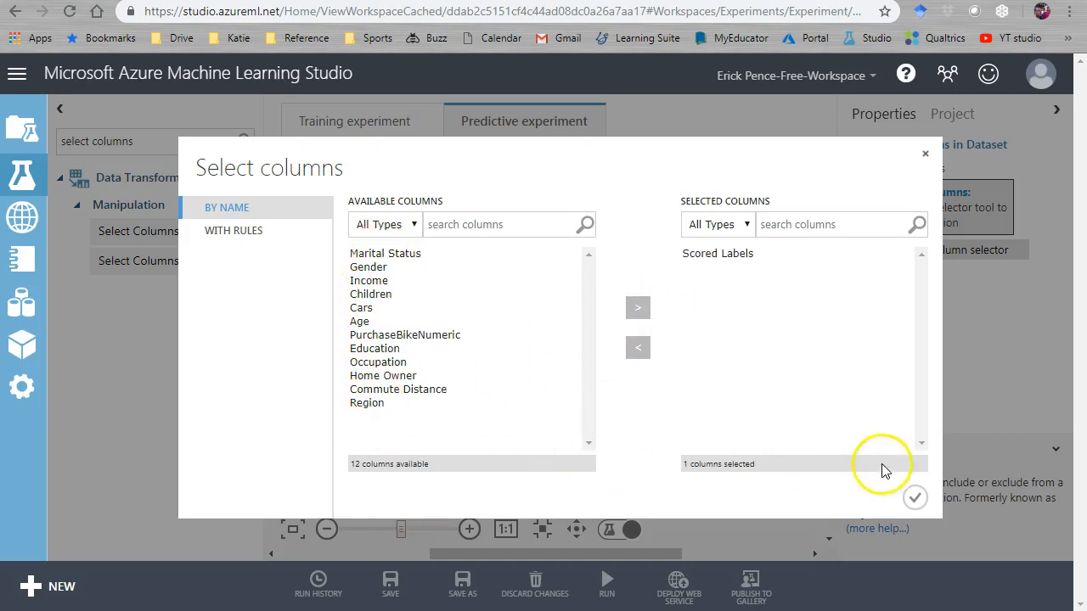
left_click(912, 499)
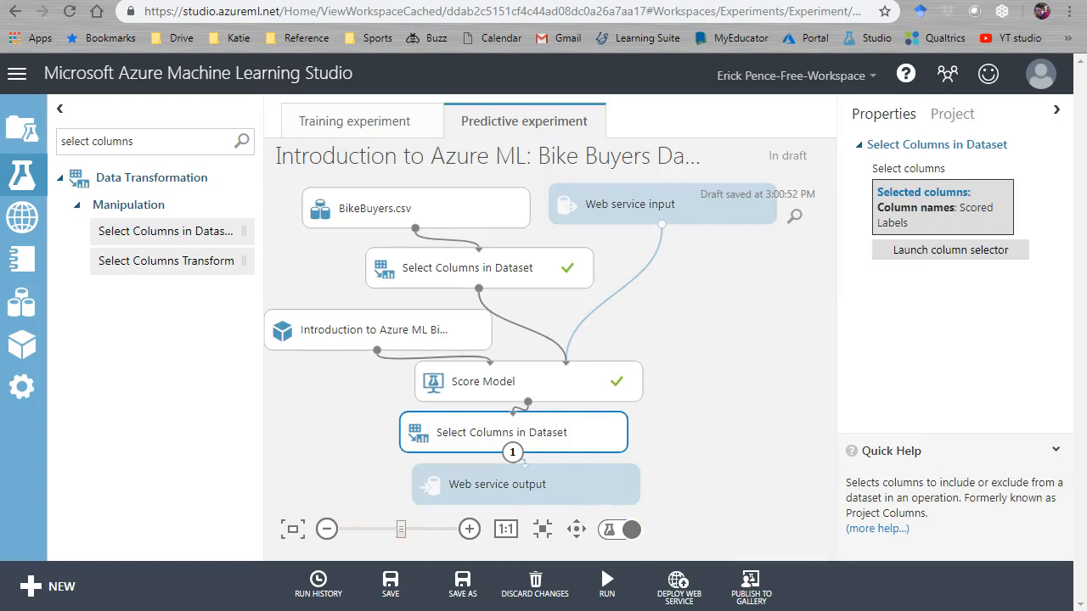
Step: Run the predictive experiment and redeploy it as a web service, confirming that the existing service is overwritten
mouse_move(606, 581)
left_click(604, 550)
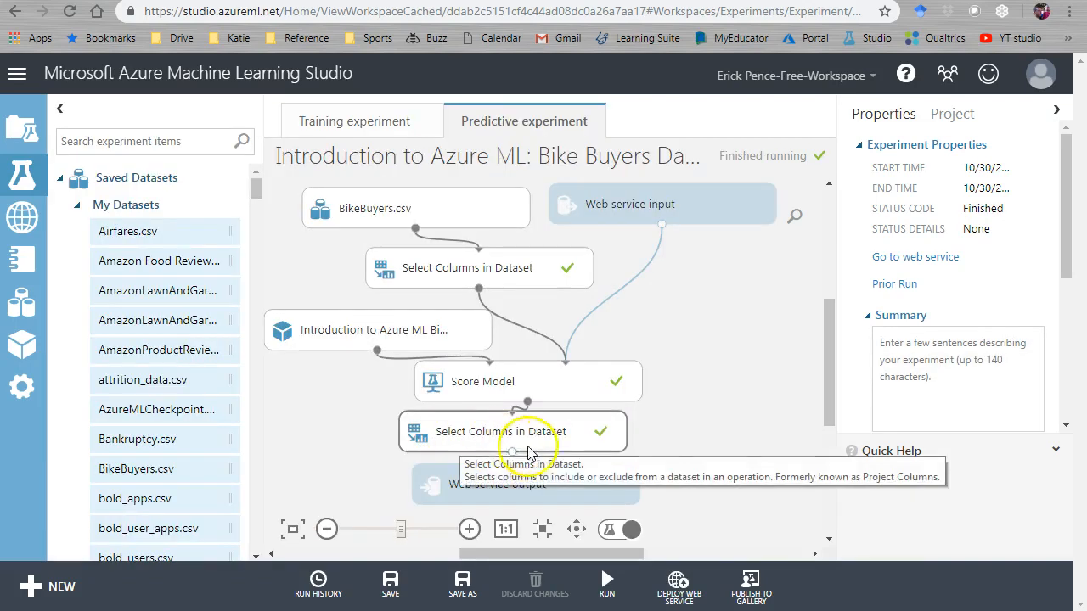
left_click(679, 584)
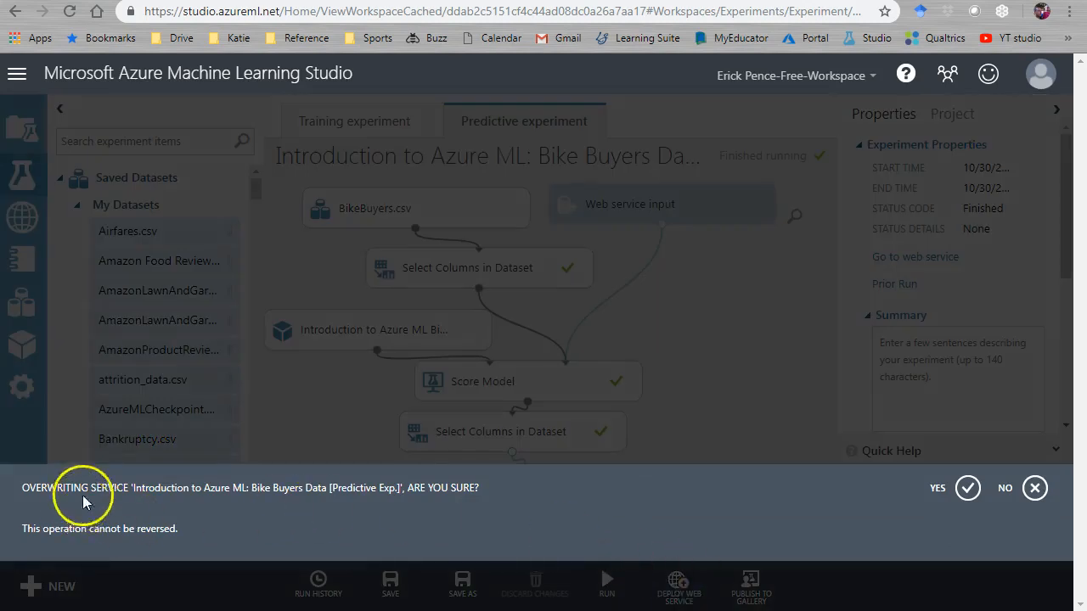
left_click(968, 487)
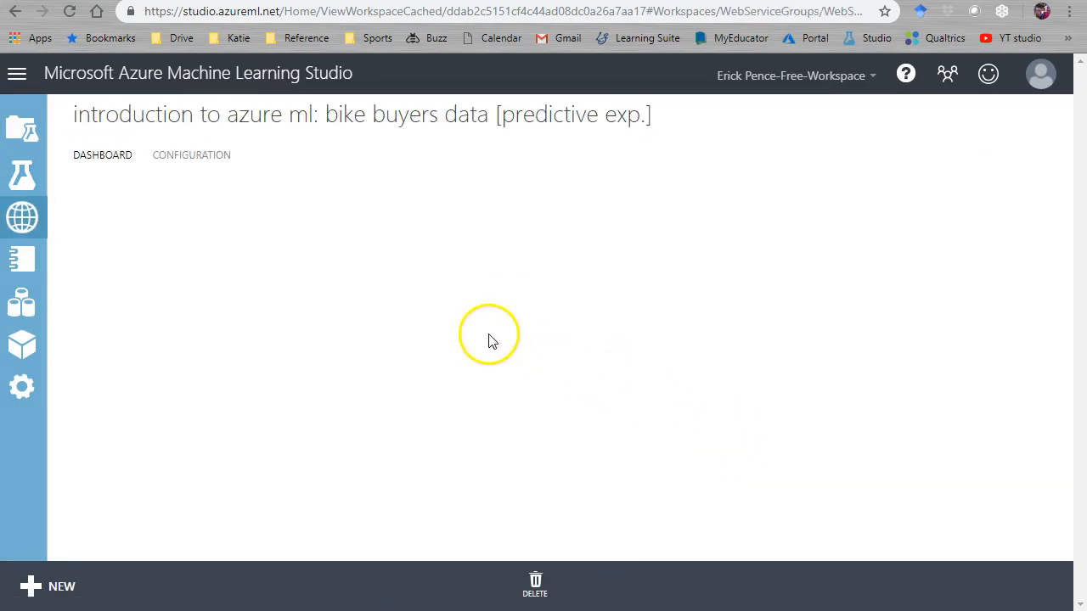
Step: Open the service's test form and enter Married, Male, income 70000, 2 children, 2 cars, age 34, PurchaseBikeNumeric 10293485 and education Bachelors
left_click(348, 441)
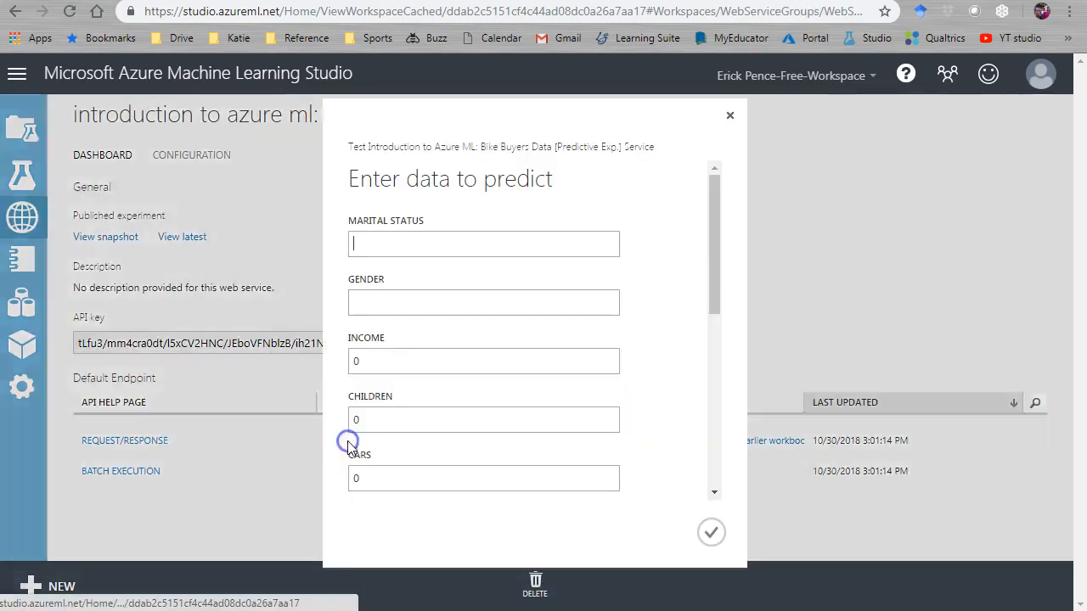
type("Married")
key("Tab")
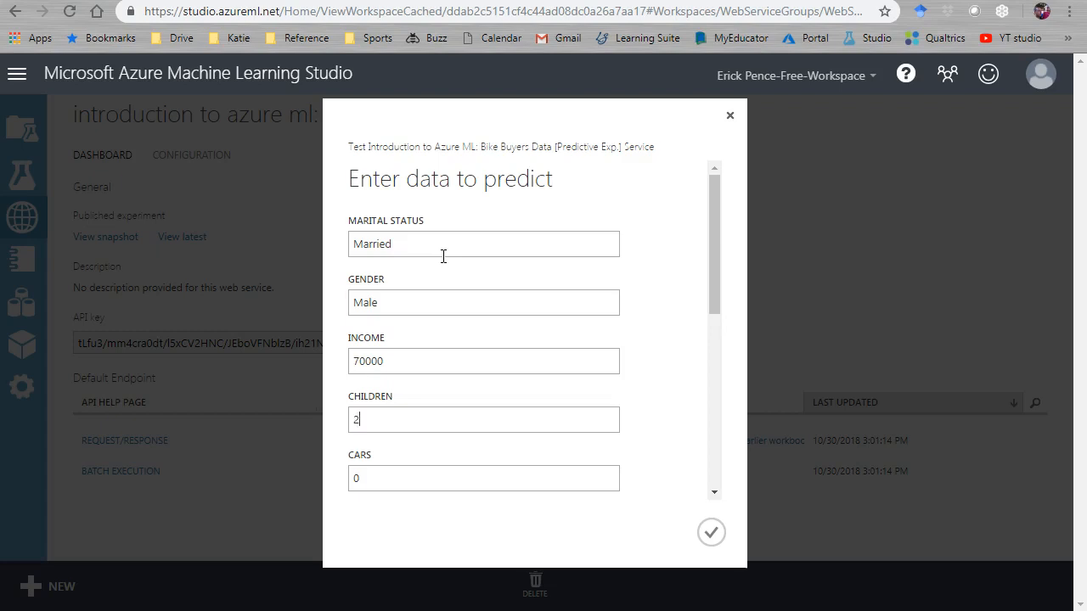
type("2")
key("Tab")
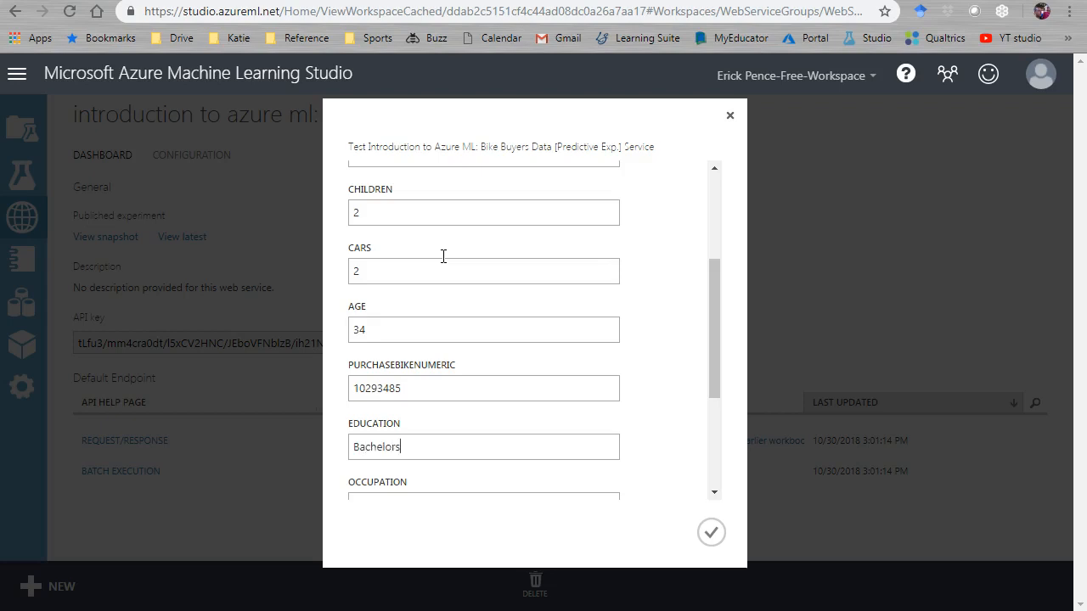
Step: Enter occupation Clerical, home owner No, commute distance 1-2 Miles and region Europe, and submit the test
key("Tab")
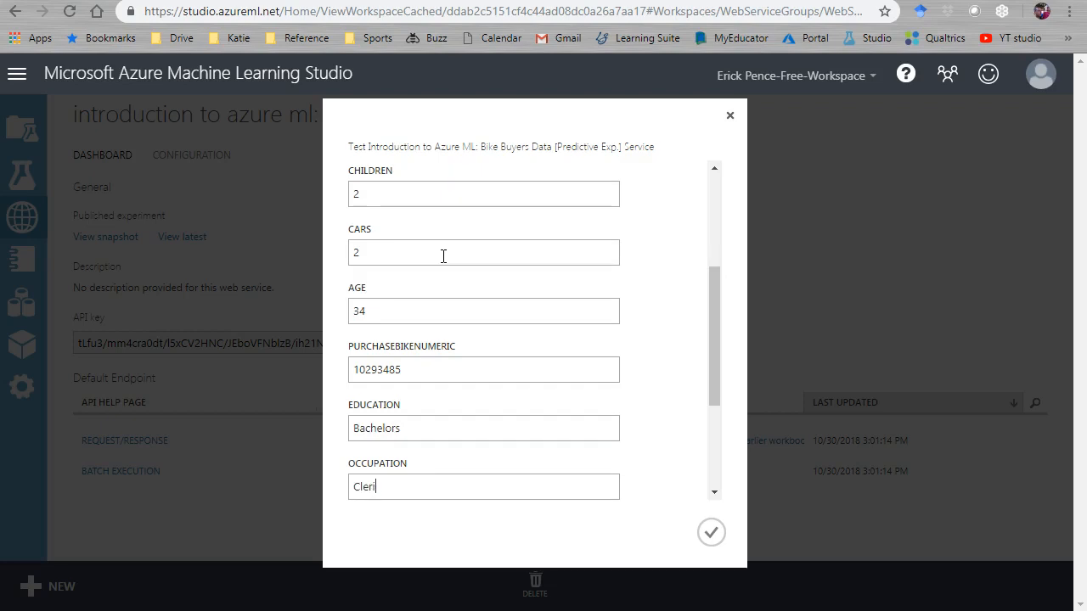
key("Tab")
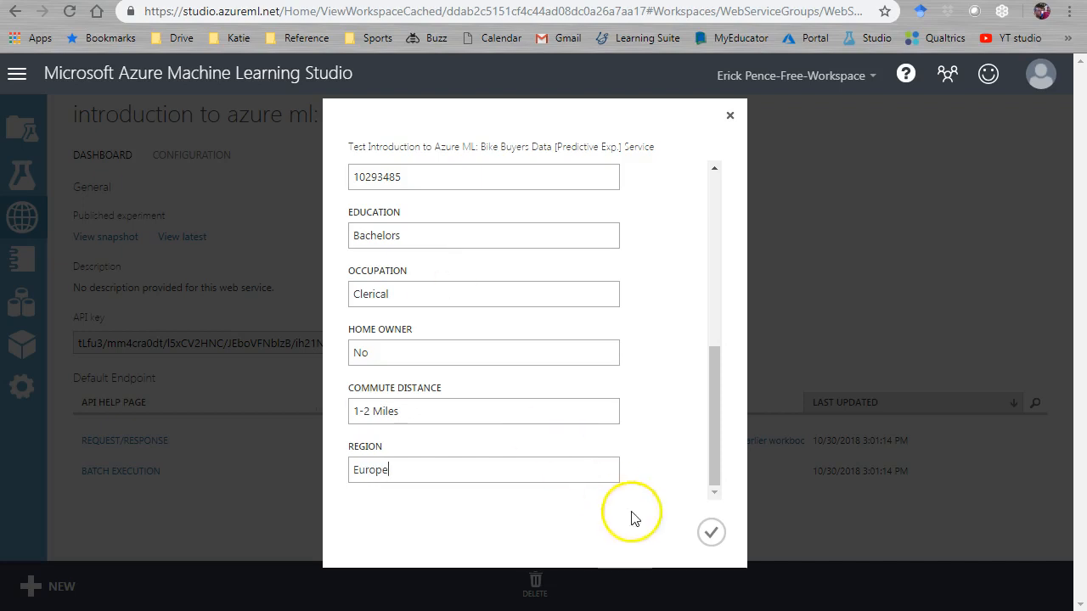
left_click(710, 532)
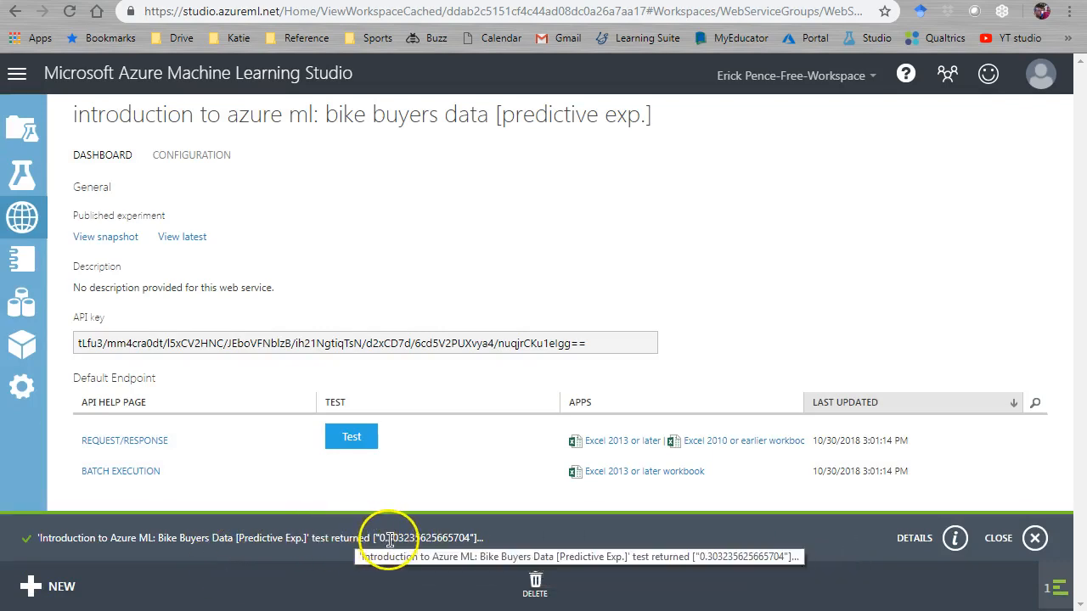
Step: Examine the returned Scored Labels value in the result summary and full details, and close the result
left_click_drag(380, 538, 434, 538)
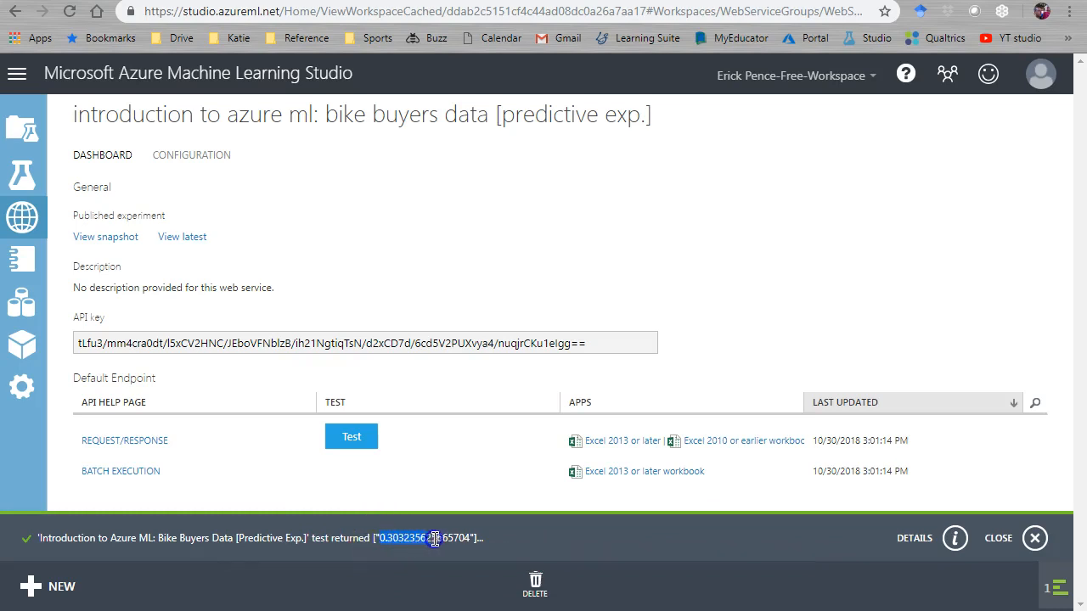
left_click(415, 541)
left_click(954, 538)
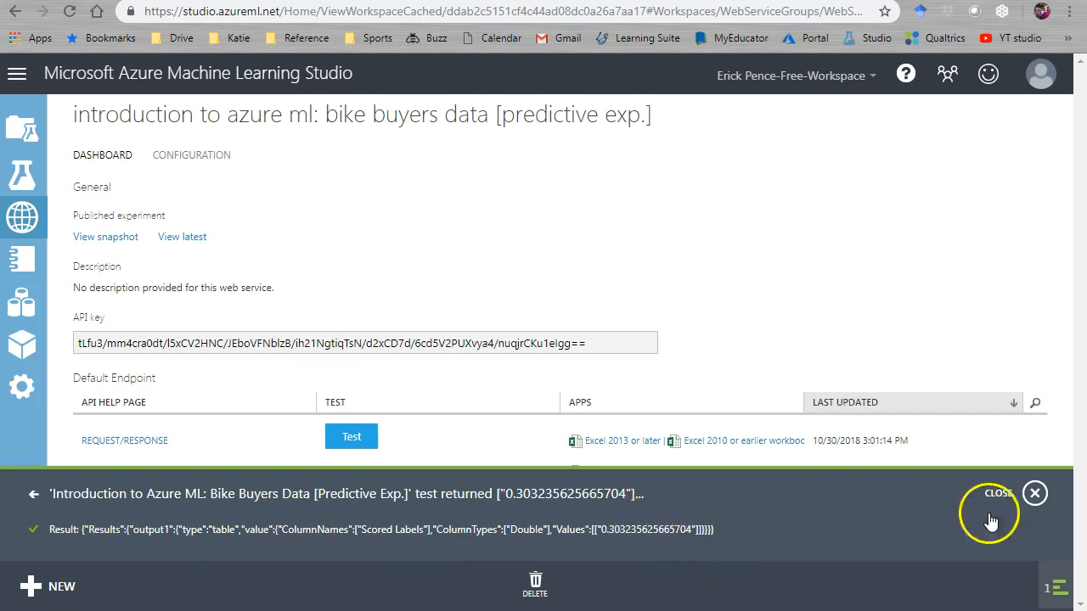
left_click(1034, 493)
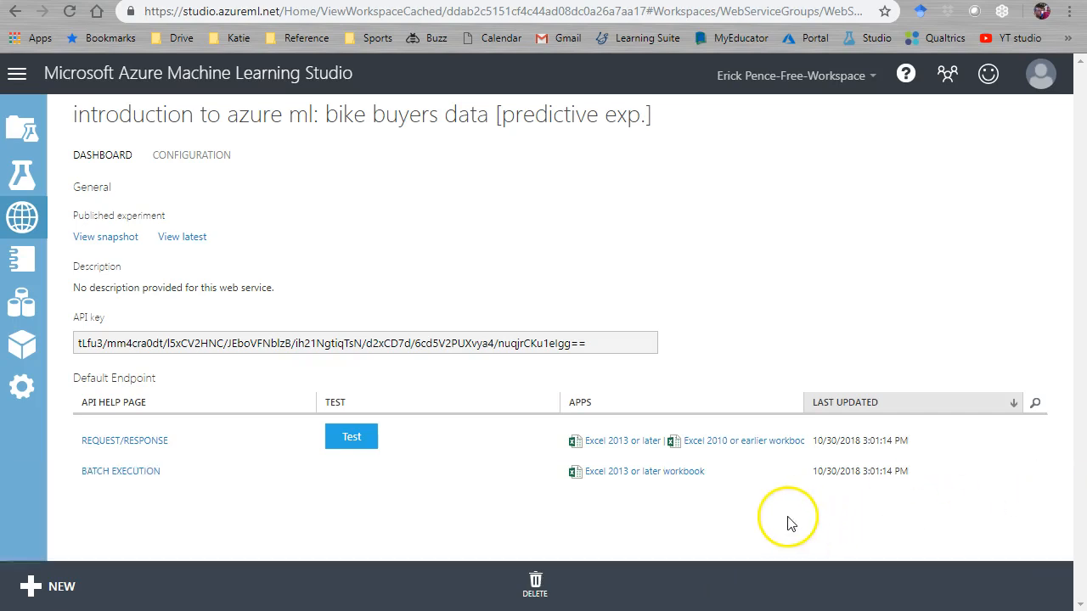
Step: Download the Excel 2013 or later workbook for the request/response endpoint, accepting the Sample Data notice
left_click(620, 442)
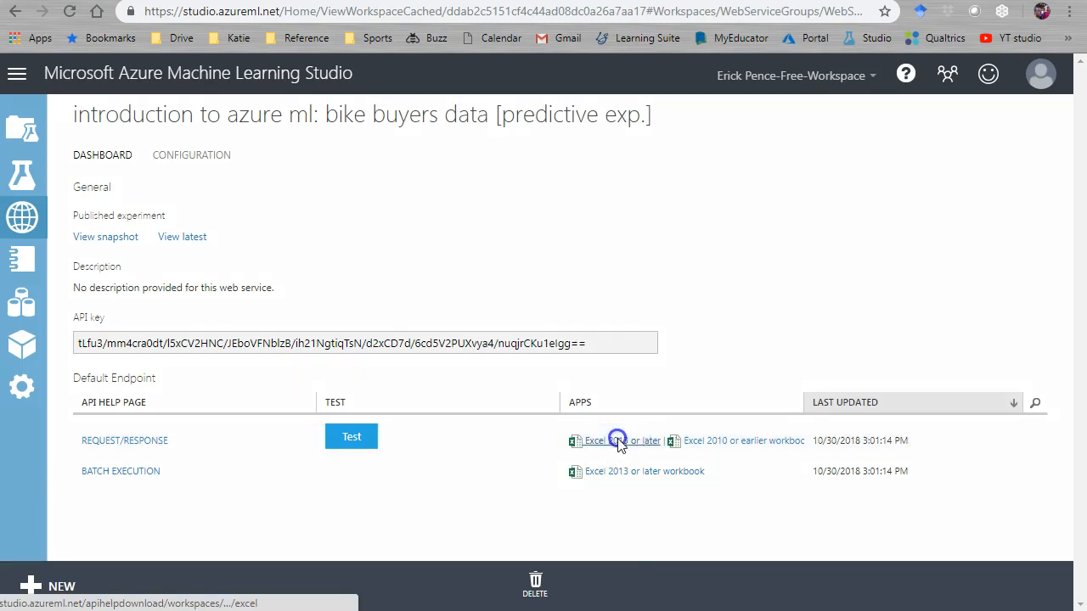
left_click(713, 219)
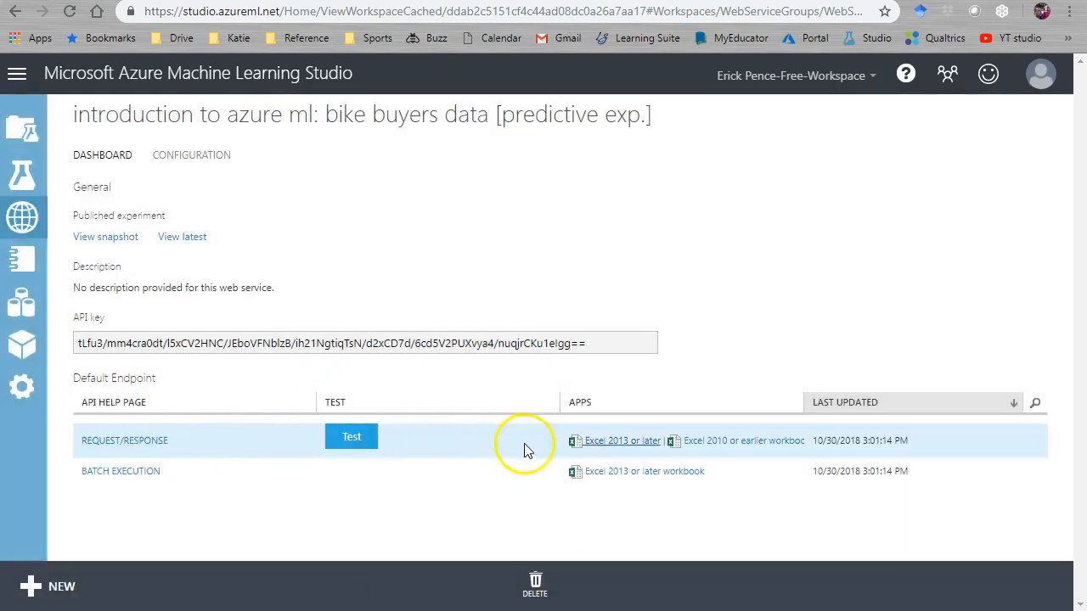
left_click(613, 448)
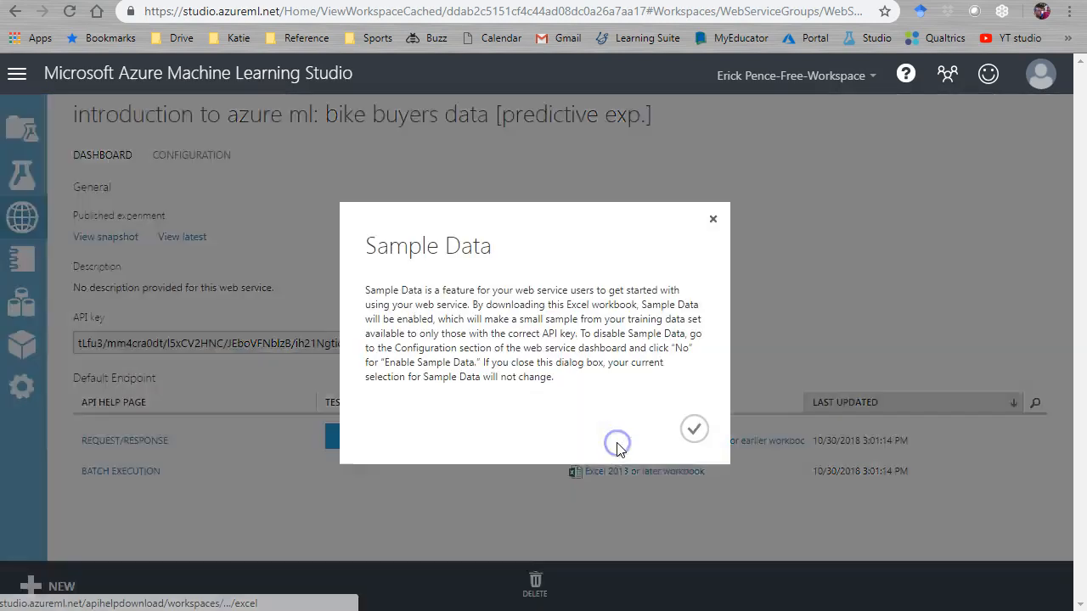
left_click(692, 430)
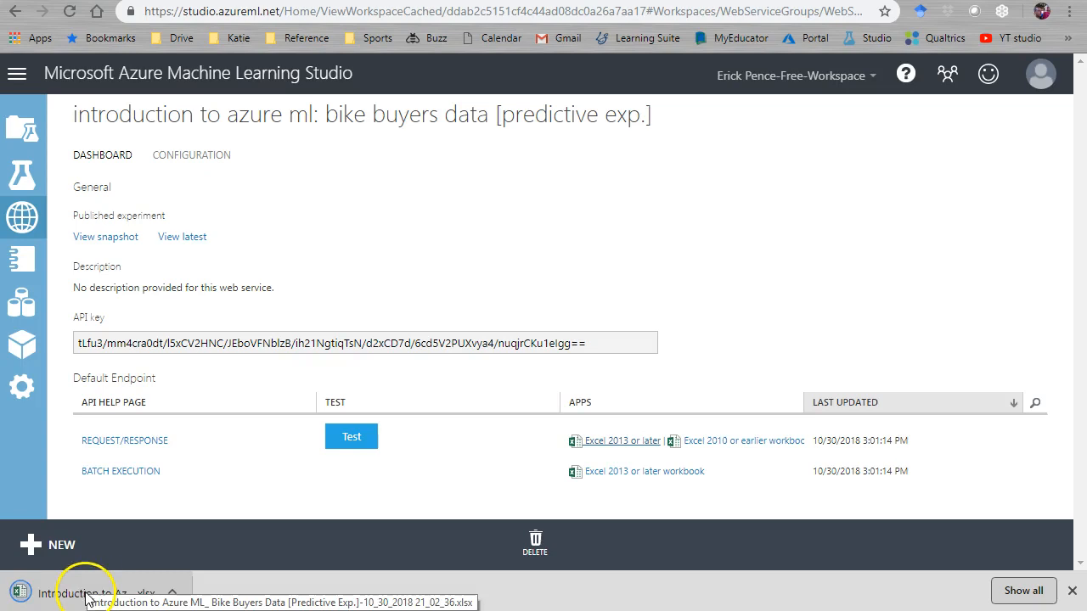
Step: Open the downloaded workbook in Excel and open the Introduction to Azure ML: Bike Buyers web service in the add-in
left_click(92, 597)
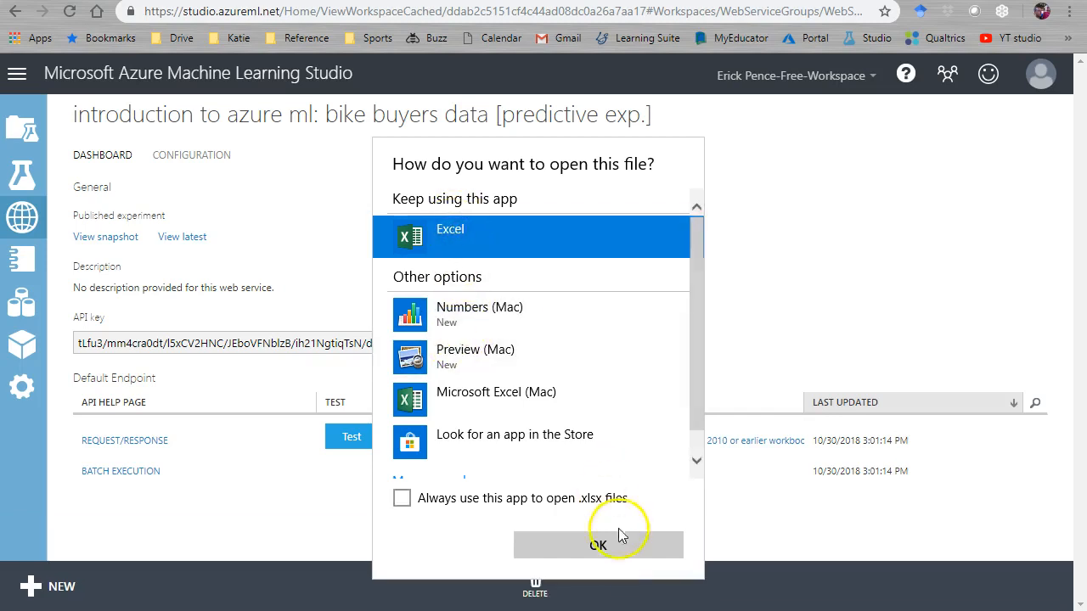
left_click(617, 554)
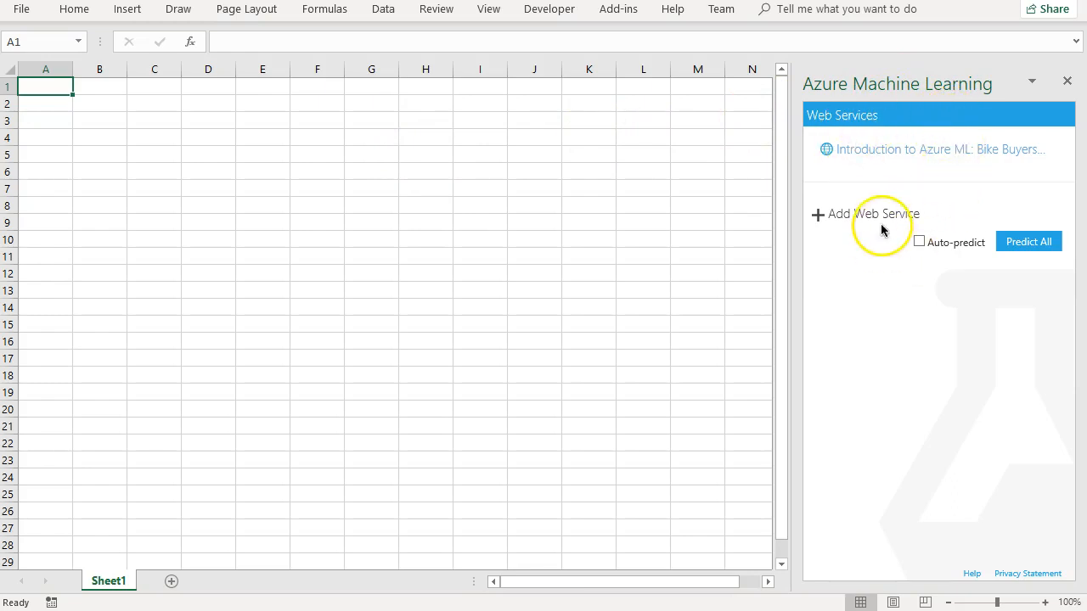
left_click(929, 152)
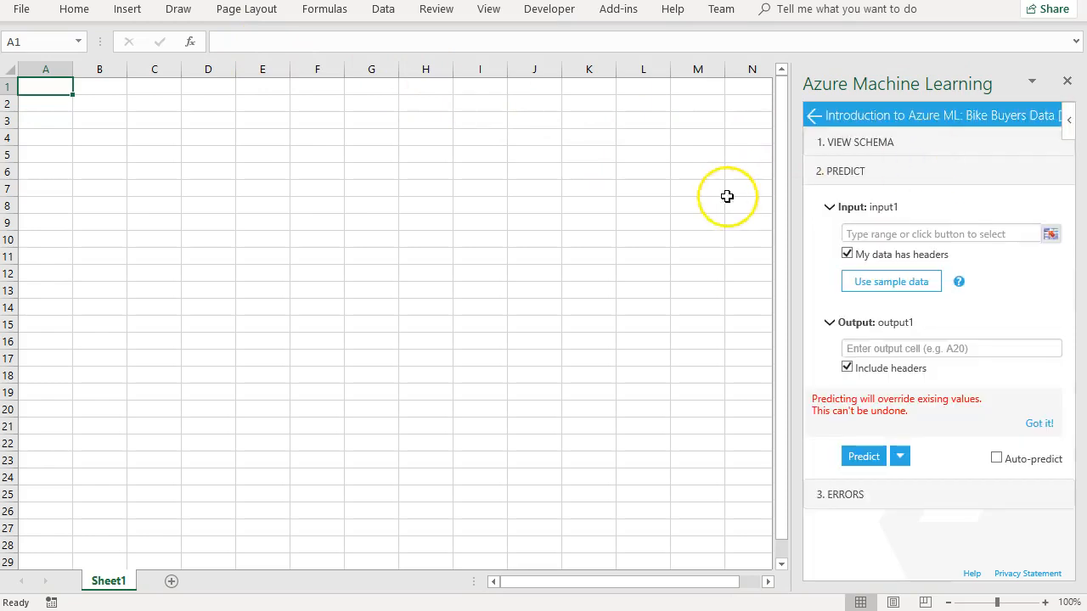
Step: Review the web service's schema, including its input fields and output, and close the schema view
left_click(865, 147)
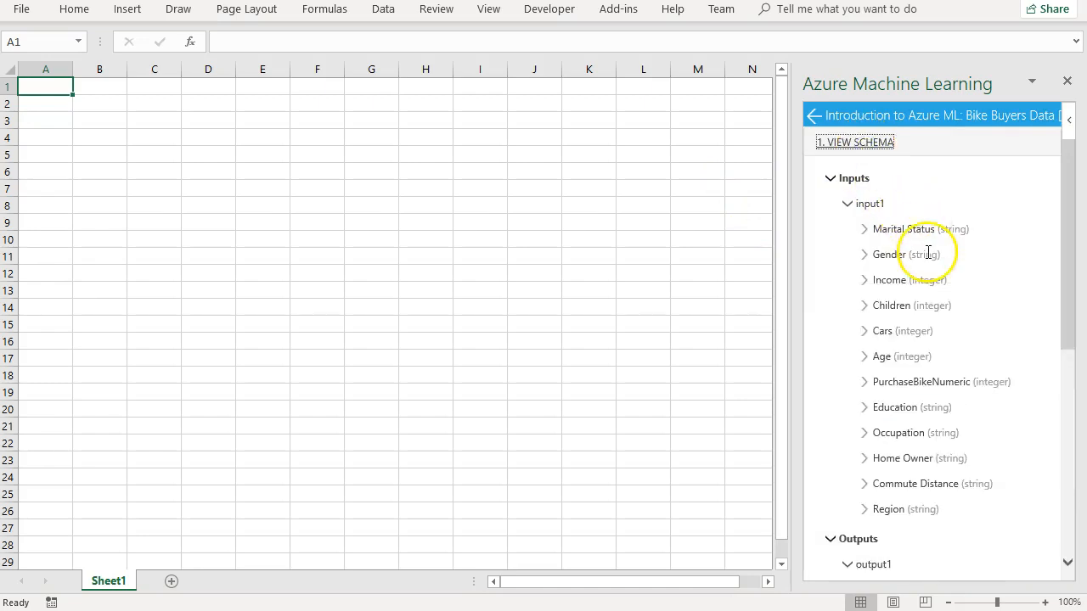
scroll(980, 274, "down", 1)
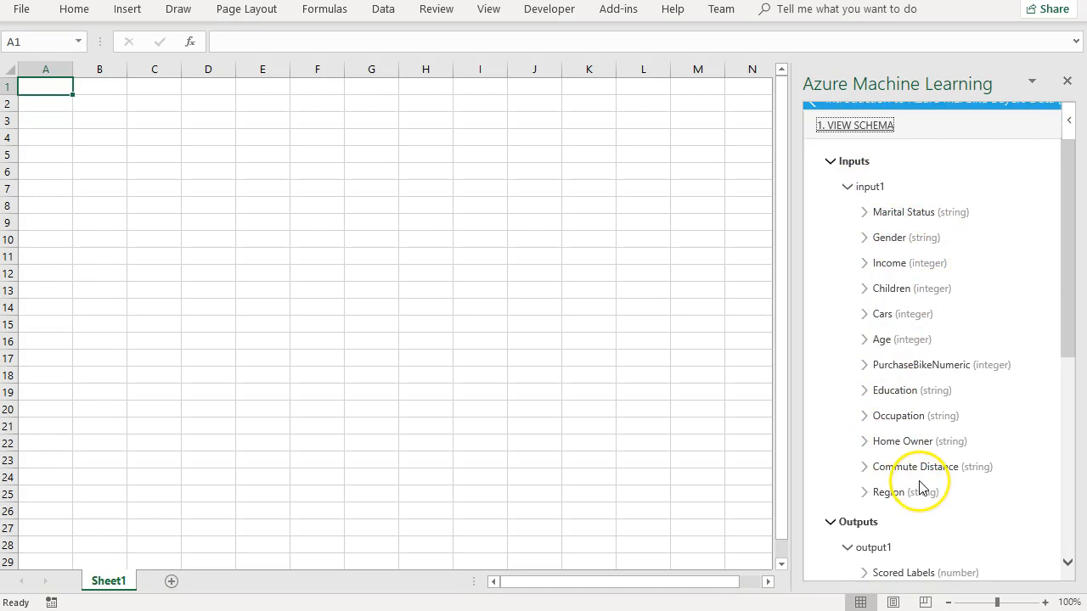
scroll(922, 487, "down", 1)
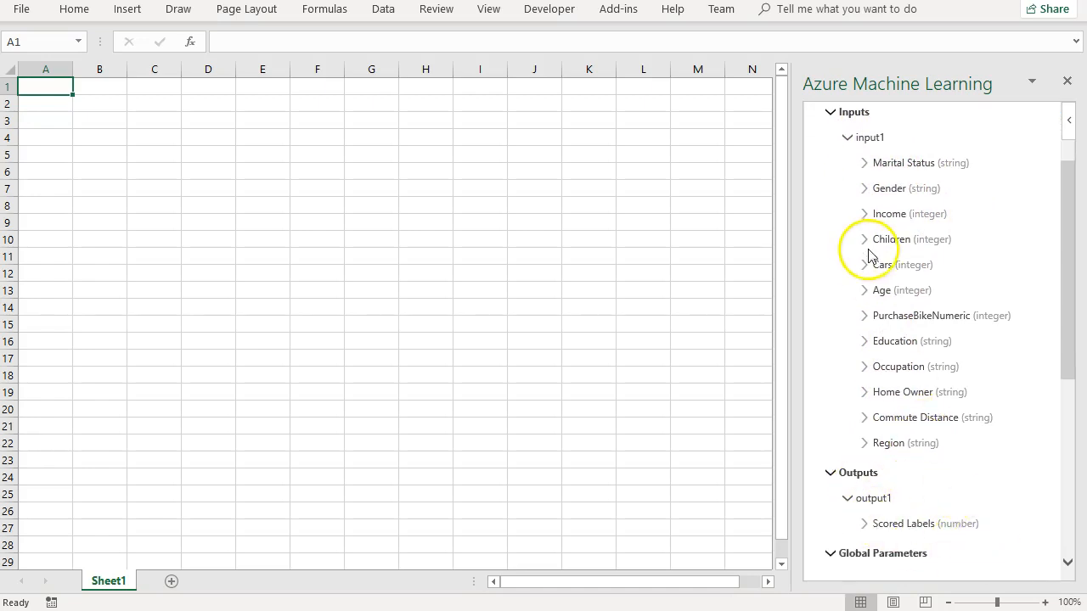
scroll(868, 246, "up", 2)
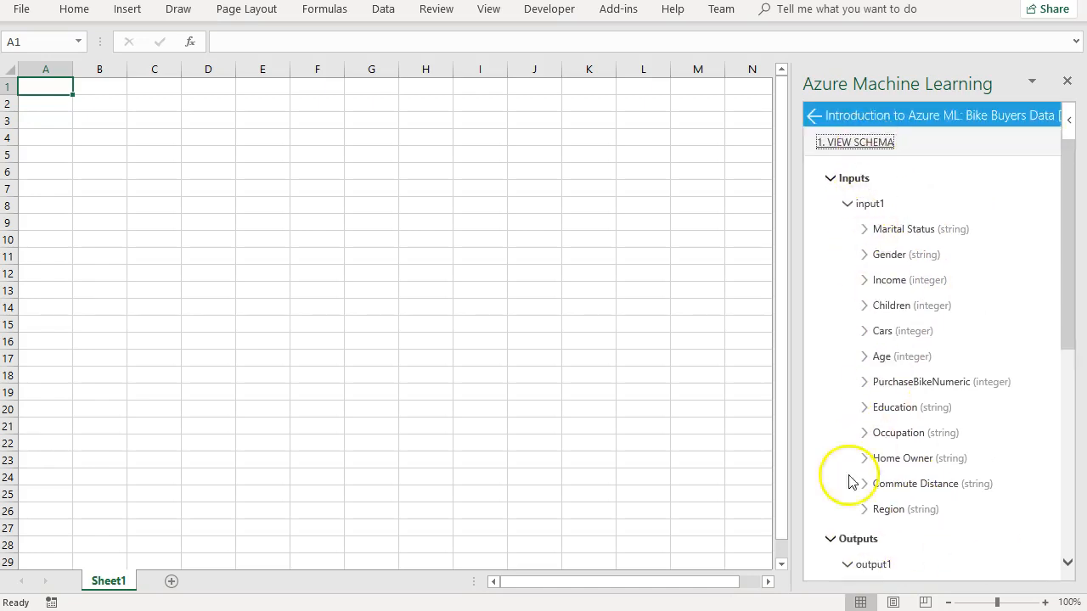
left_click(849, 143)
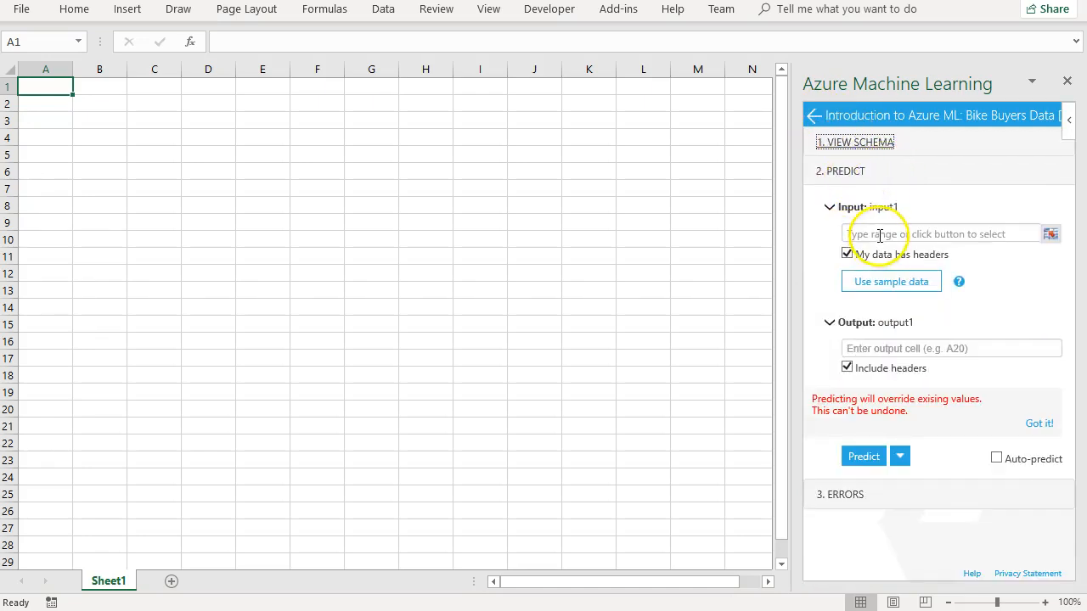
Step: Insert the web service's sample data into the sheet and set the prediction input range to Sheet1!A1:L6
left_click(909, 234)
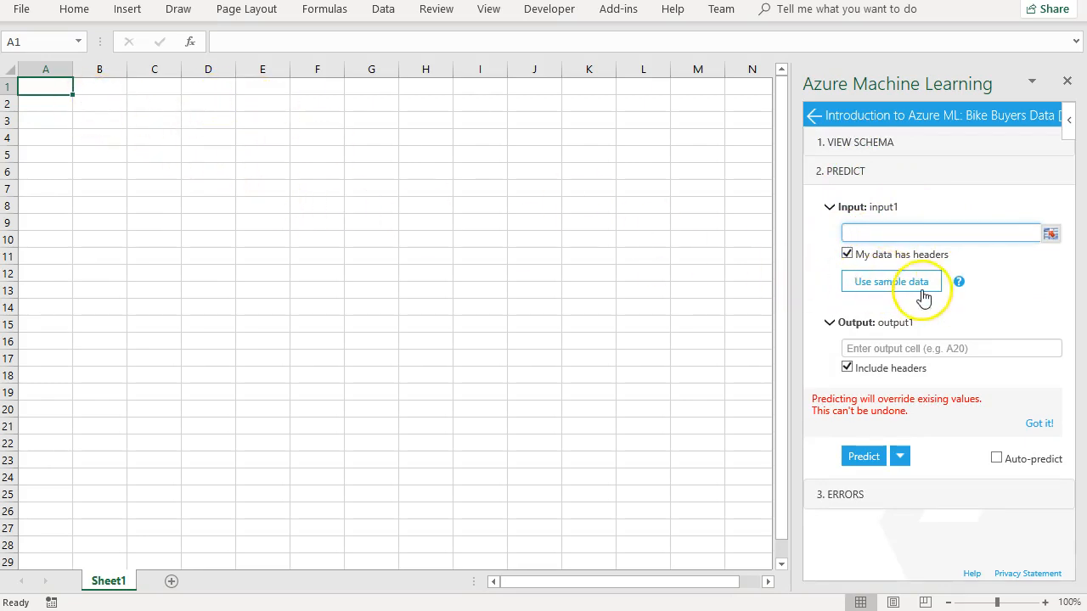
left_click(900, 288)
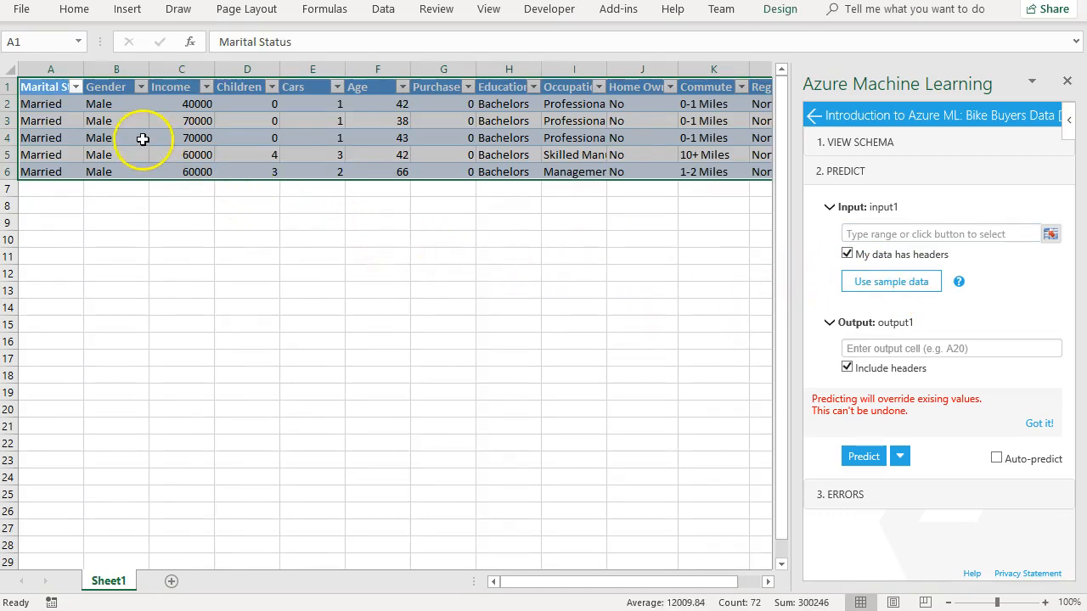
scroll(145, 139, "right", 5)
scroll(144, 139, "left", 5)
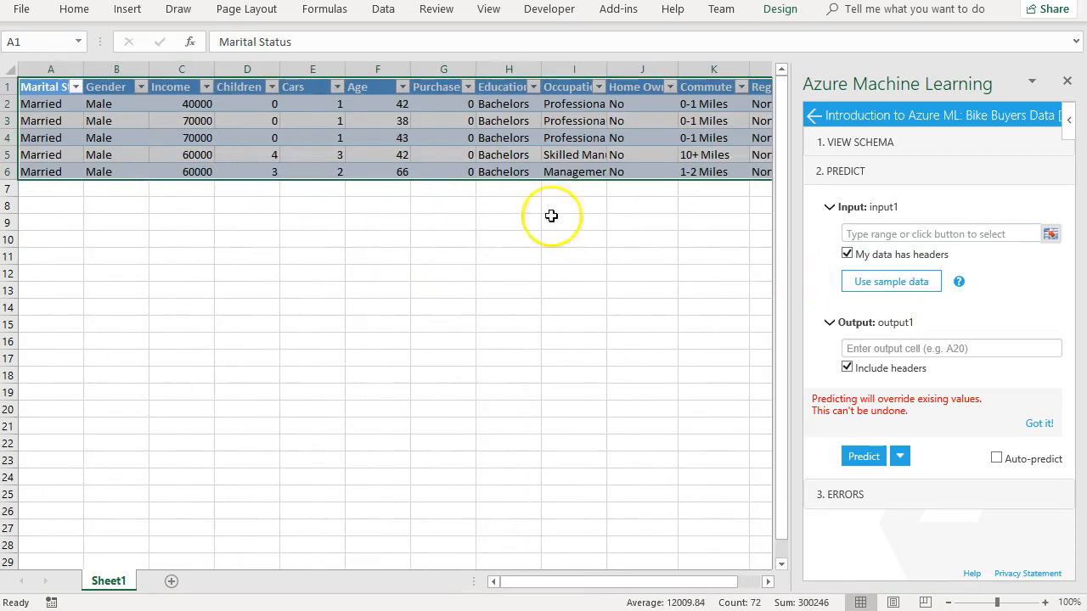
left_click(1050, 233)
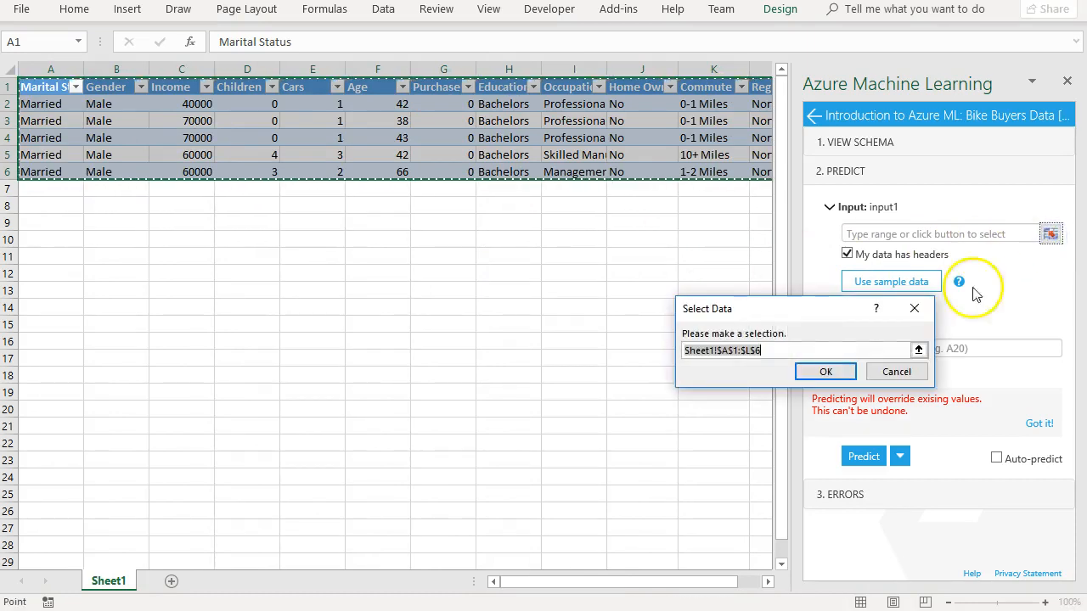
left_click(826, 374)
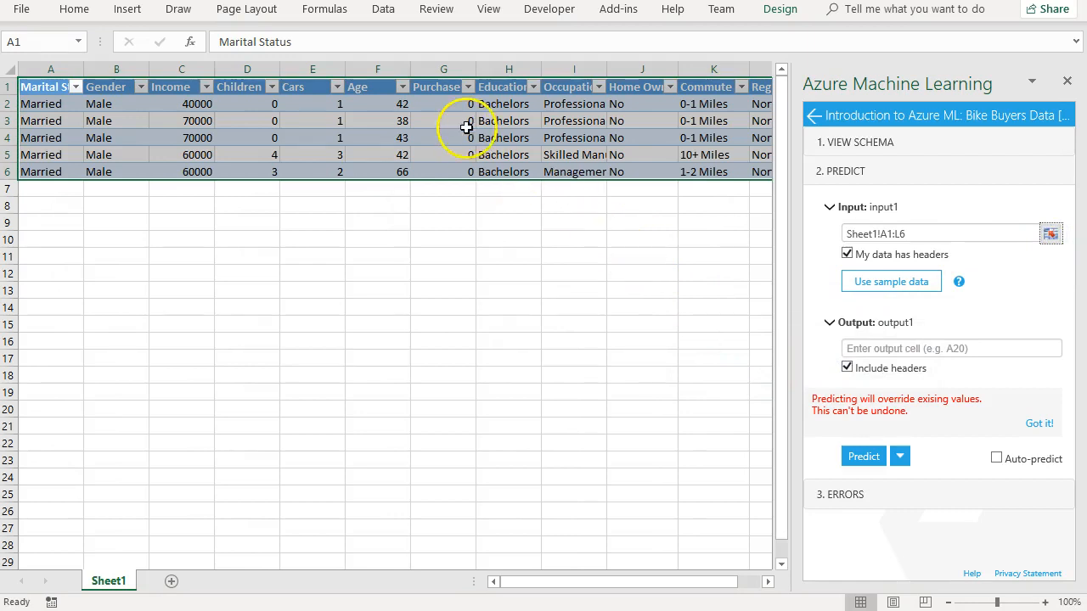
Step: Set the prediction output cell to Sheet1!M1, just after the Region column, and run the prediction
left_click(445, 88)
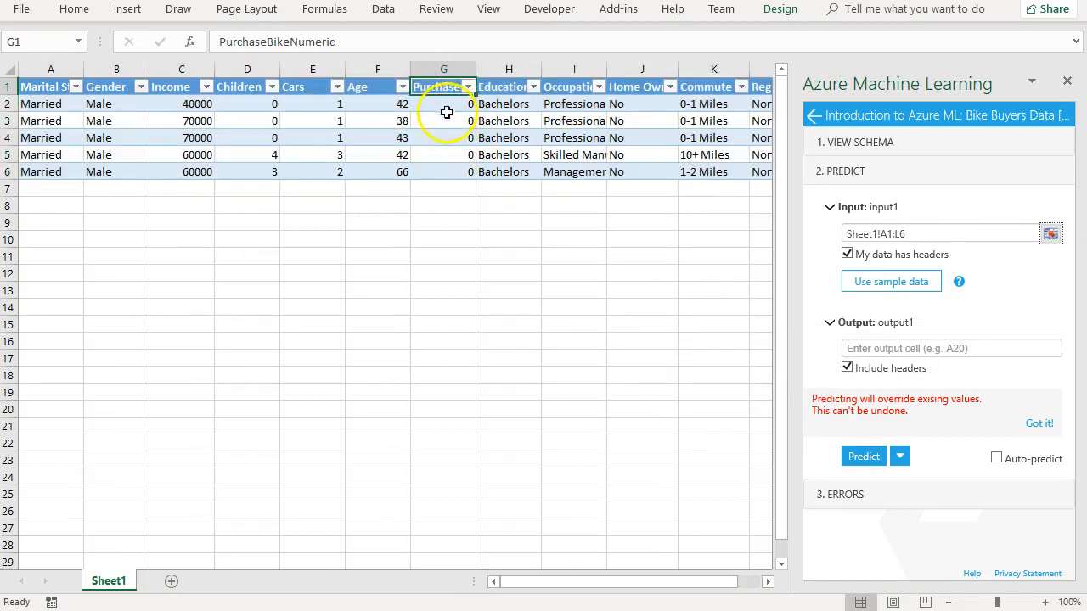
scroll(453, 129, "right", 5)
scroll(453, 128, "left", 2)
scroll(454, 129, "left", 1)
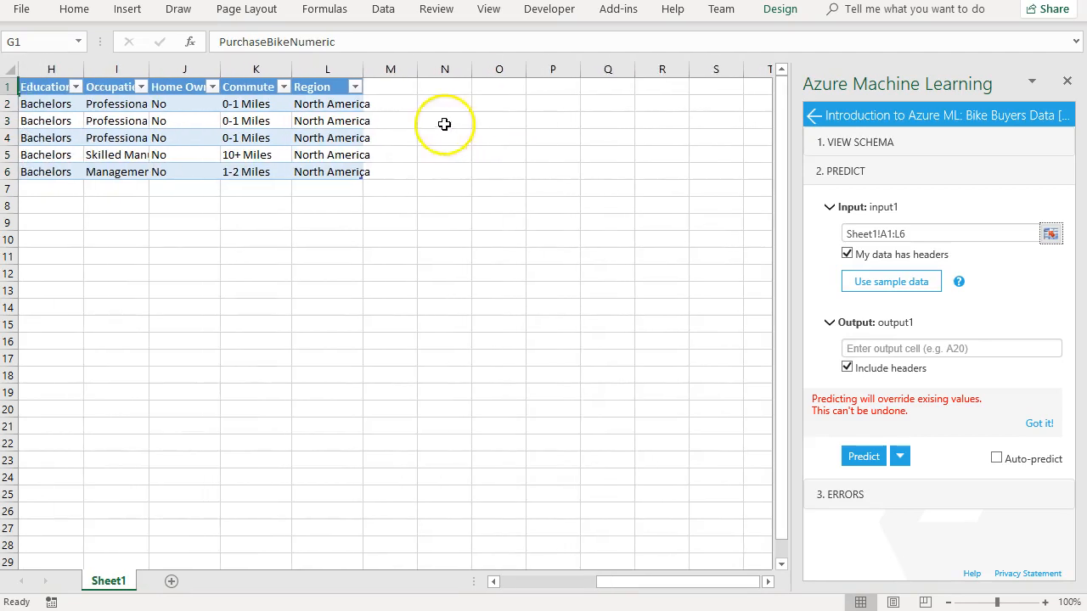
left_click(403, 87)
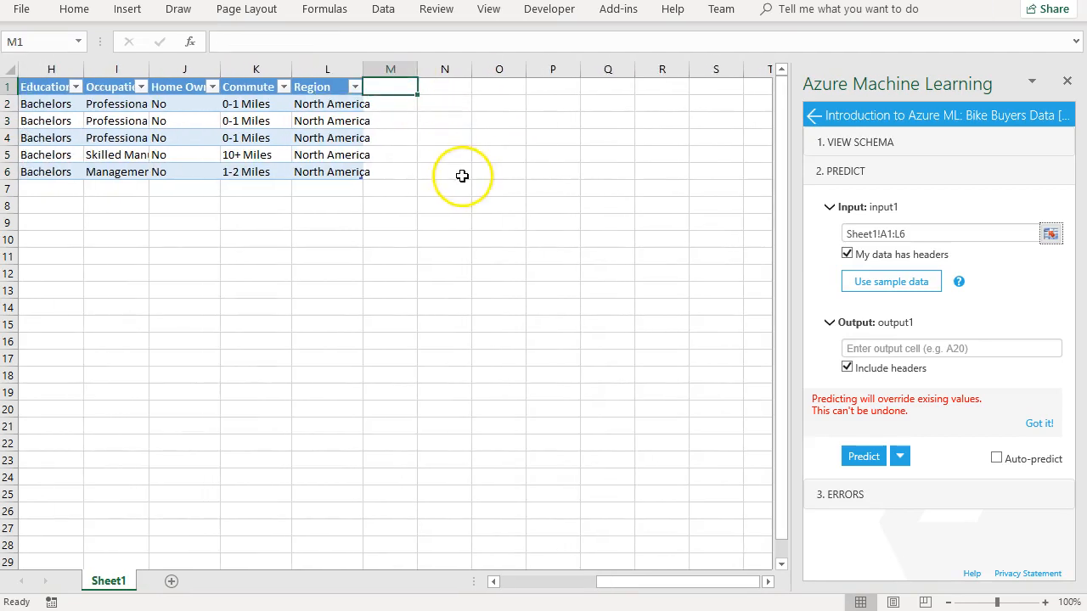
left_click(988, 349)
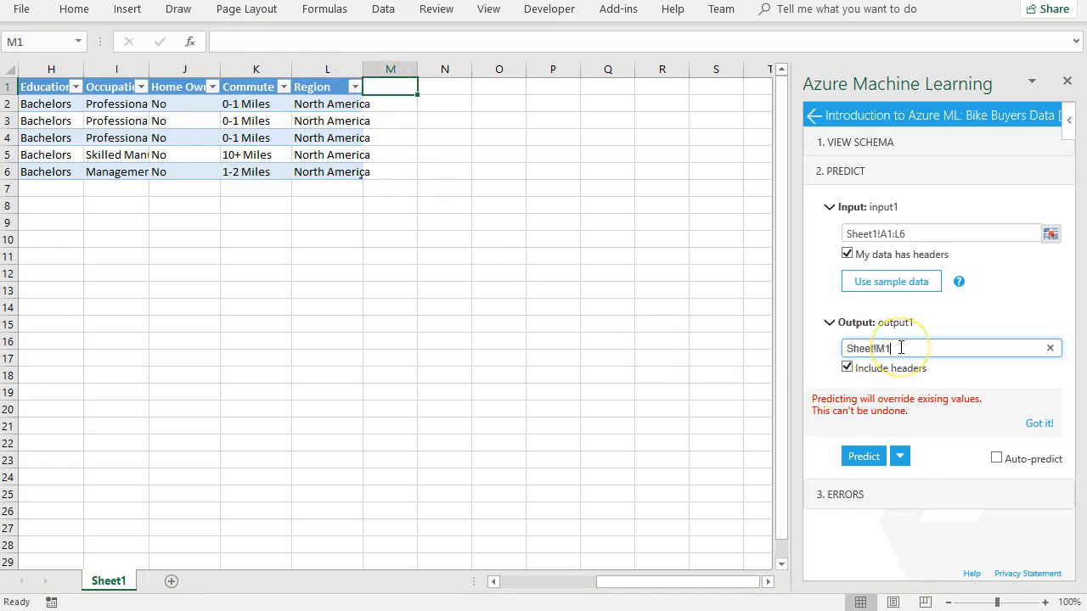
left_click(860, 458)
left_click(925, 350)
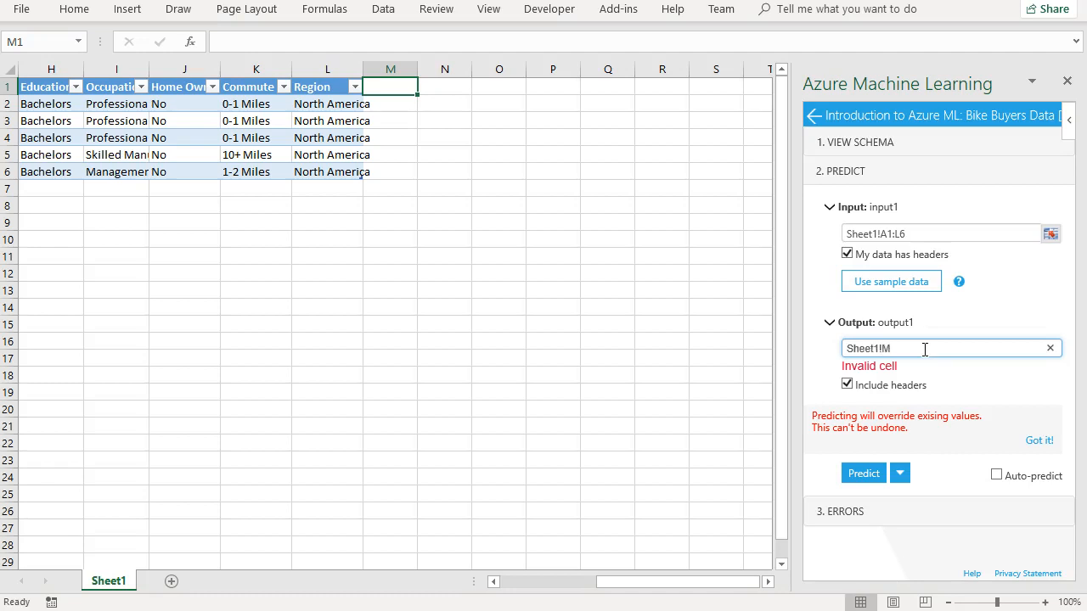
left_click(862, 474)
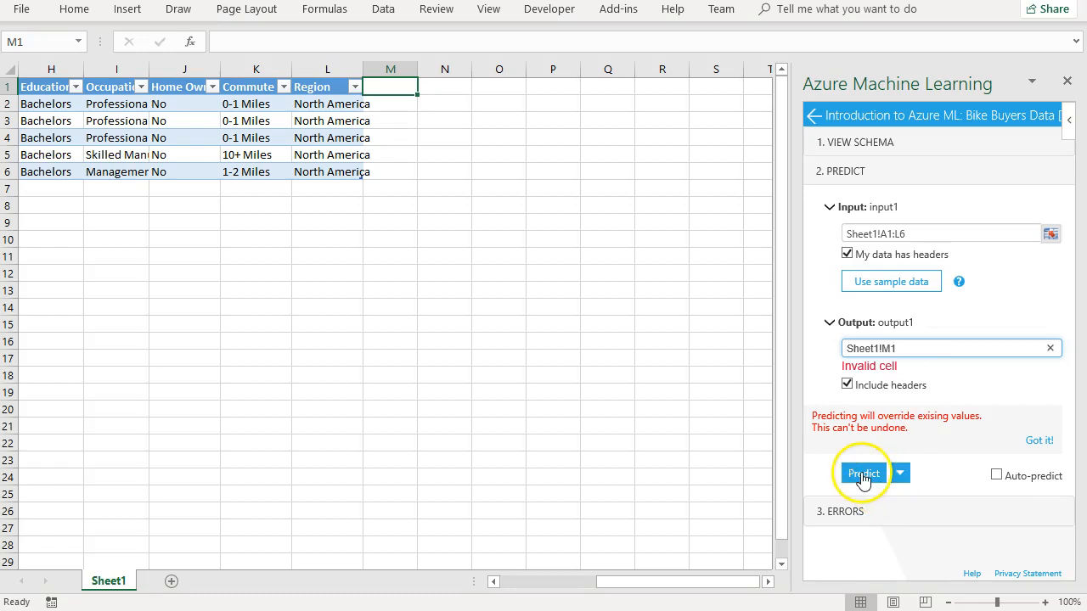
left_click(864, 461)
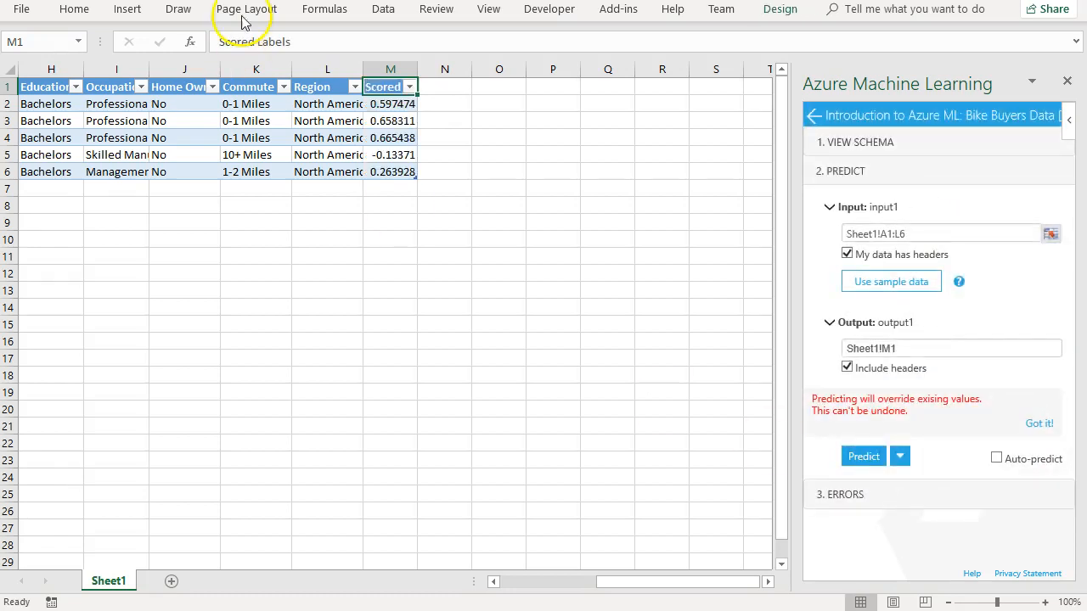
Step: Fit column M to the width of its Scored Labels contents and inspect the predictions in M2, M5 and M6
double_click(417, 69)
left_click(416, 69)
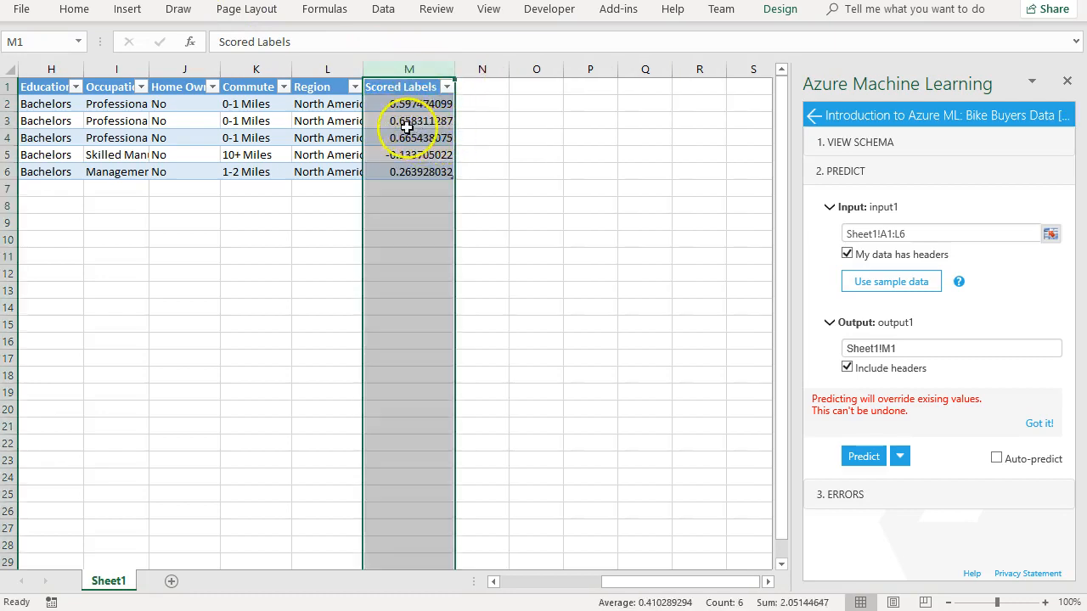
left_click(413, 104)
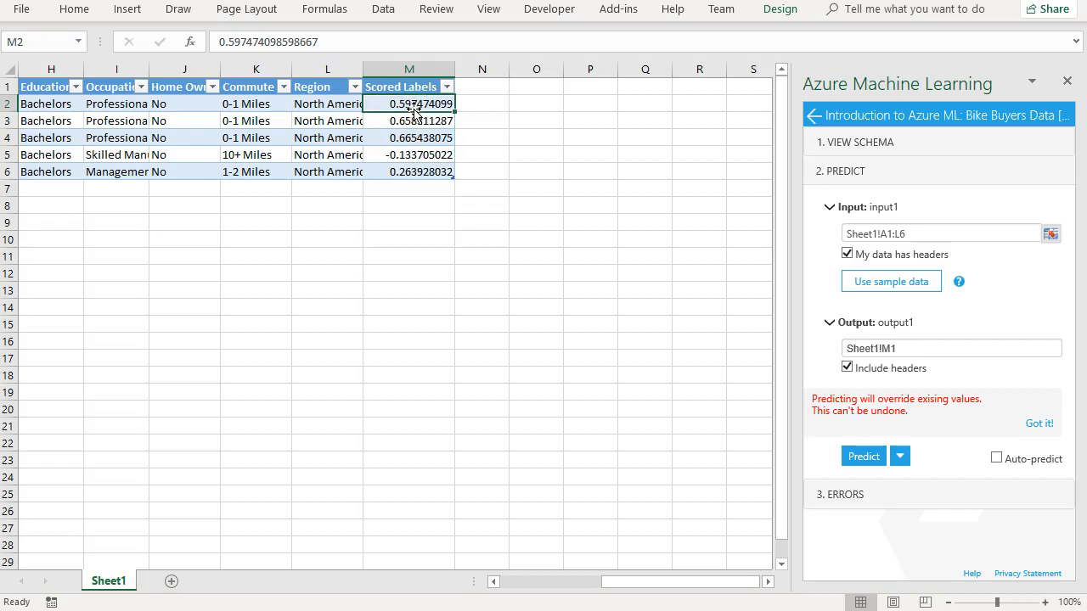
left_click(416, 154)
left_click(418, 172)
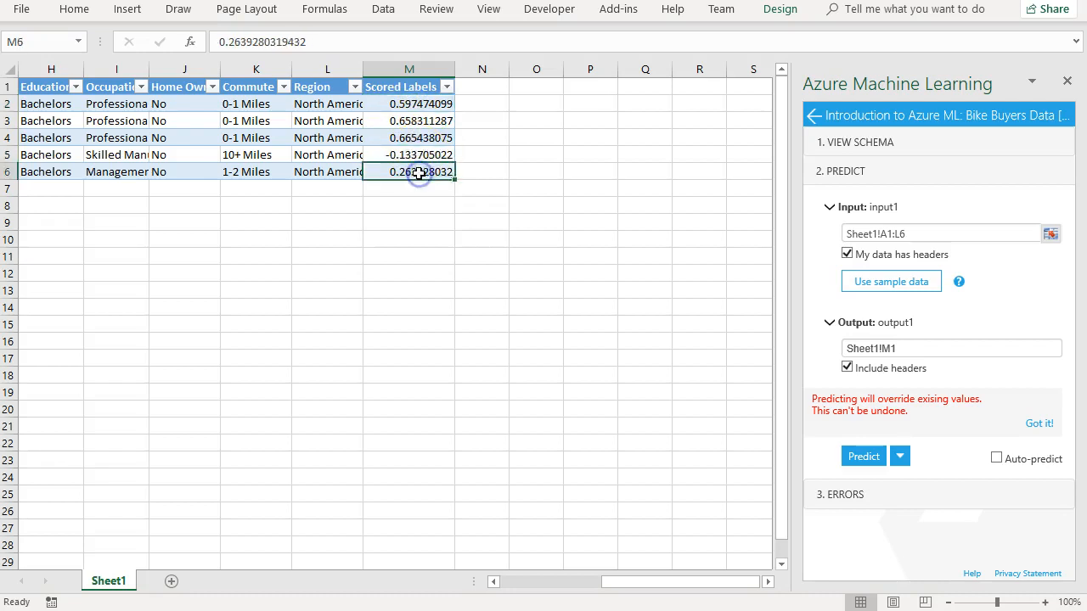
Step: Narrow the Azure Machine Learning pane so that the whole table from Marital Status to Scored Labels fits beside it
scroll(454, 193, "left", 3)
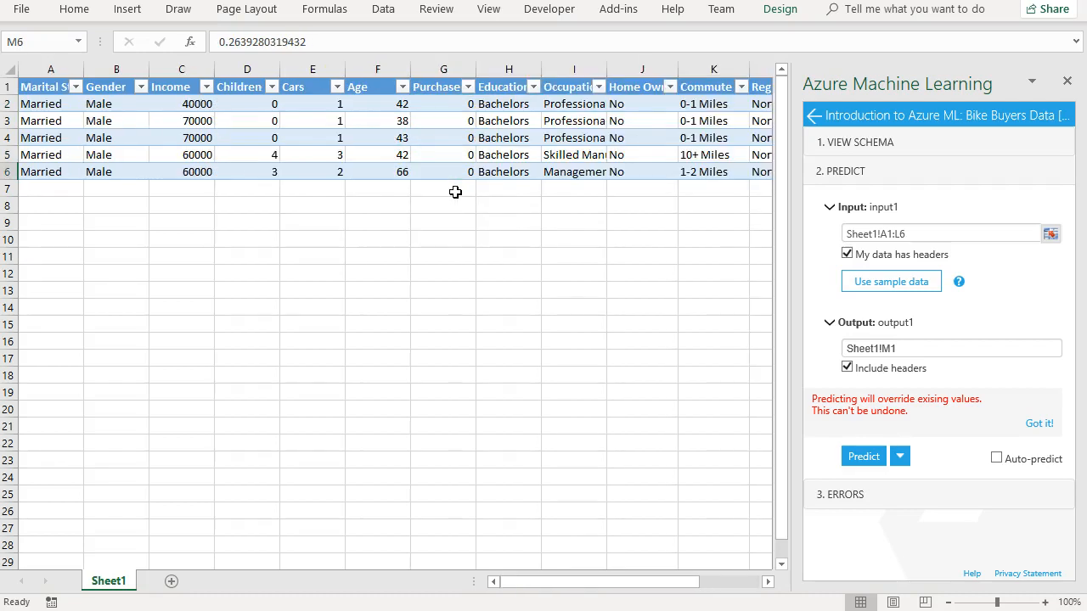
scroll(454, 192, "right", 3)
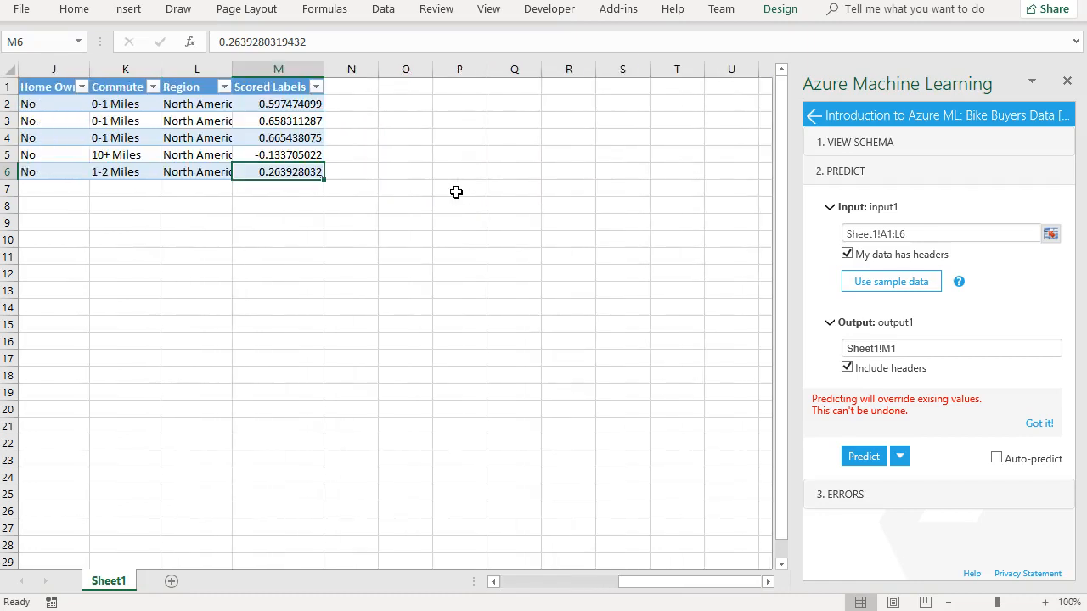
scroll(456, 193, "left", 3)
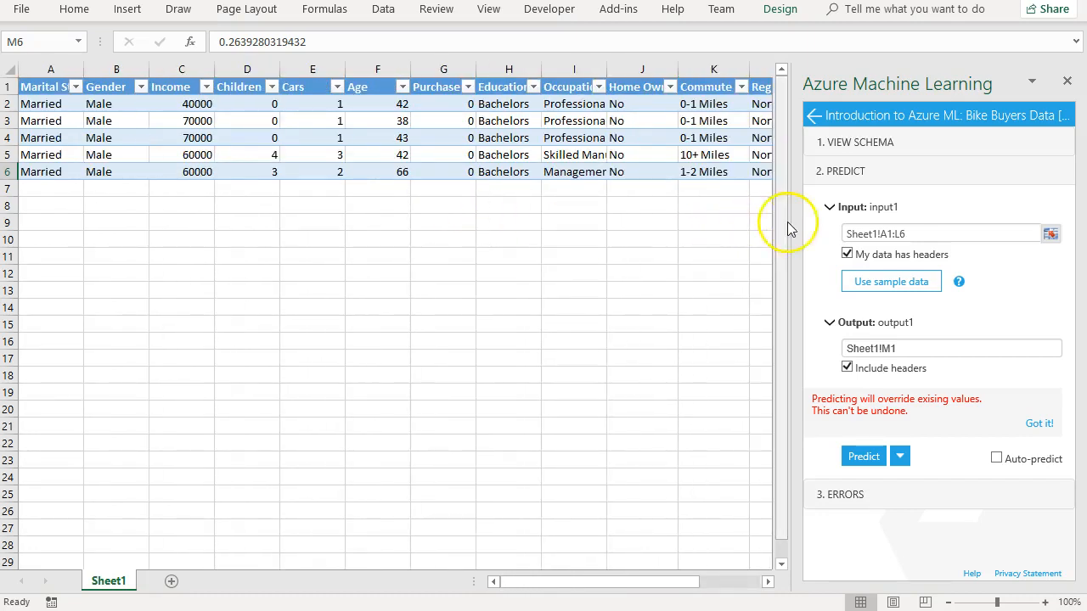
left_click_drag(789, 225, 1006, 233)
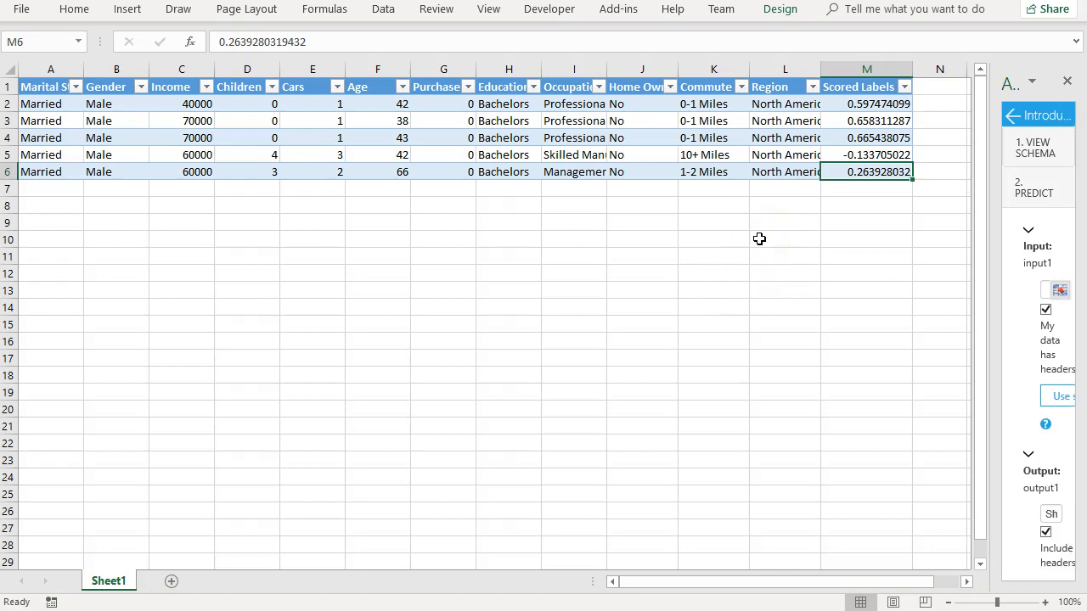
Step: Insert a scatter chart of the Age column against the Scored Labels column
left_click(863, 68)
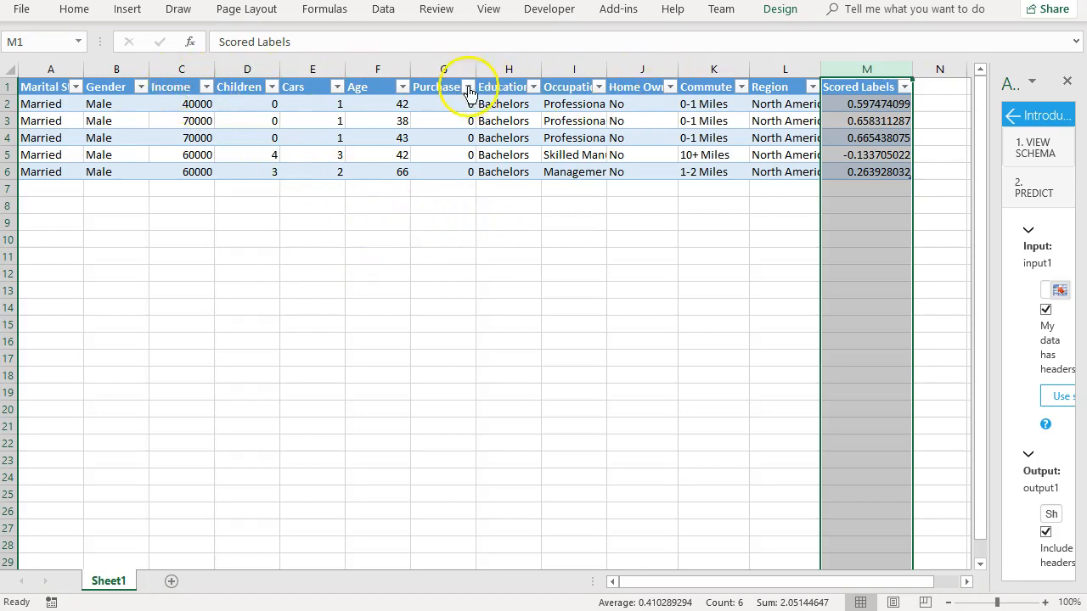
left_click(363, 74)
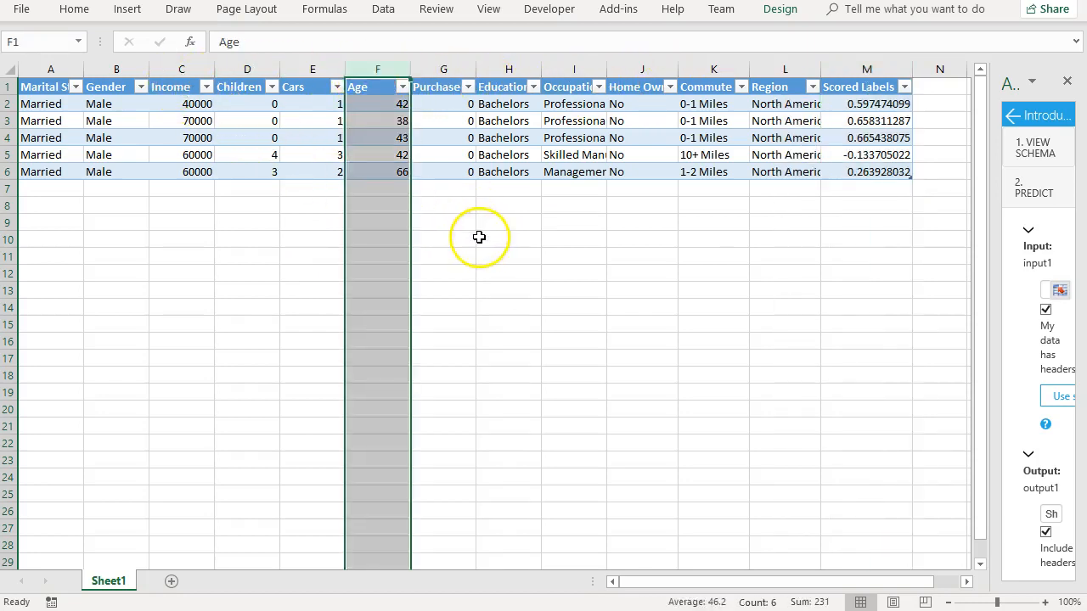
key("super")
left_click(880, 251)
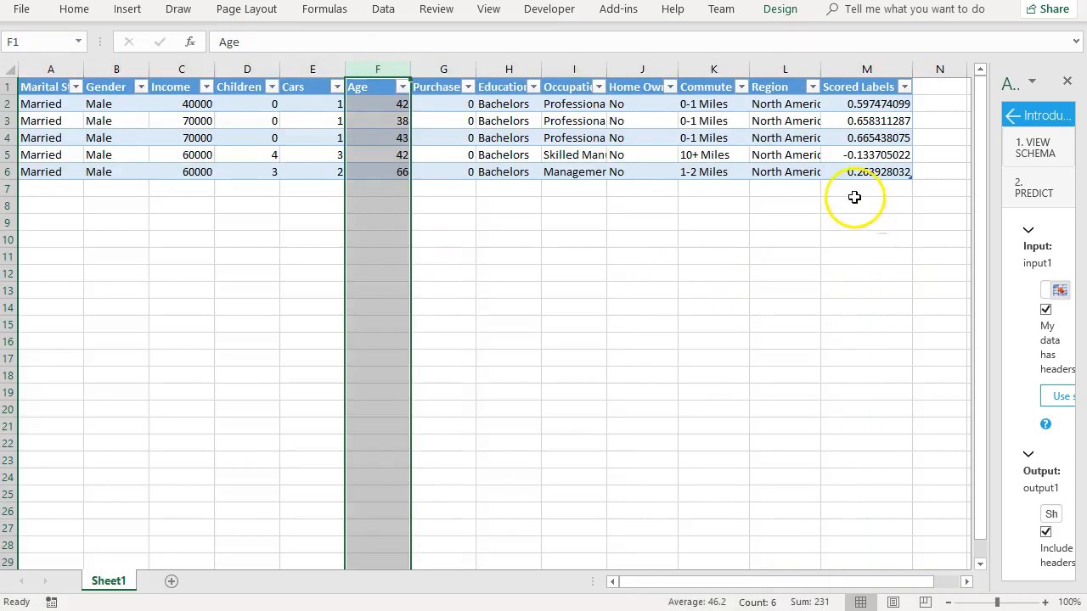
left_click(867, 69, "ctrl")
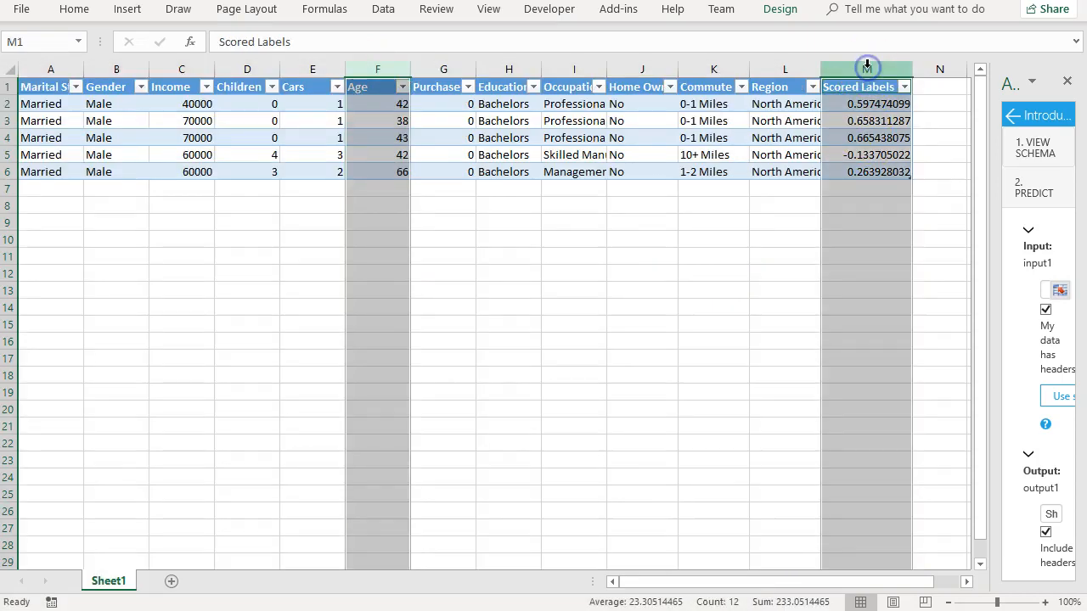
left_click(129, 14)
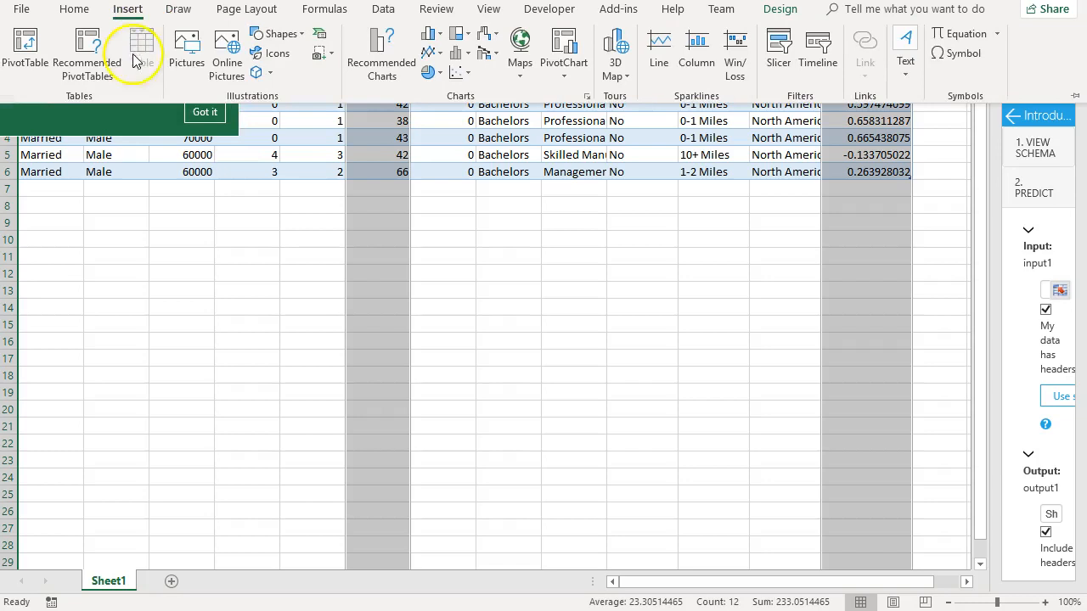
left_click(463, 74)
left_click(474, 129)
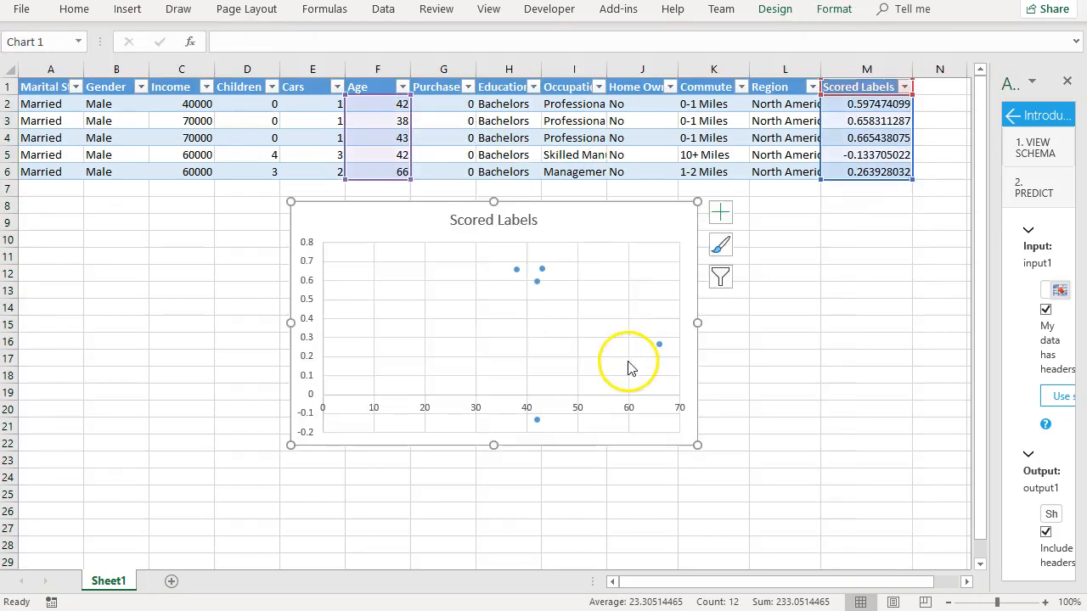
Step: Move the scatter chart down to start around row 12 and change its title to "Purchase Bike by Age"
left_click_drag(598, 211, 514, 283)
double_click(436, 294)
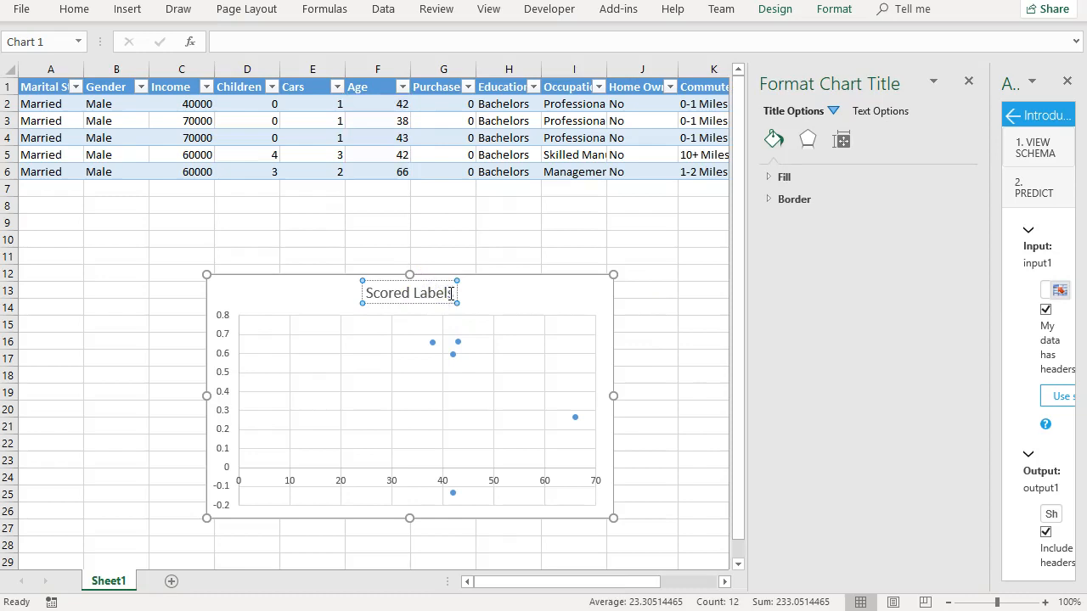
left_click_drag(427, 292, 358, 292)
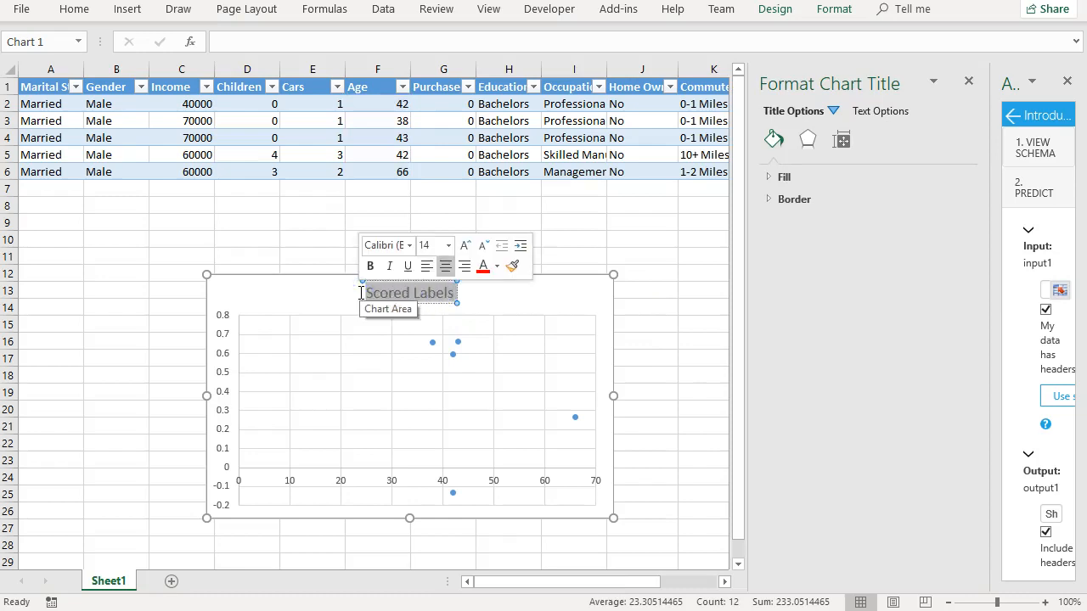
type("Purchase Bike by Age")
left_click(502, 300)
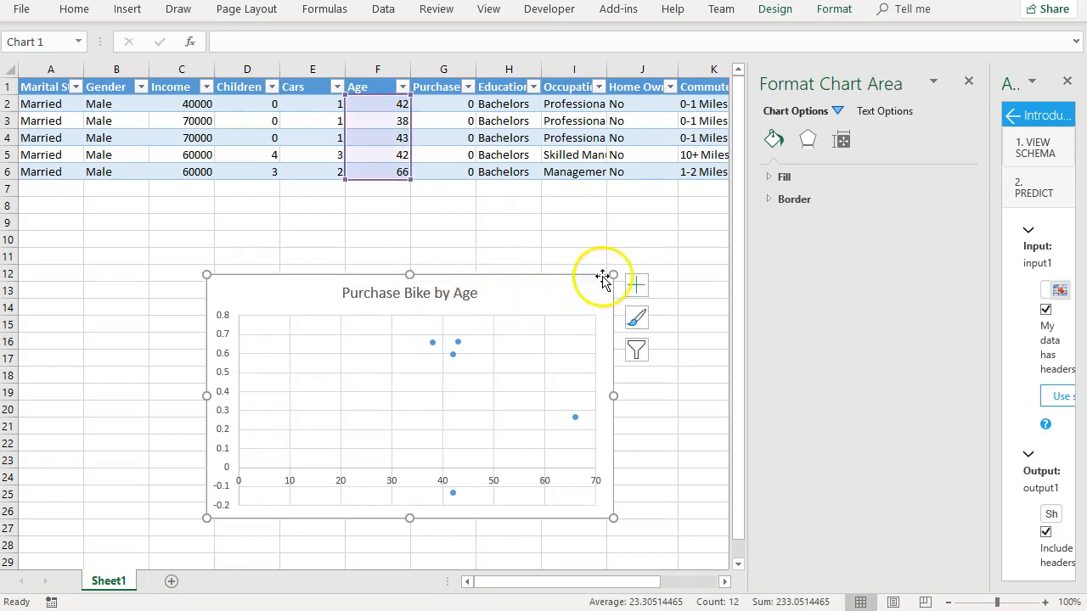
left_click(967, 82)
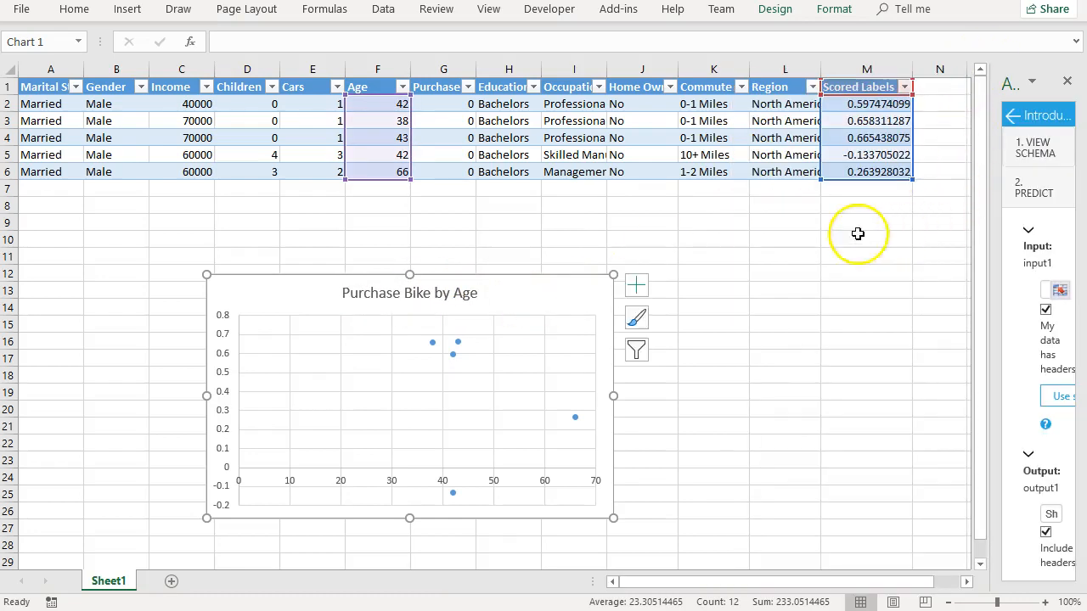
Step: Add a record in row 7 with marital status Single, gender Male, income 70000, 2 children, 1 car and age 40
left_click(58, 191)
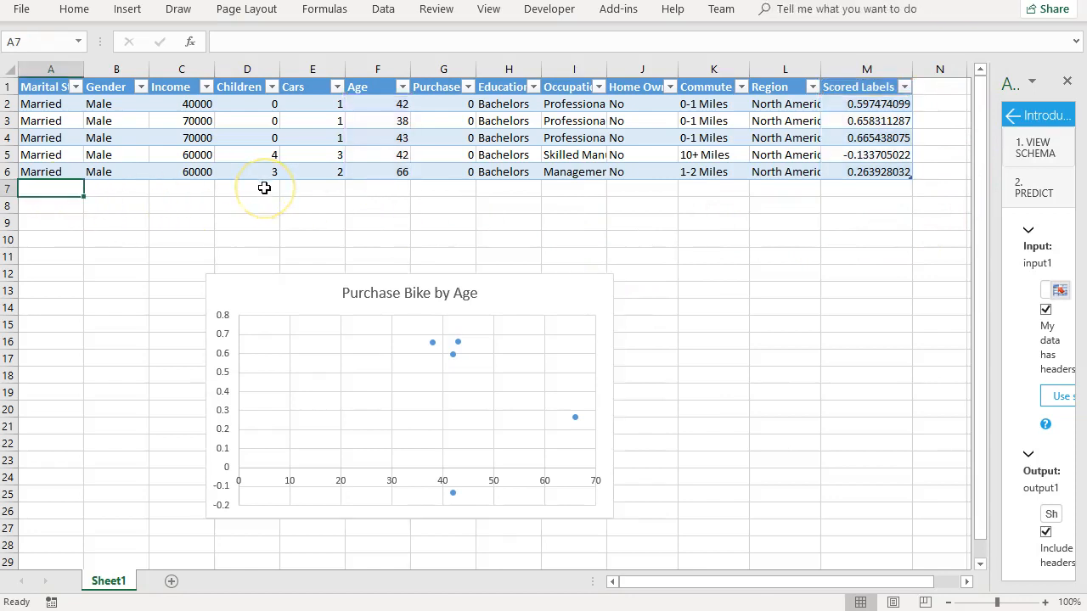
type("Single")
key("Tab")
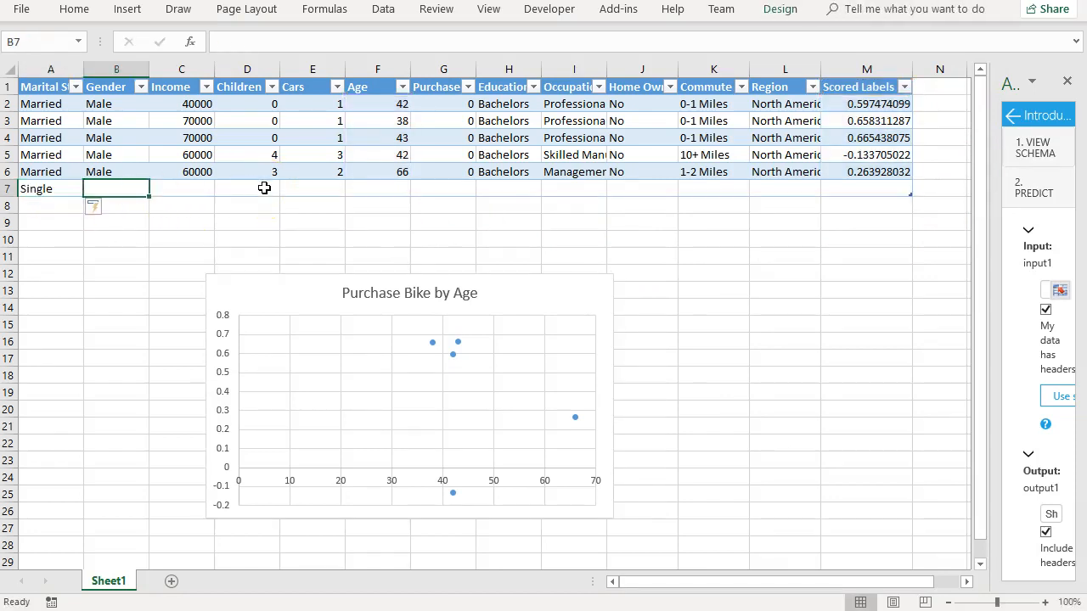
key("Tab")
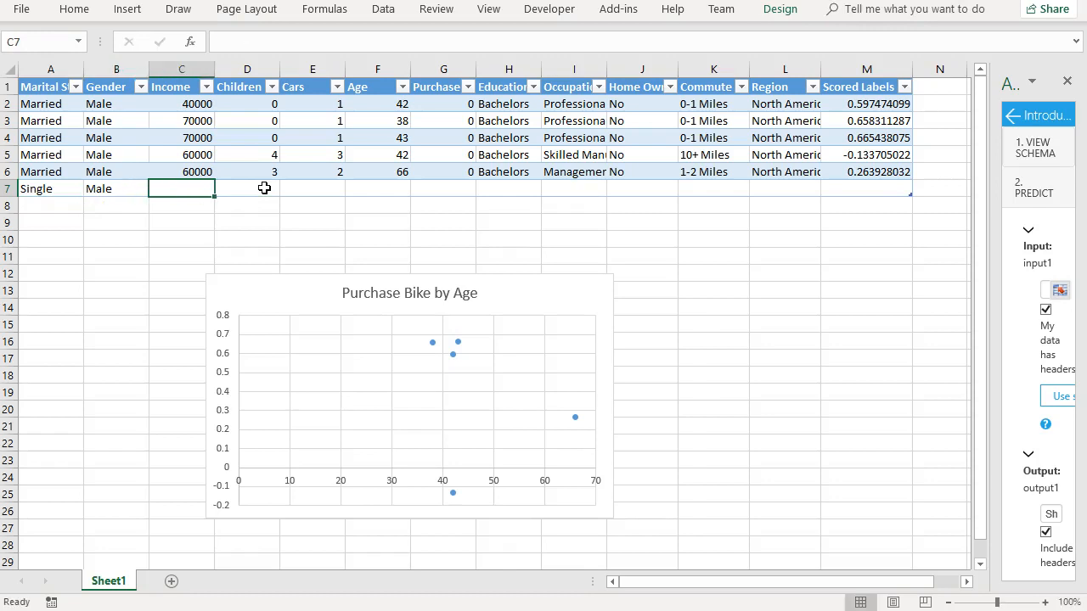
type("70000")
key("Tab")
type("2")
key("Tab")
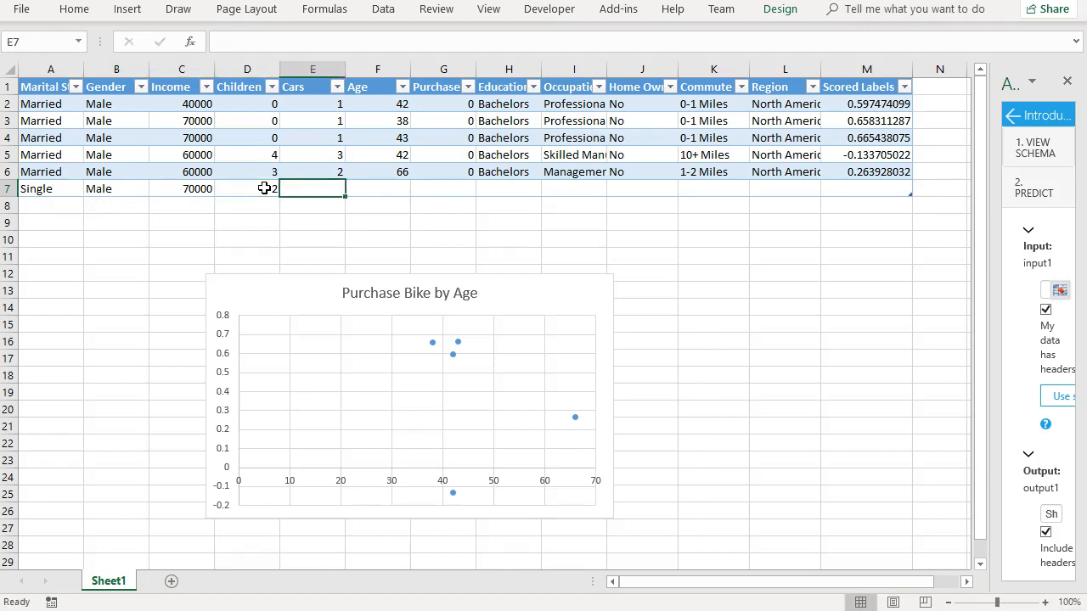
type("1")
key("Tab")
type("40")
key("Tab")
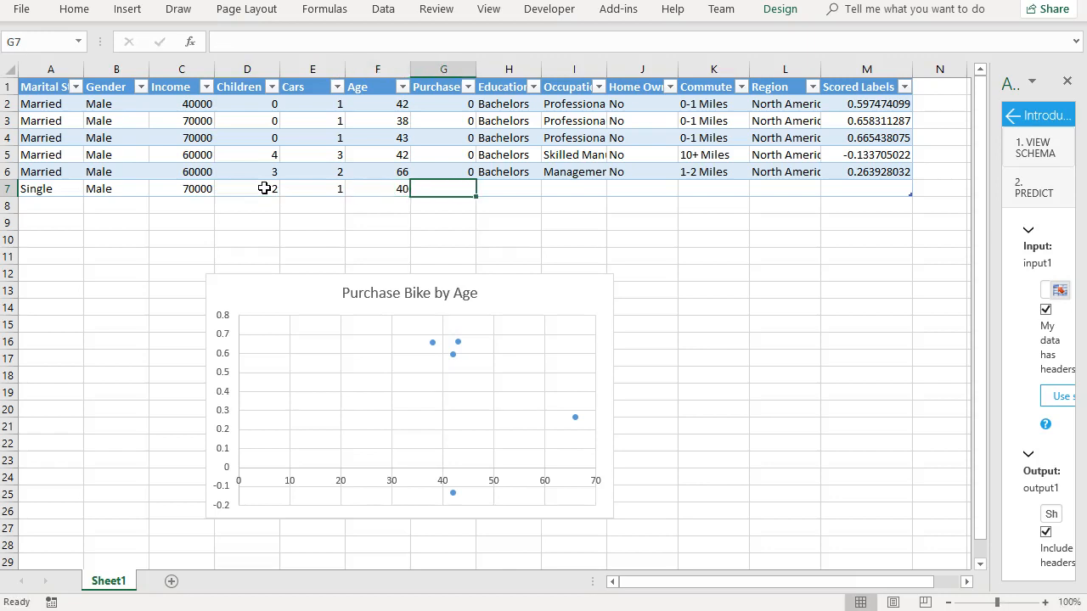
Step: Complete row 7 with purchase 0, education Graduate, occupation Skilled Manual, home owner Yes, commute 0-1 Miles and region Pacific
type("0")
key("Tab")
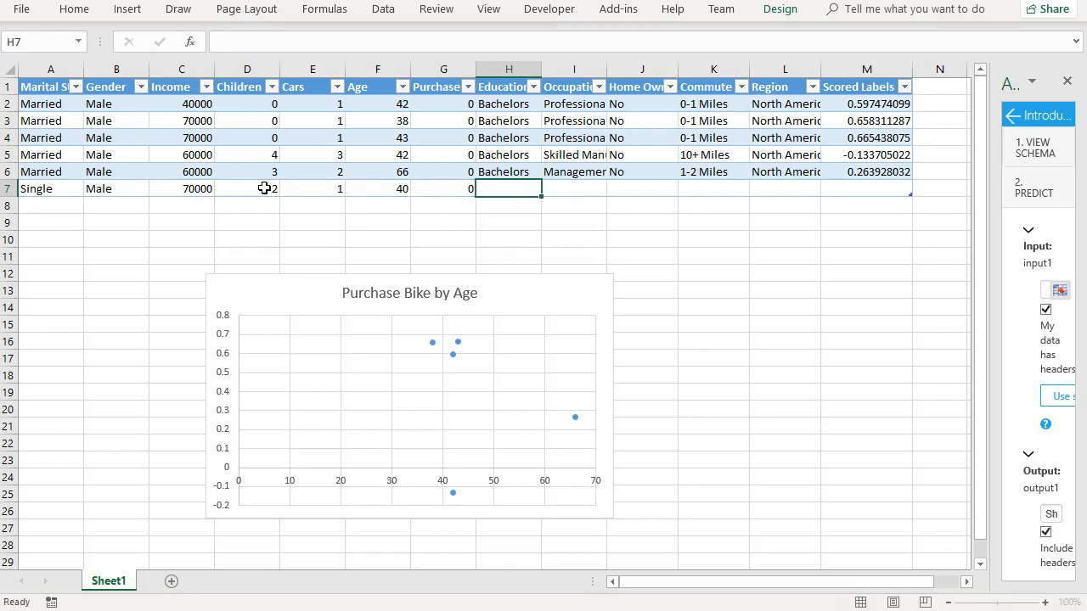
key("BackSpace")
key("Tab")
type("Skilled Manual")
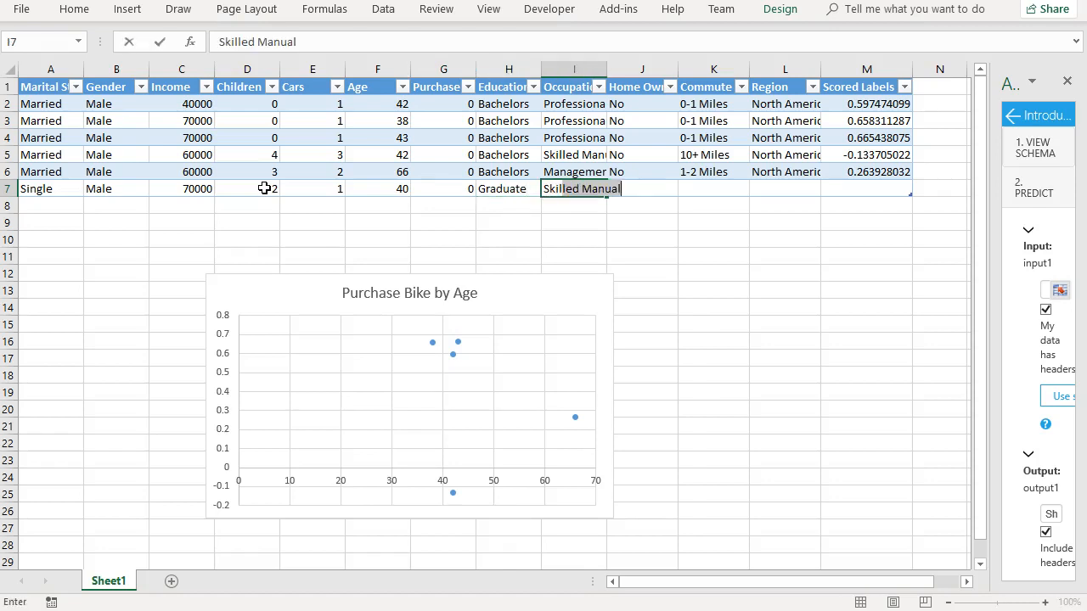
key("Tab")
type("Yes")
key("Tab")
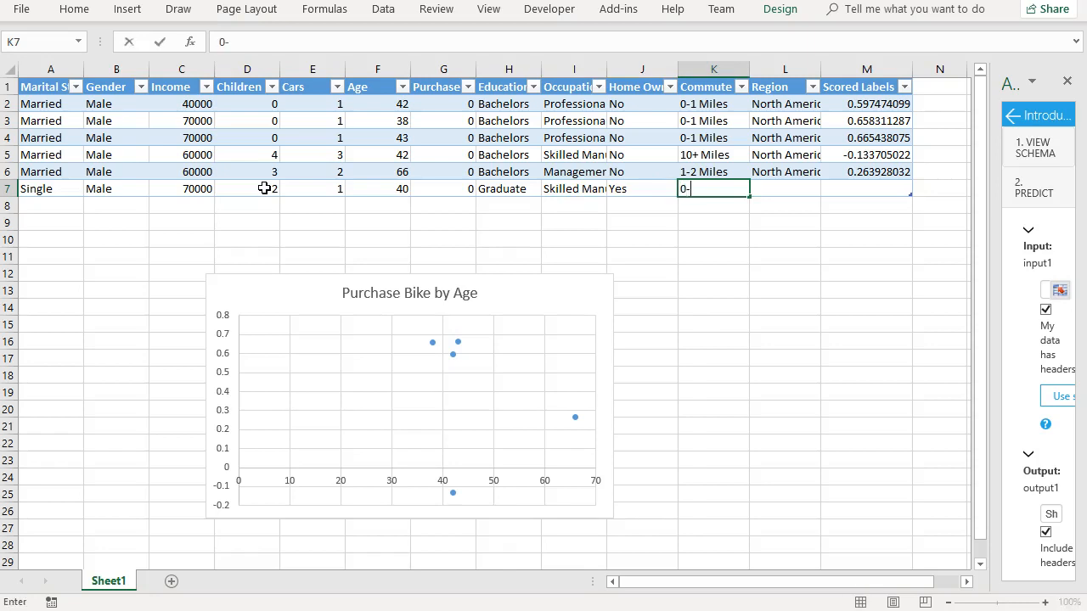
key("Tab")
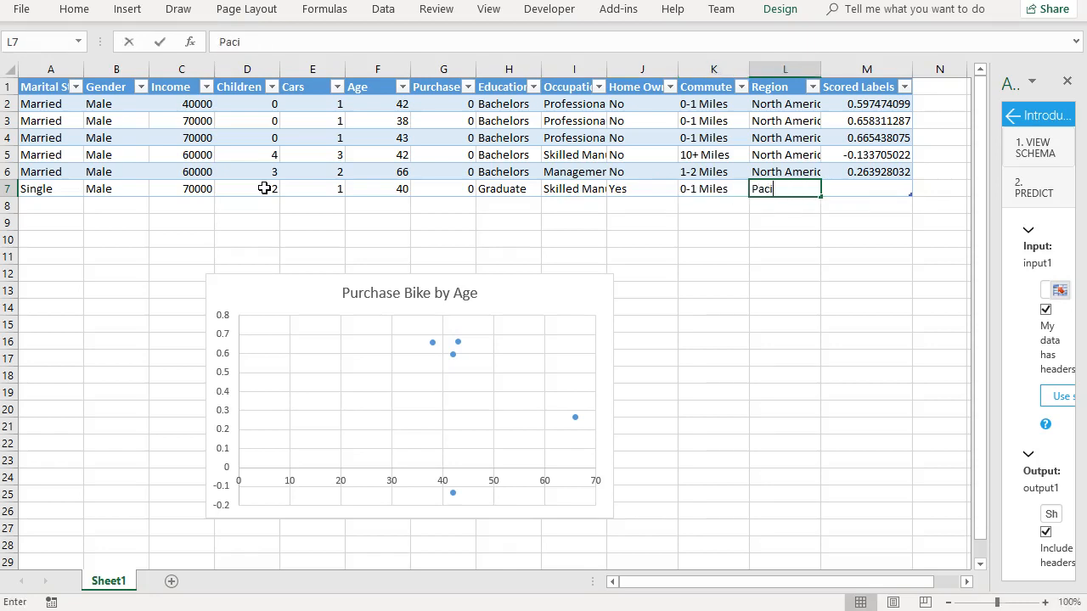
key("Tab")
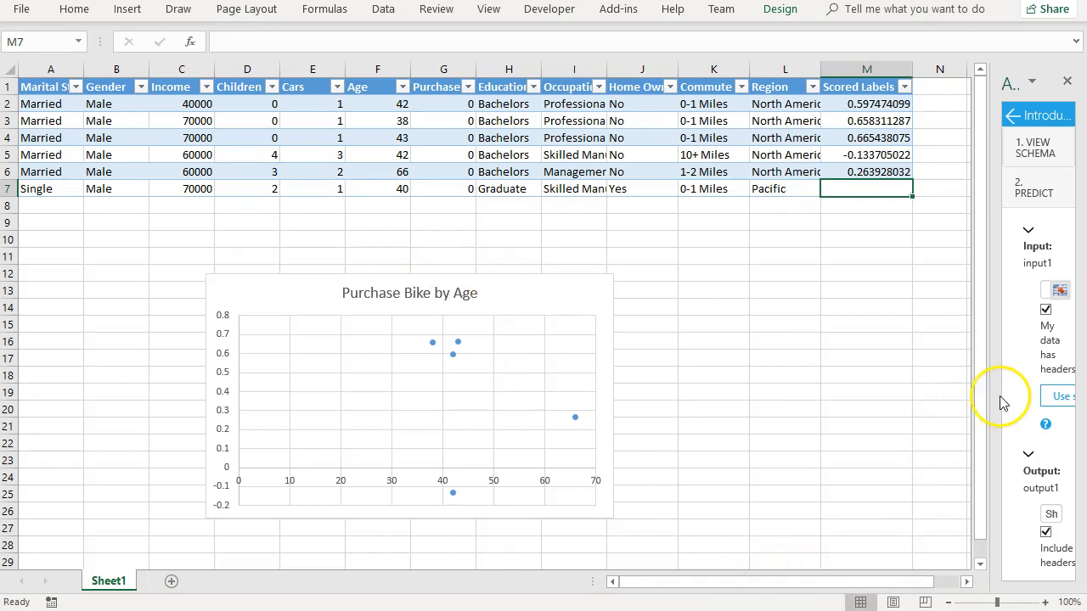
Step: Widen the Azure Machine Learning pane and run the prediction on Sheet1!A1:L7 with Auto-predict enabled
left_click_drag(989, 396, 860, 397)
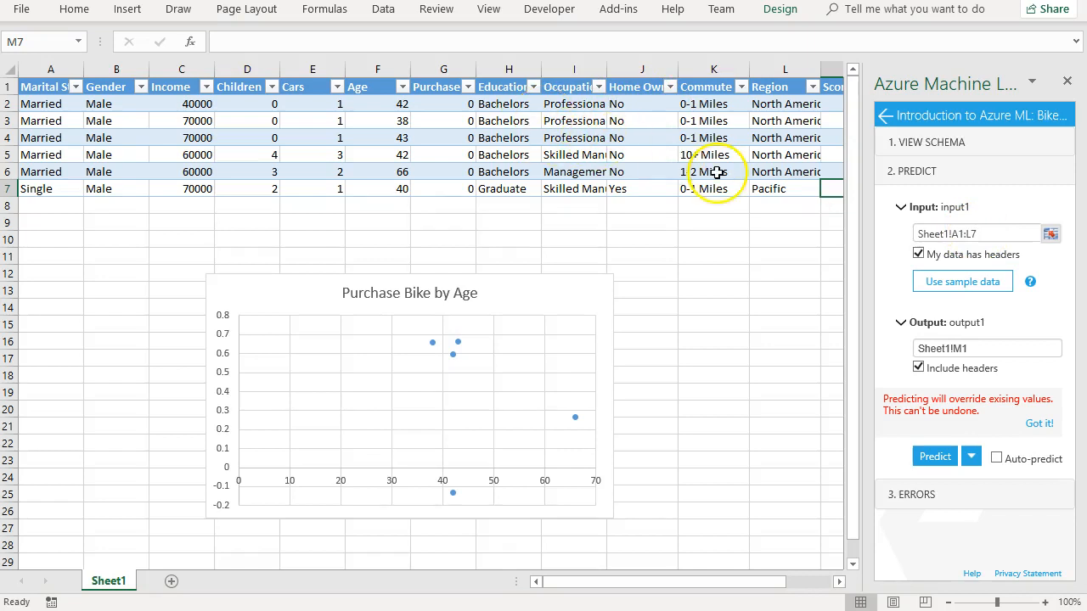
left_click(990, 232)
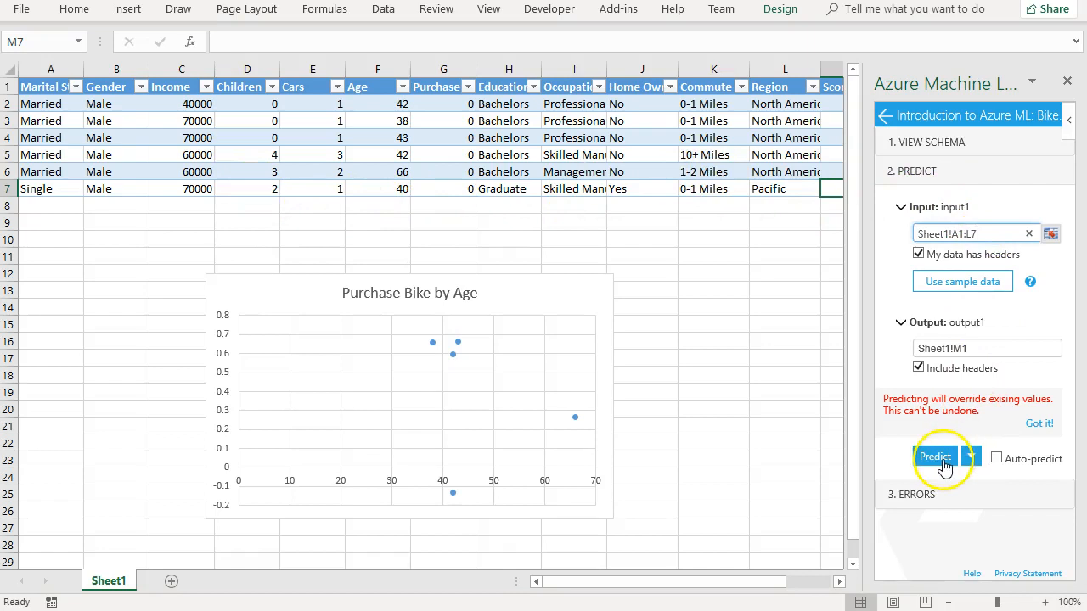
left_click(996, 458)
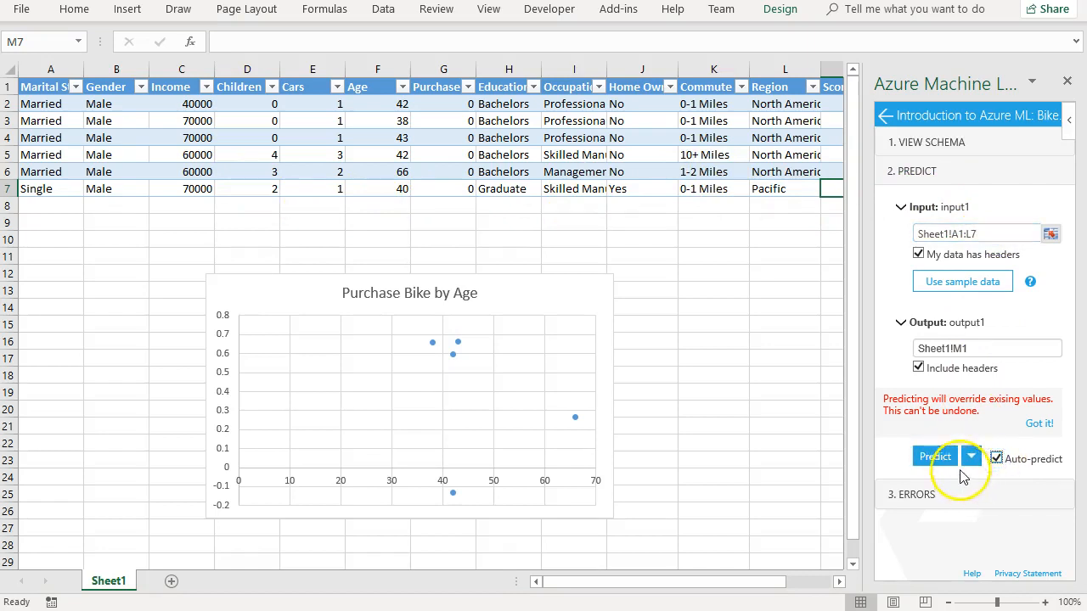
left_click(935, 457)
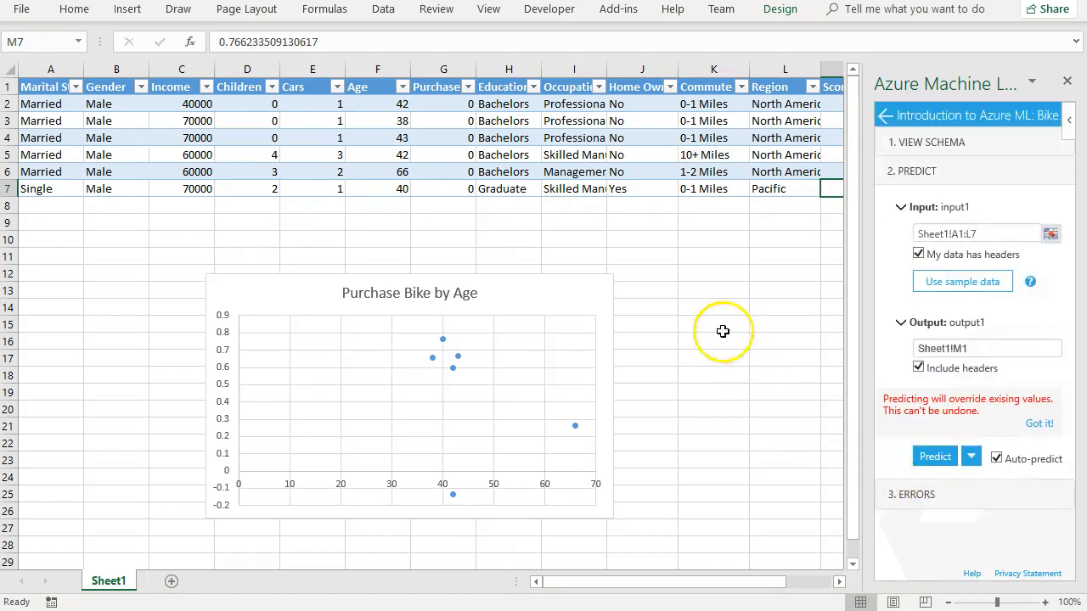
Step: Inspect the Scored Labels value in row 7 and its matching chart point for age 40
scroll(729, 248, "right", 5)
scroll(731, 247, "left", 3)
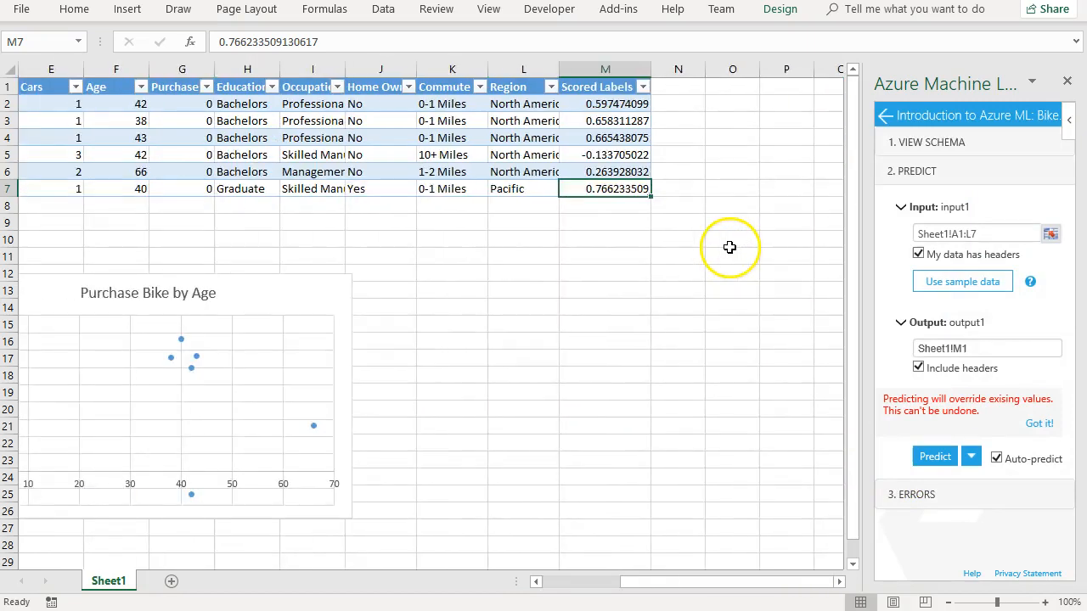
scroll(730, 247, "left", 1)
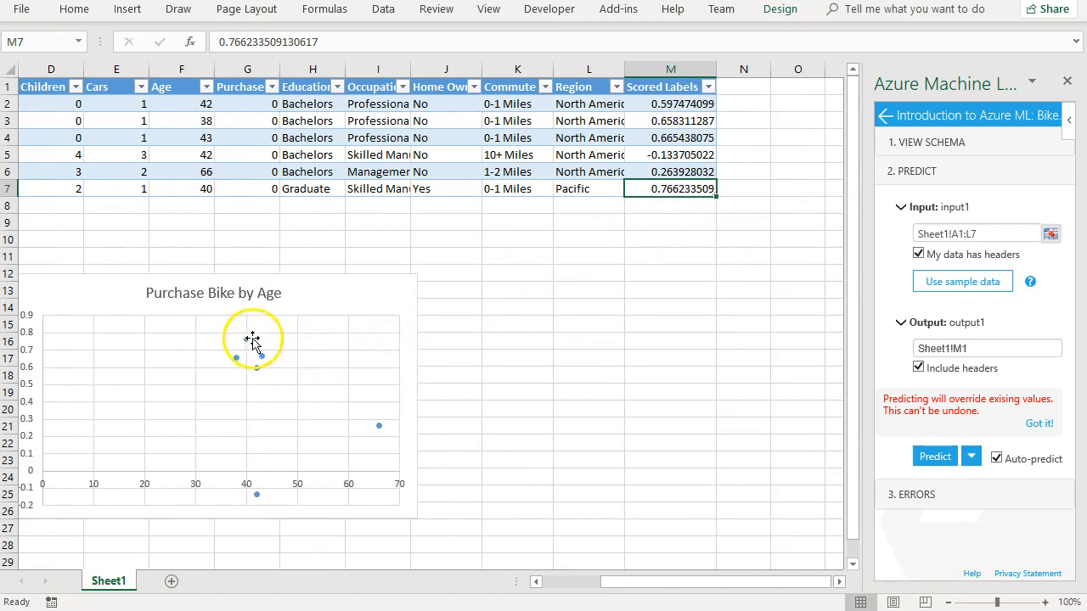
mouse_move(247, 344)
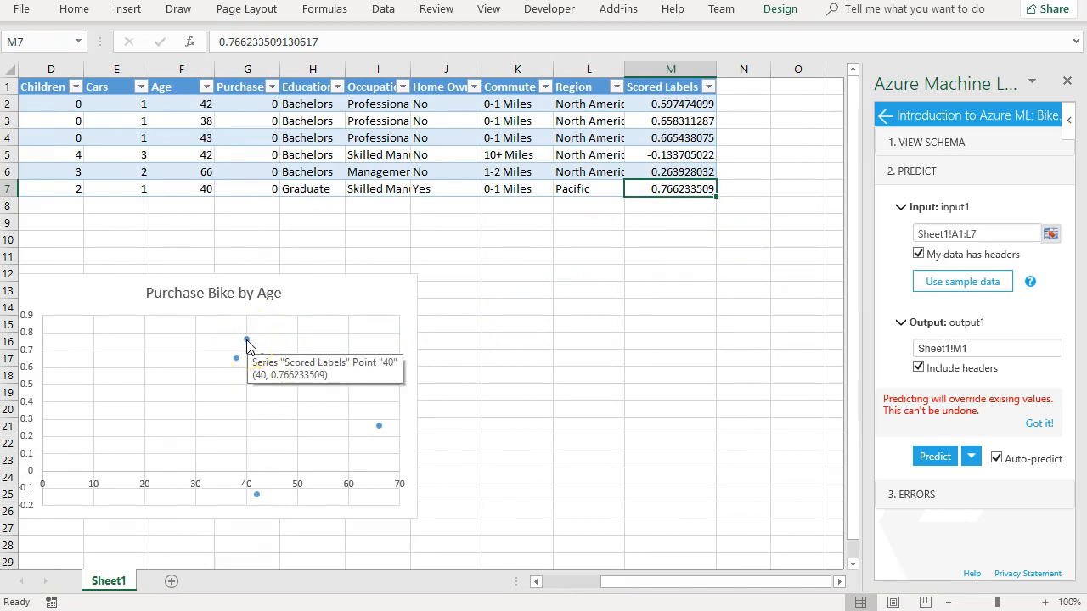
scroll(262, 323, "left", 3)
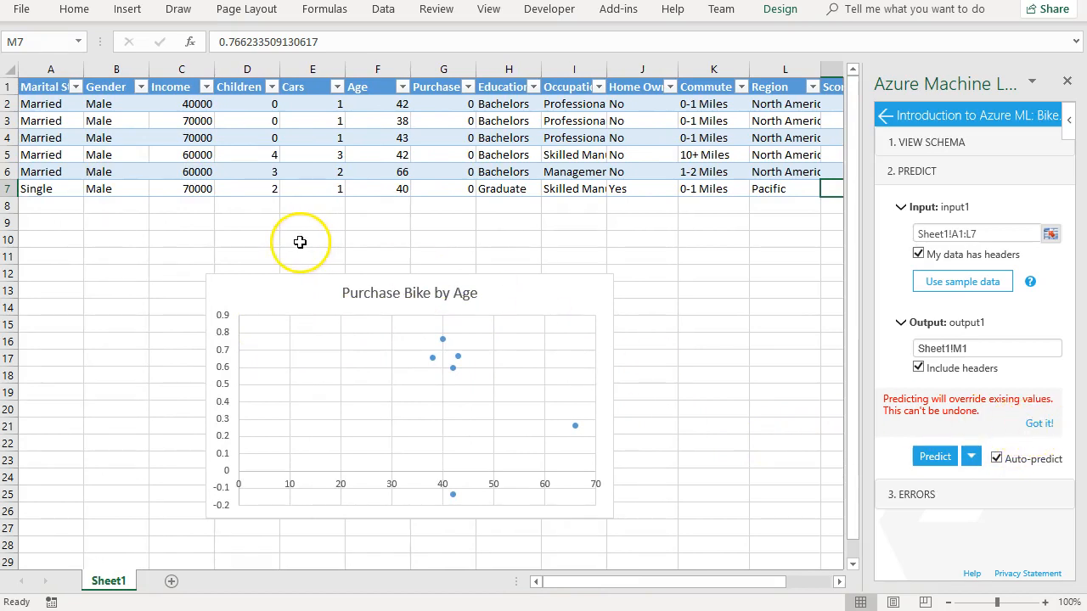
Step: Start a record in row 8 with marital status Single and gender Female
left_click(76, 205)
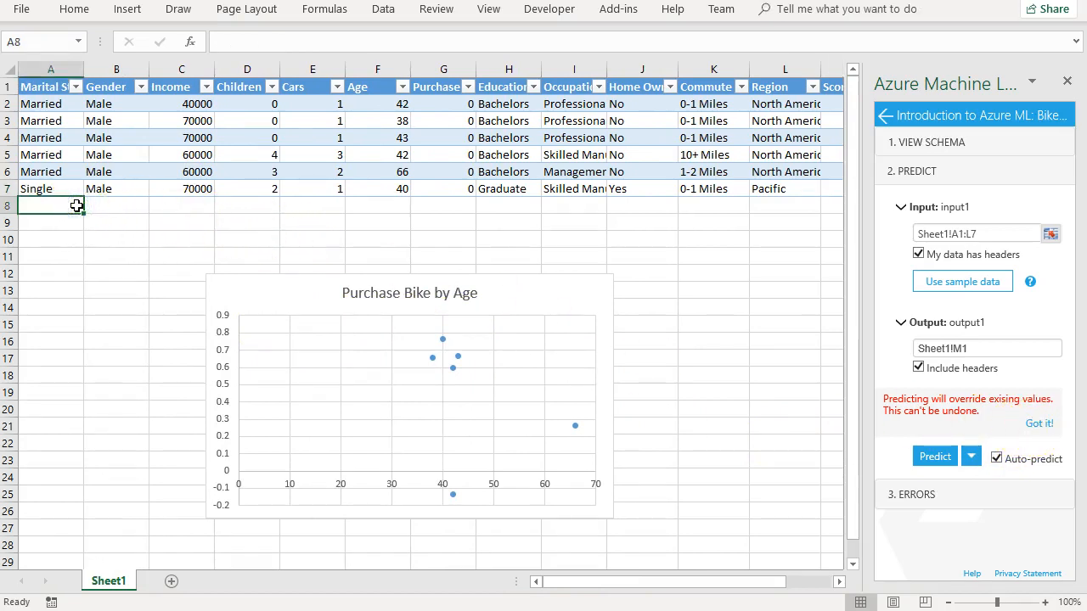
type("Single")
key("Tab")
type("F")
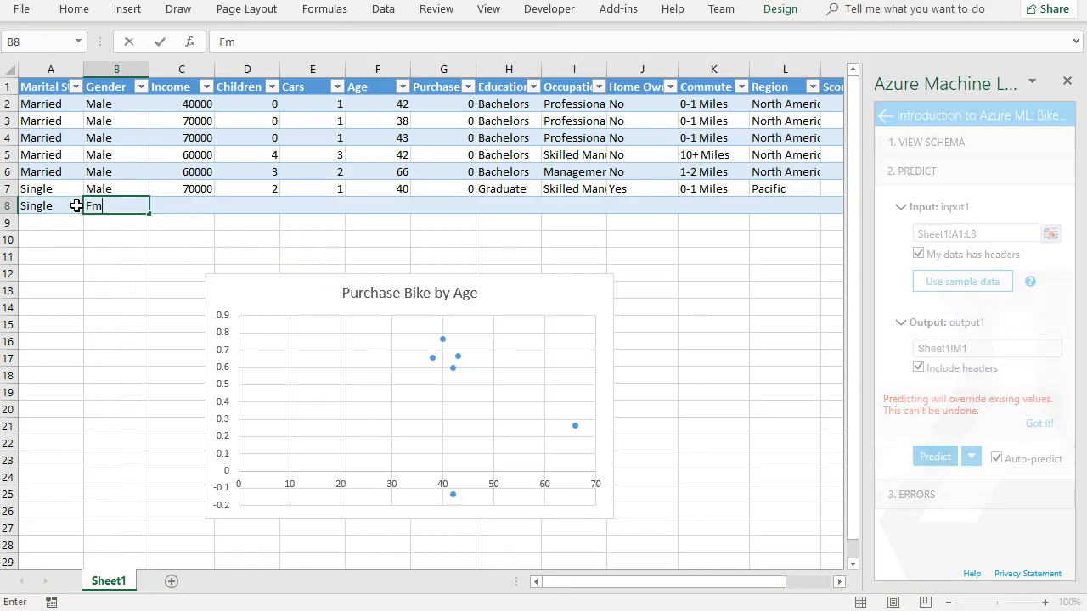
type("emal")
key("Tab")
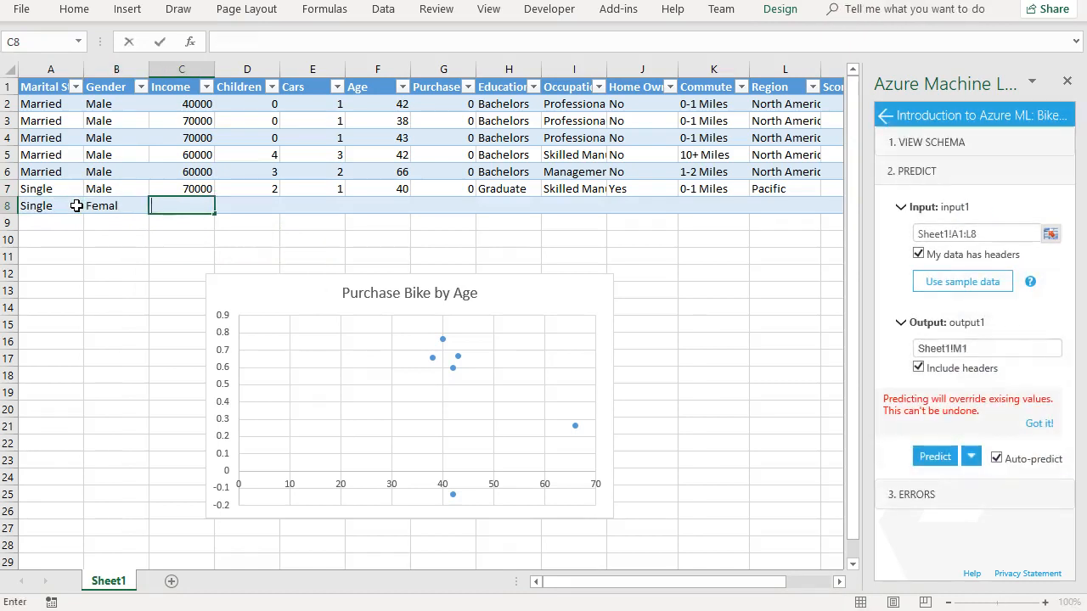
key("Return")
key("Up")
key("Right")
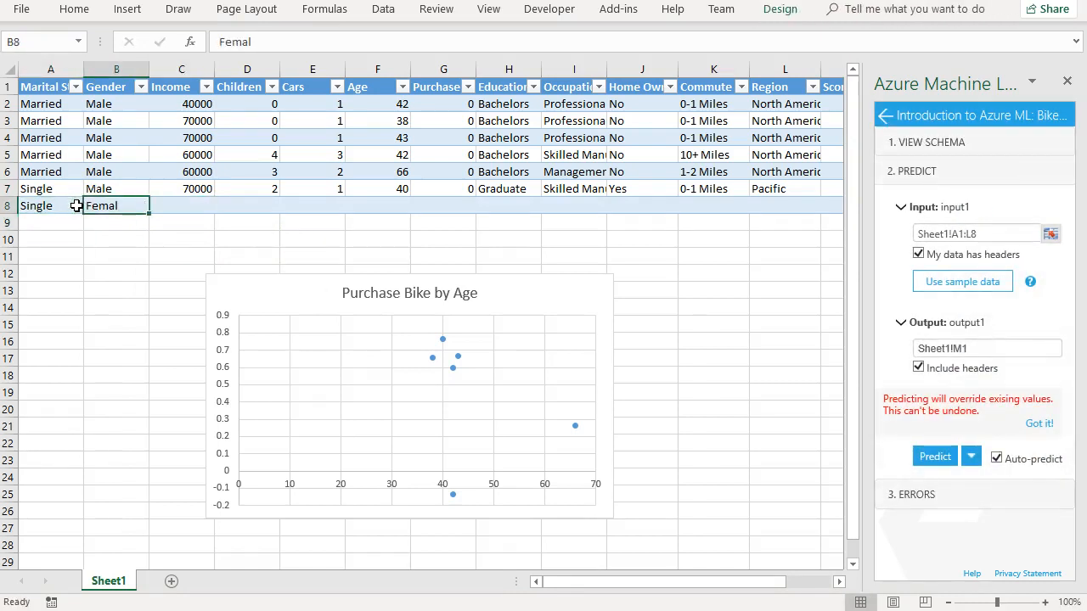
type("F")
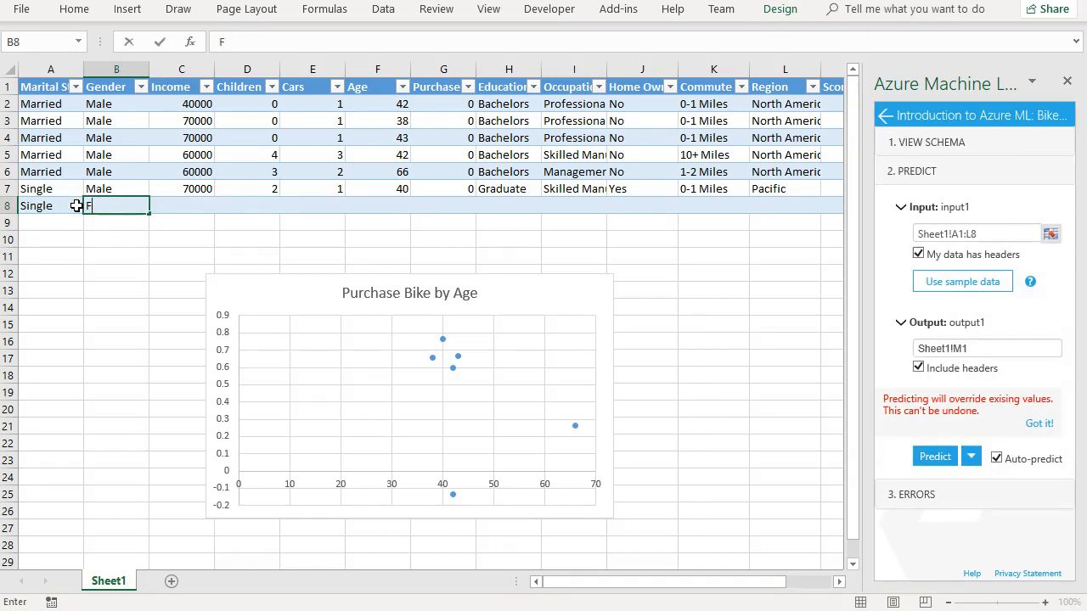
key("Tab")
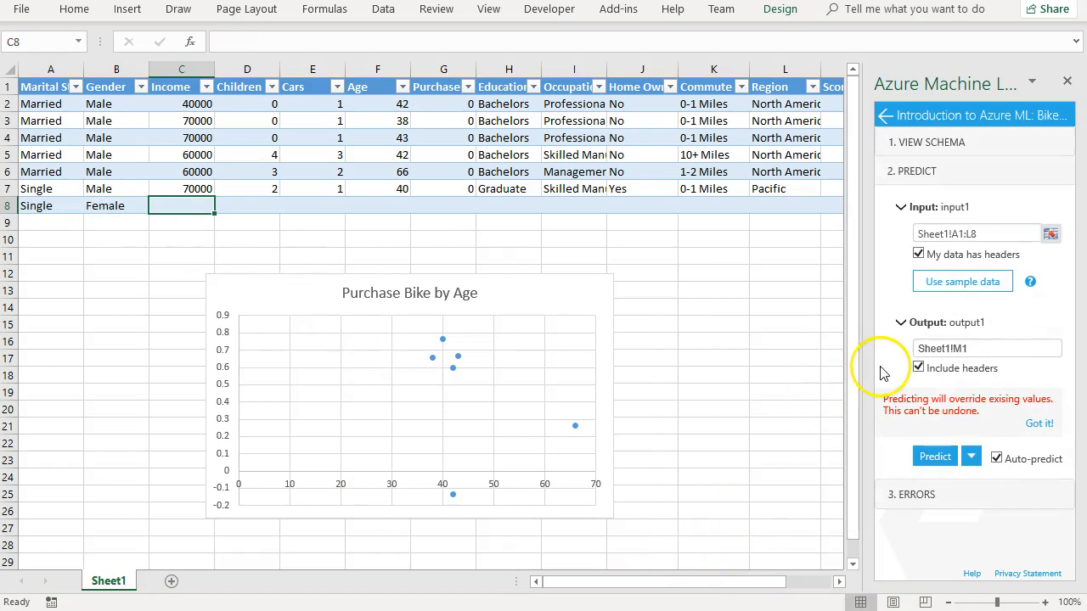
Step: Narrow the prediction pane to reveal Scored Labels and fill row 8 with income 80000, 1 child, 2 cars and age 34
left_click_drag(859, 365, 940, 371)
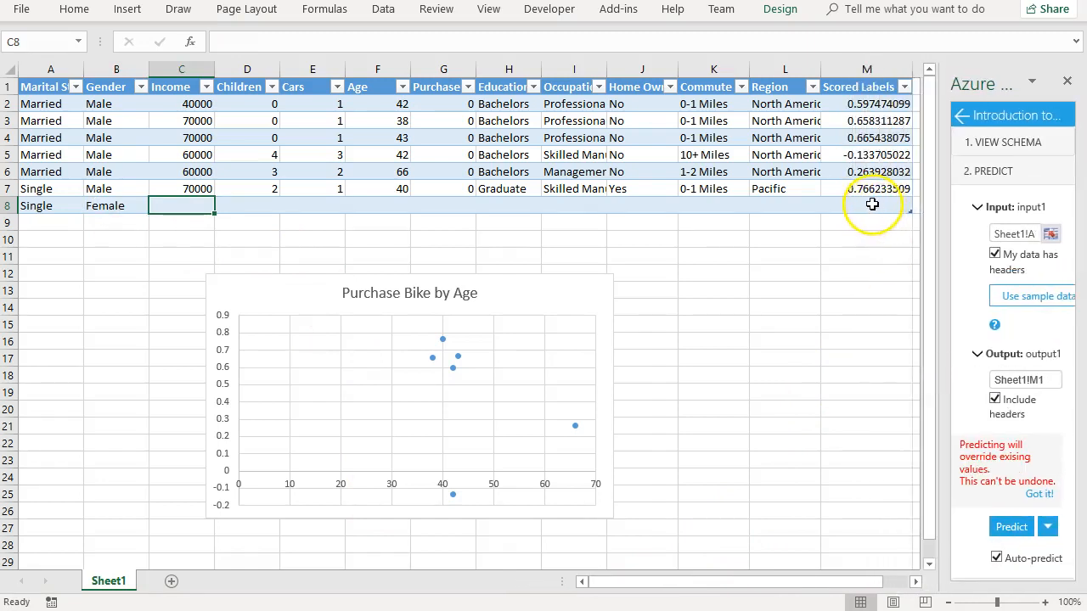
left_click(185, 208)
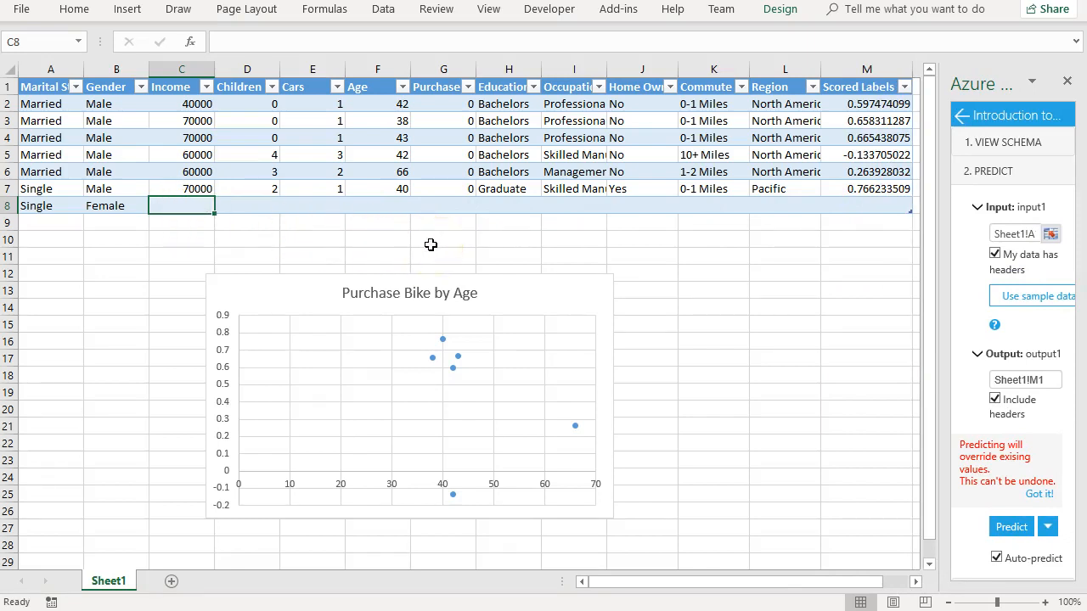
type("80000")
key("Tab")
type("1")
key("Tab")
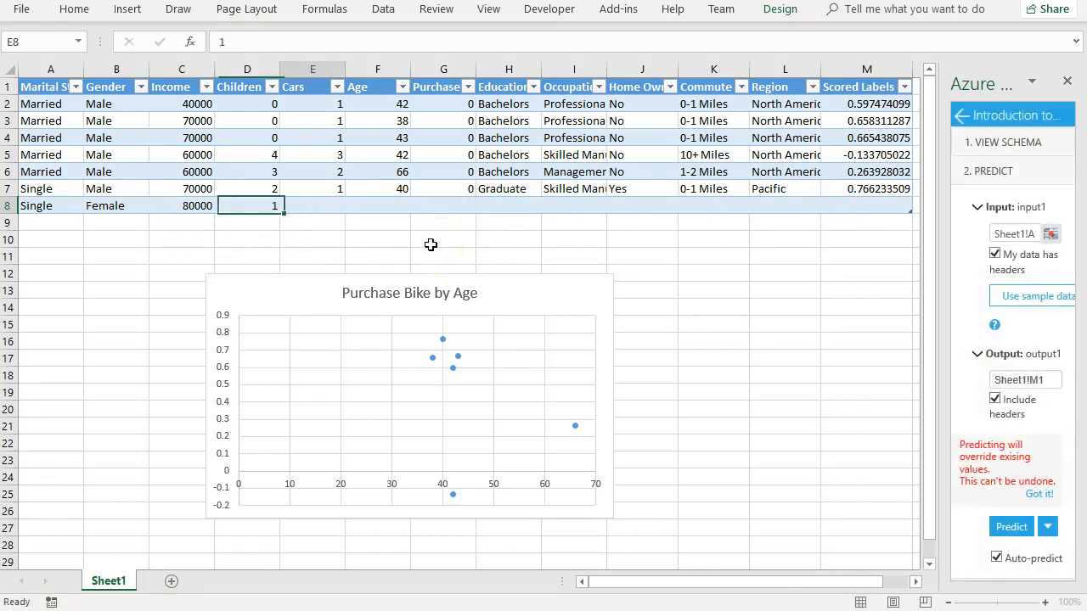
type("2")
key("Tab")
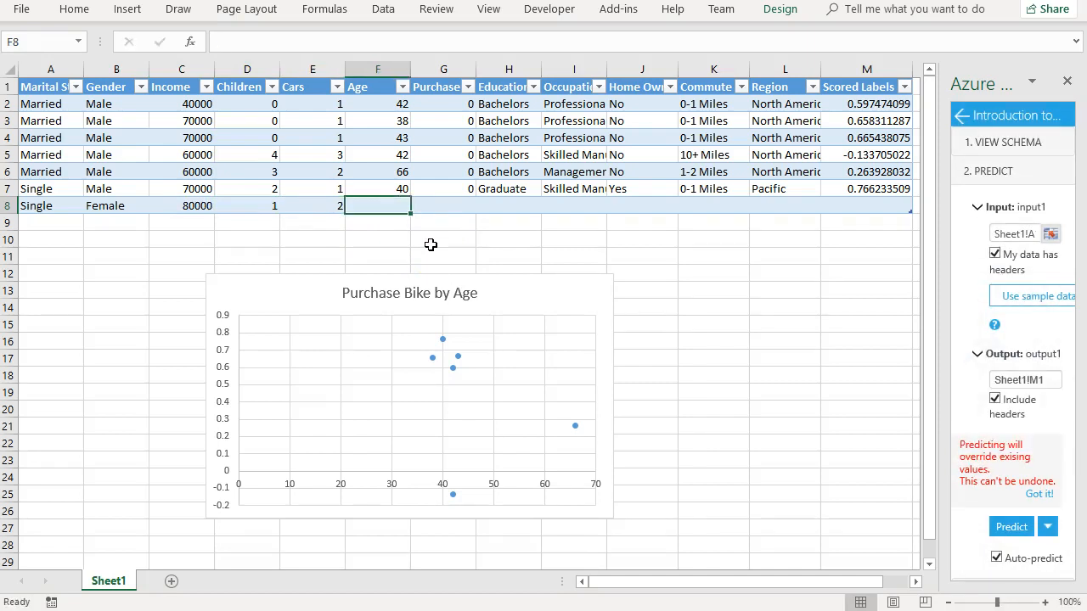
type("34")
key("Tab")
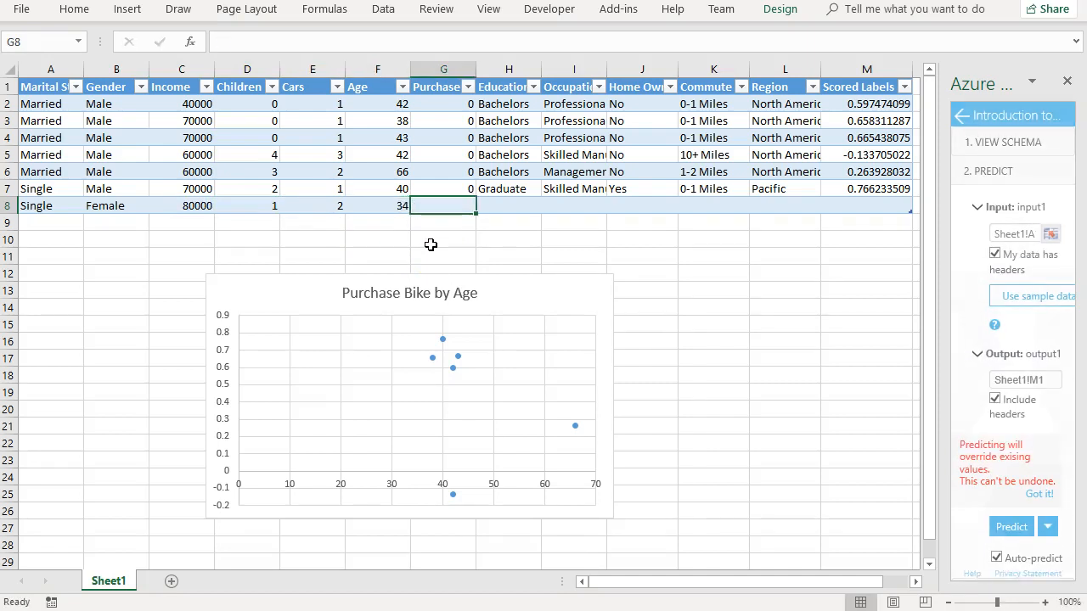
Step: Continue the row 8 record with purchase value 0, education Graduate and occupation Management
type("0")
key("Tab")
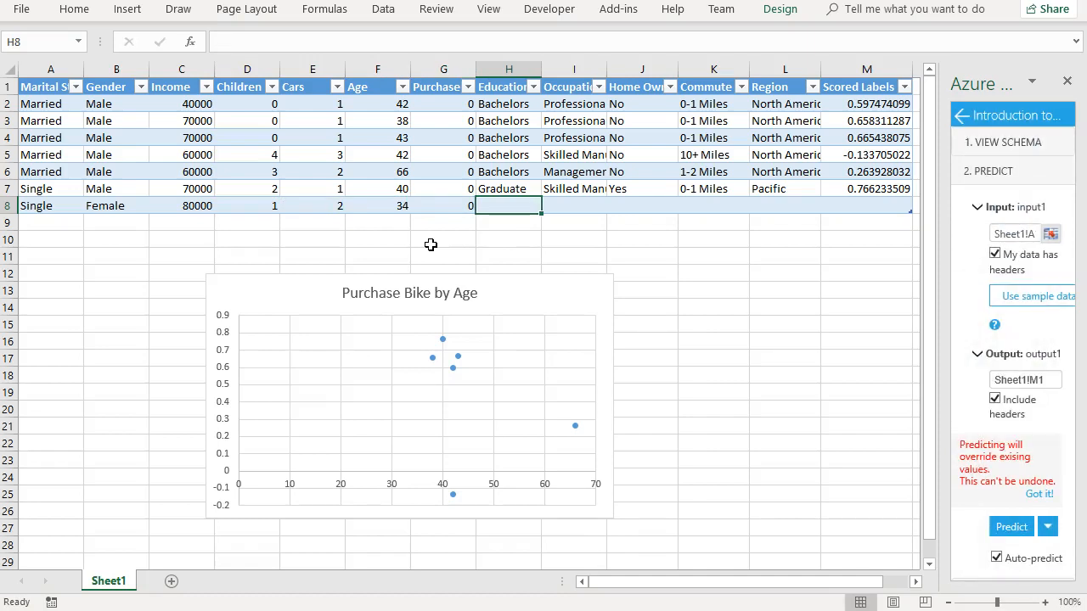
type("Graduate")
key("Tab")
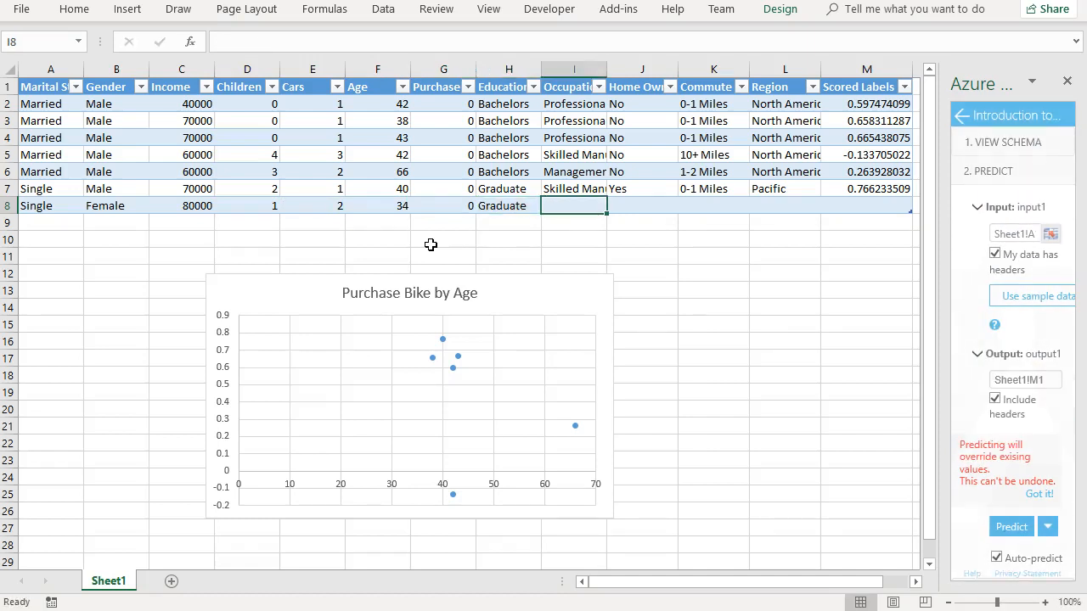
type("Management")
key("Tab")
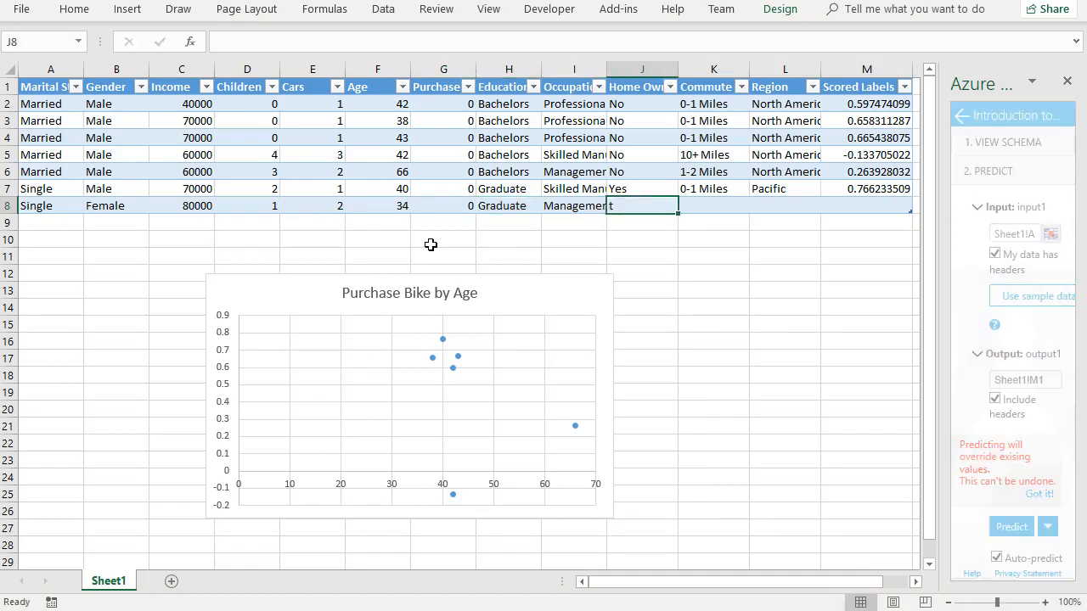
Step: Complete the row 8 record with home owner Yes, commute 1-2 Miles and region Pacific
type("Yes")
key("Tab")
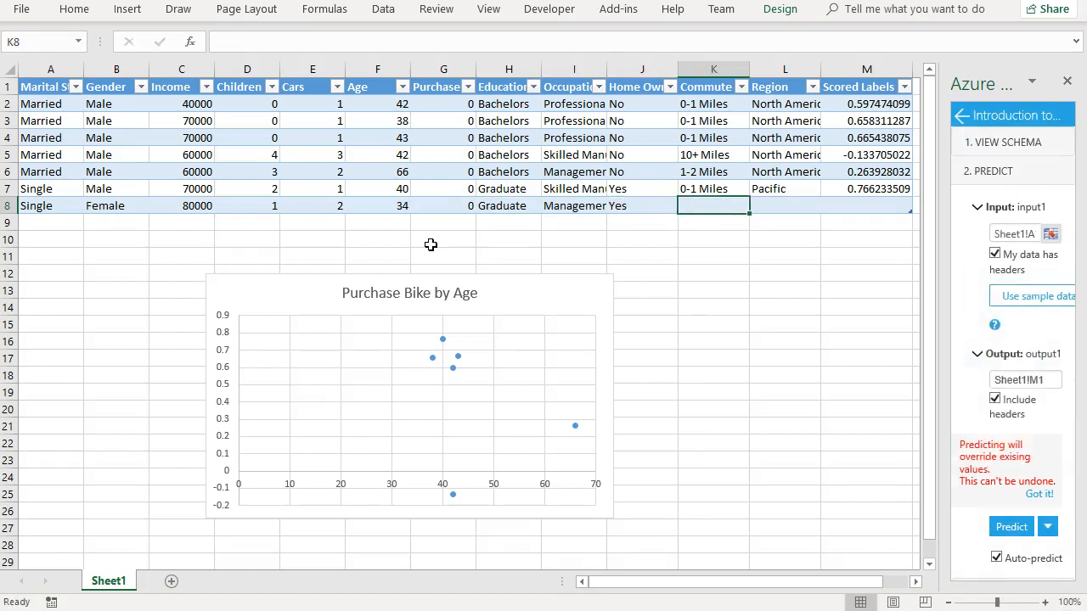
key("Tab")
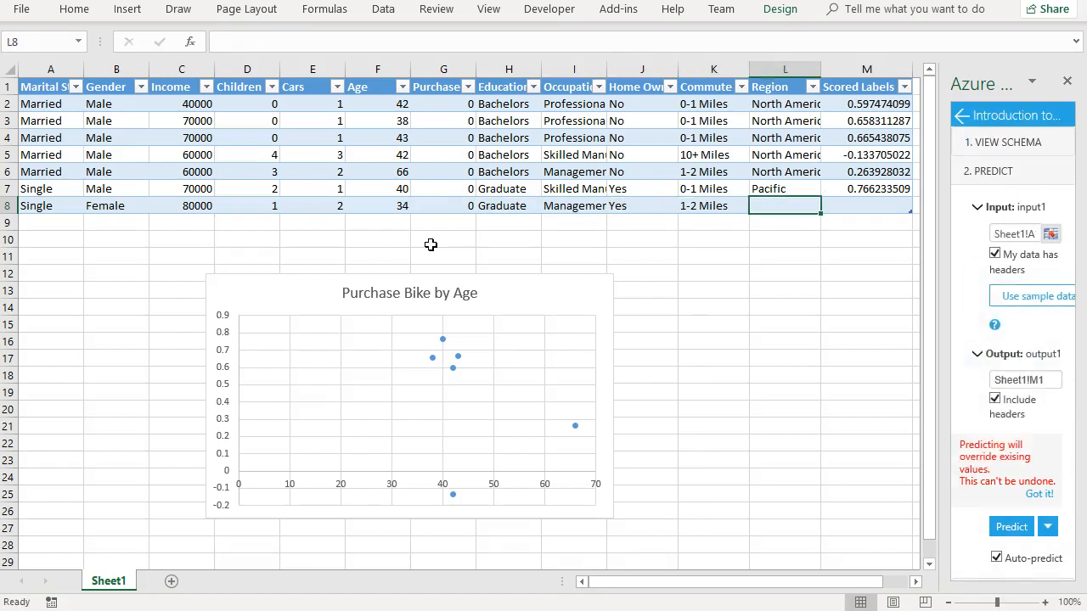
type("Pacific")
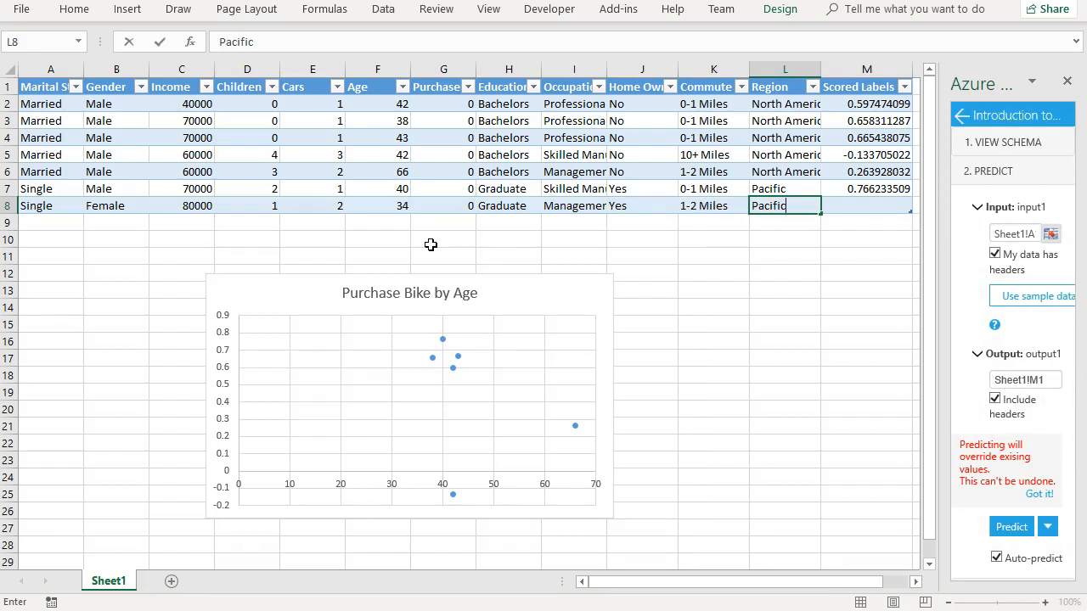
key("Tab")
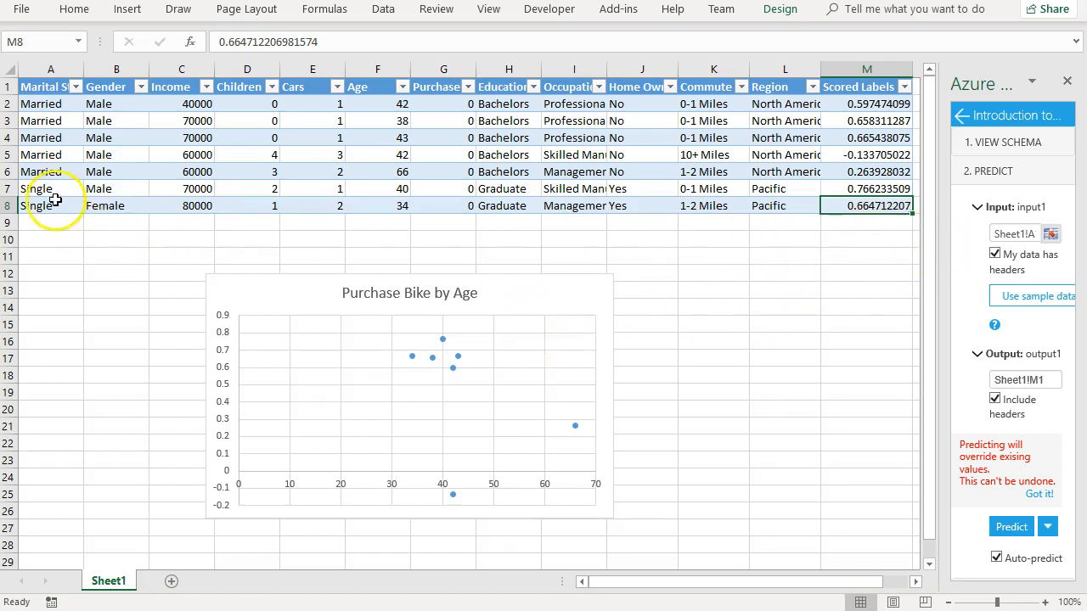
Step: Inspect the input values of the row 8 record and its Scored Labels prediction
left_click_drag(50, 205, 802, 208)
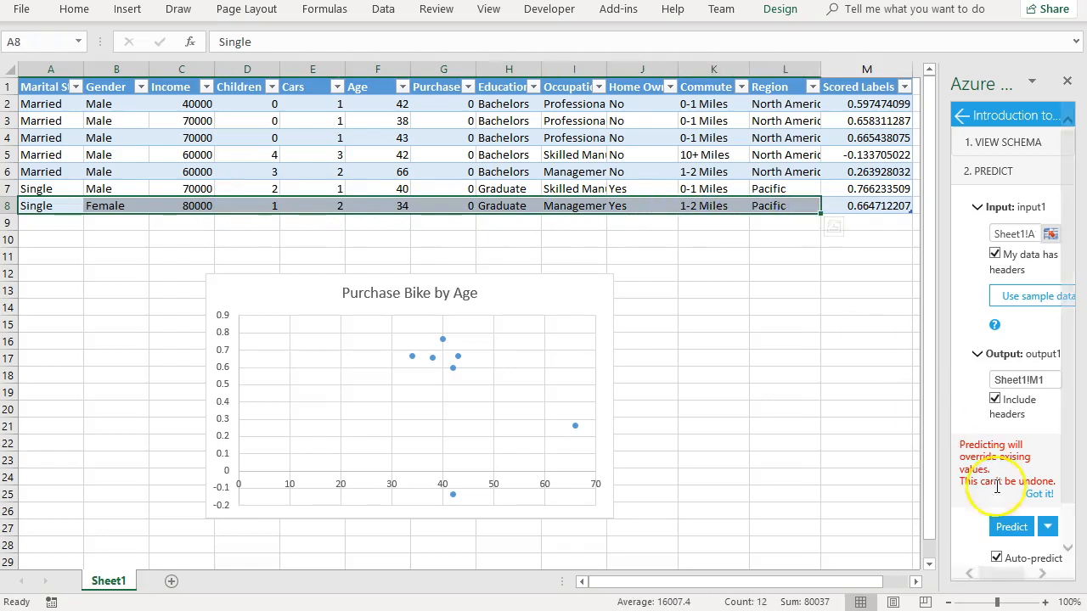
left_click(887, 207)
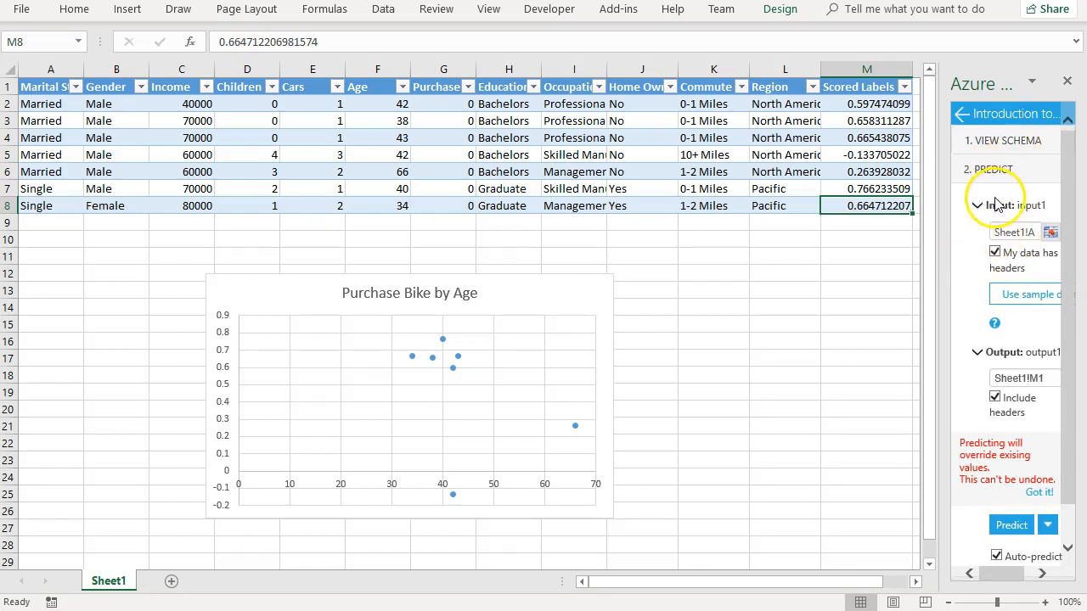
left_click(123, 9)
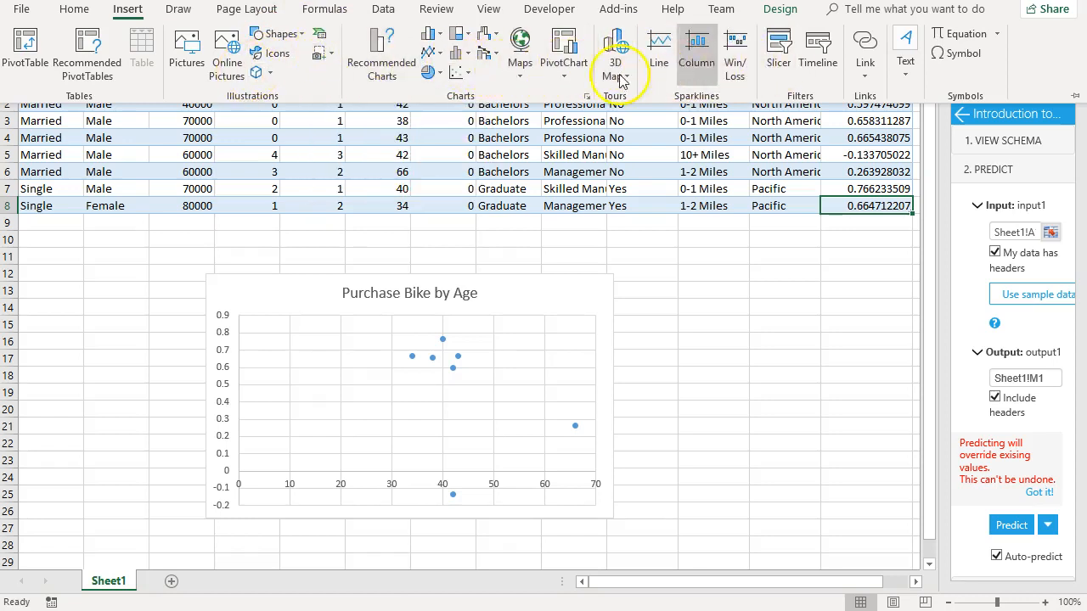
left_click(128, 9)
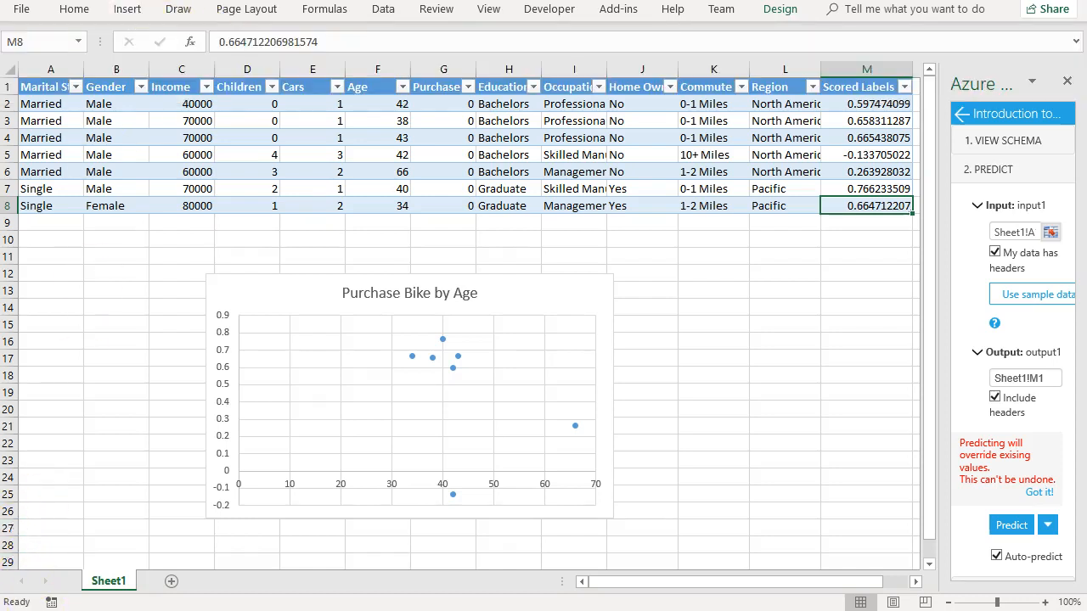
left_click(128, 10)
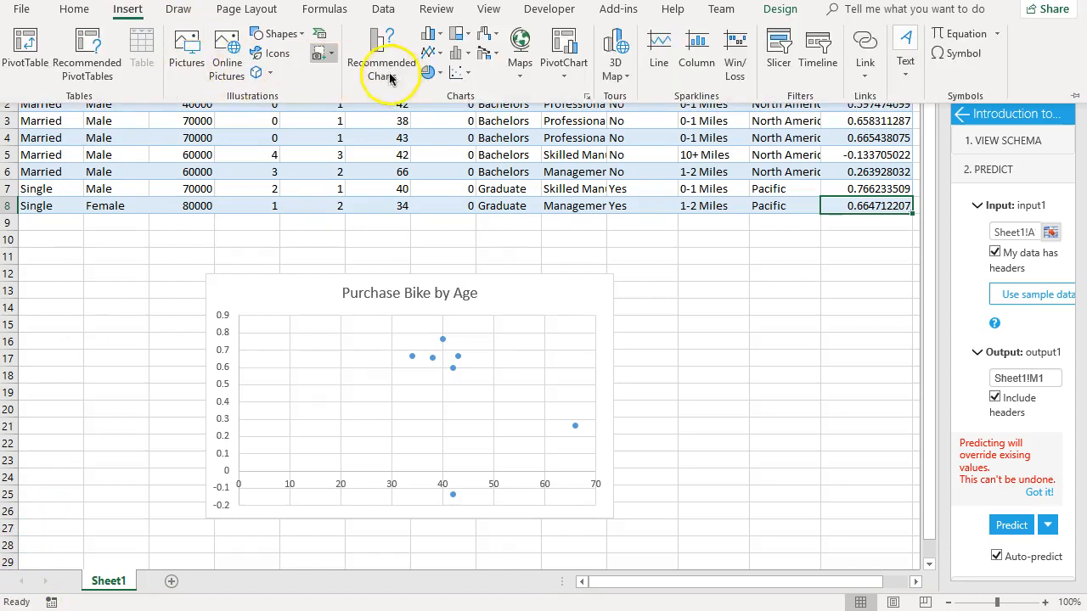
left_click(416, 241)
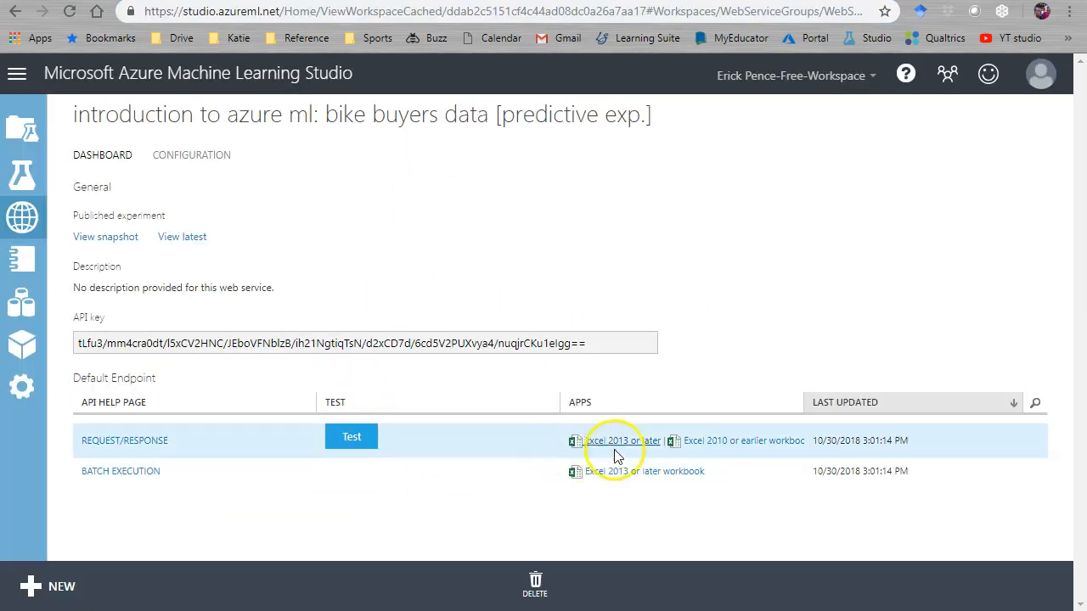
Step: In Azure Machine Learning Studio, open the Excel 2013 or later app link for the request/response endpoint
left_click(624, 442)
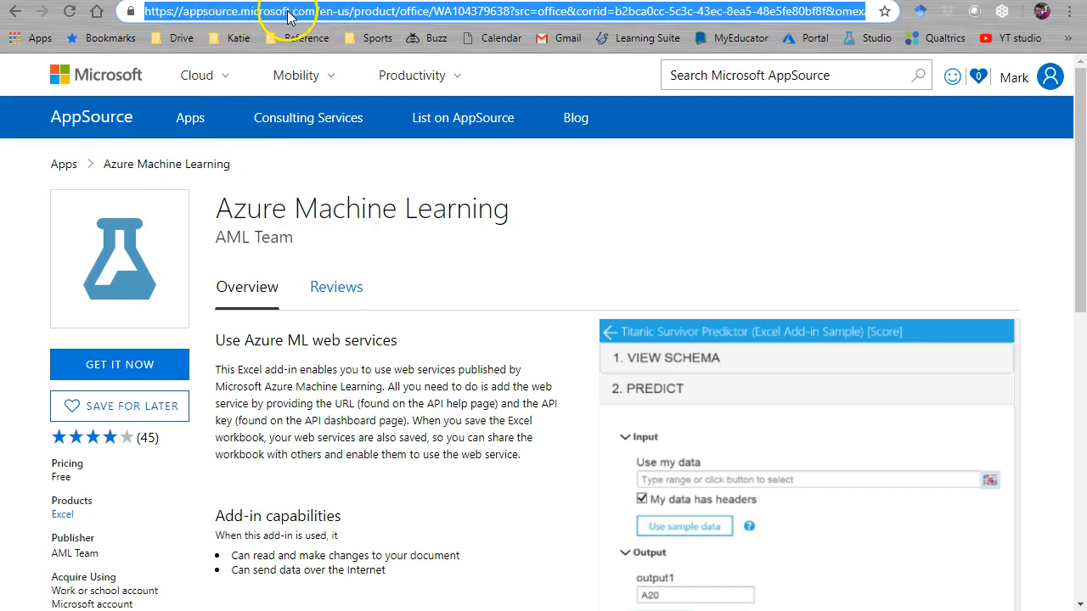
left_click(796, 10)
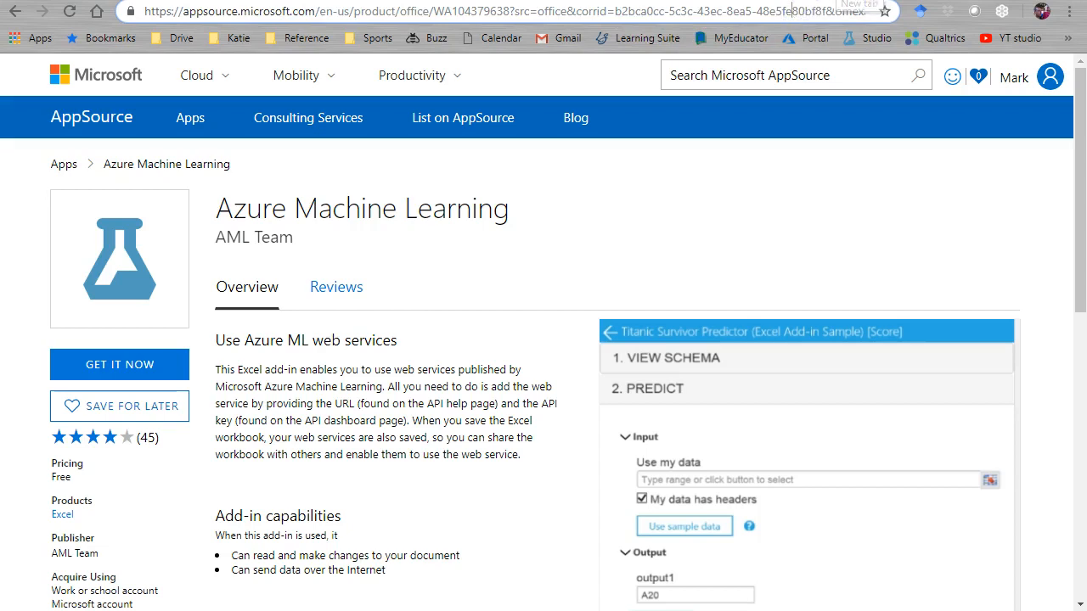
Step: Search Google in a new tab for "azure ml studio excel add-in" and look through the first two result pages
left_click(849, 1)
type("azure")
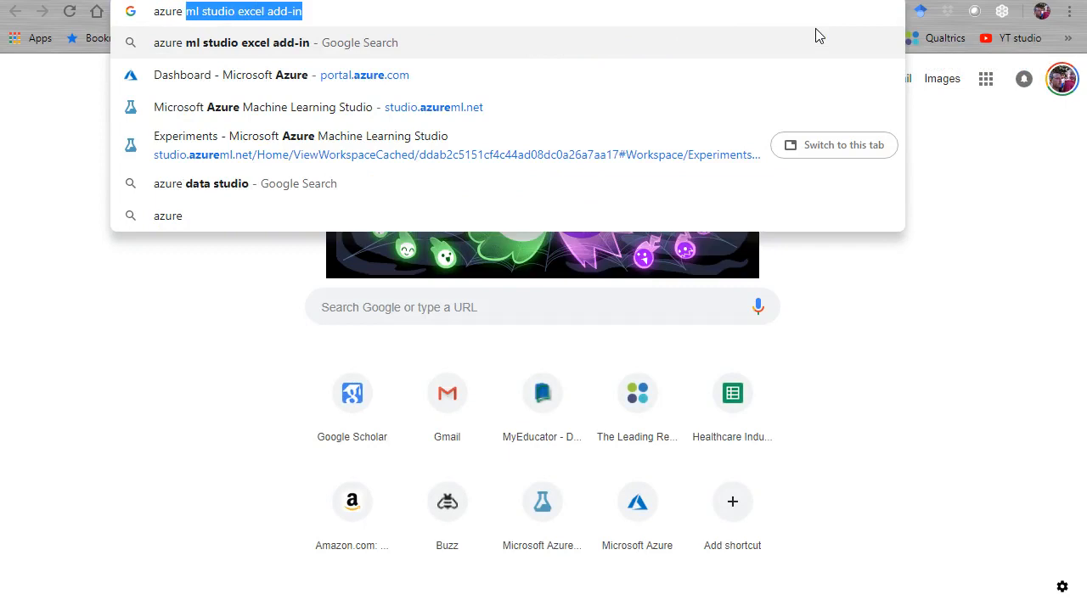
key("Return")
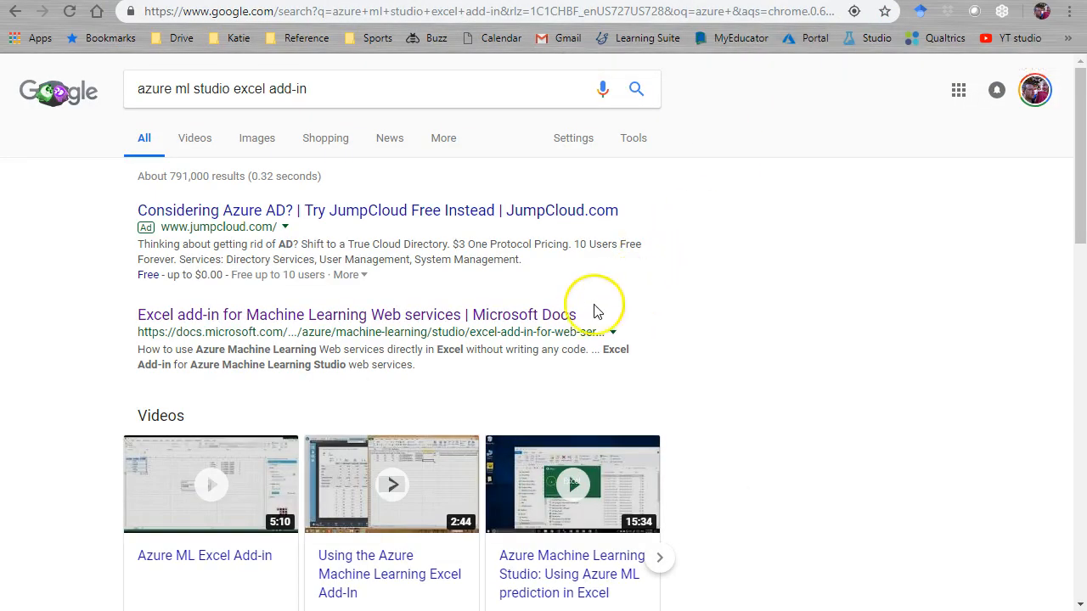
scroll(514, 311, "down", 5)
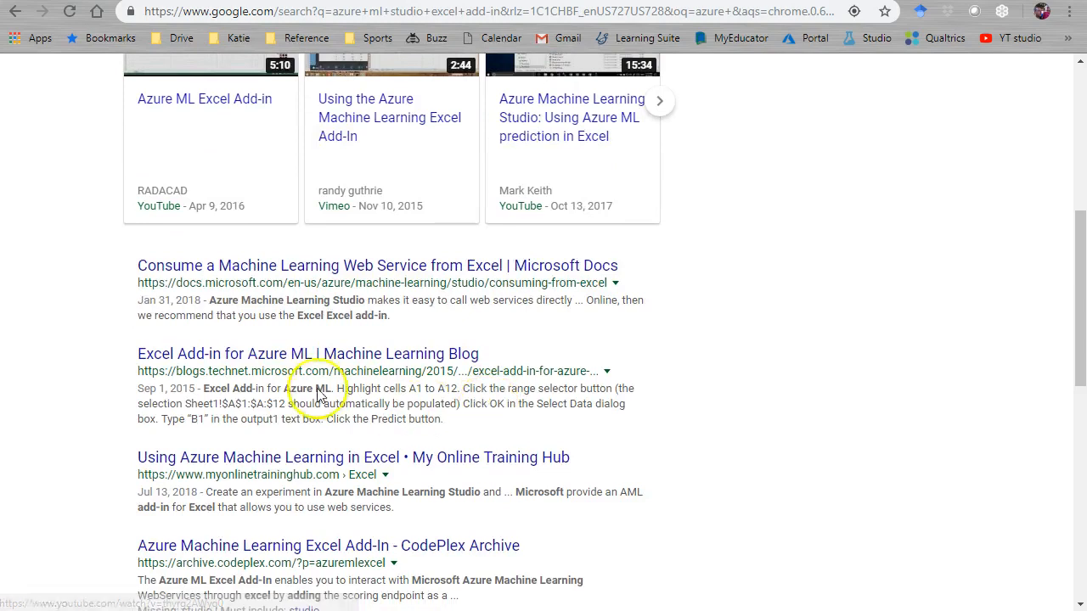
scroll(319, 395, "down", 5)
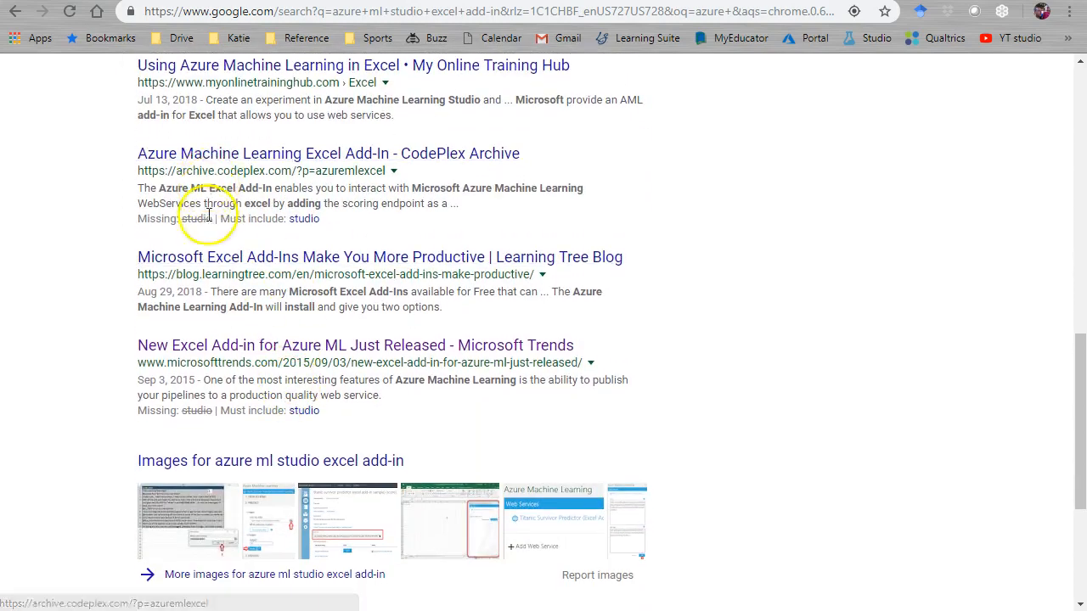
scroll(230, 303, "down", 3)
left_click(517, 524)
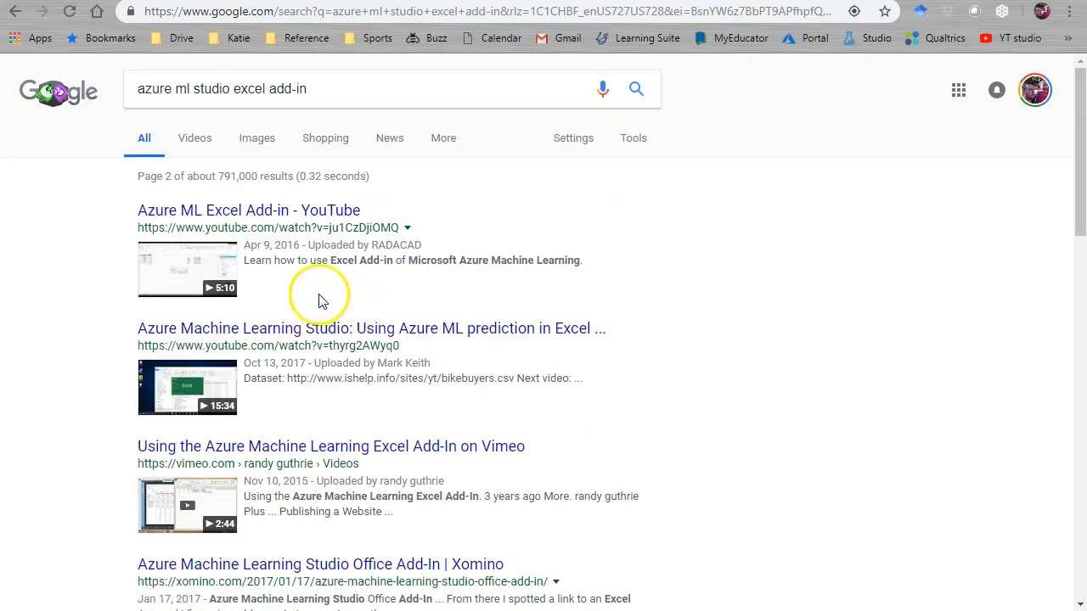
scroll(309, 348, "down", 2)
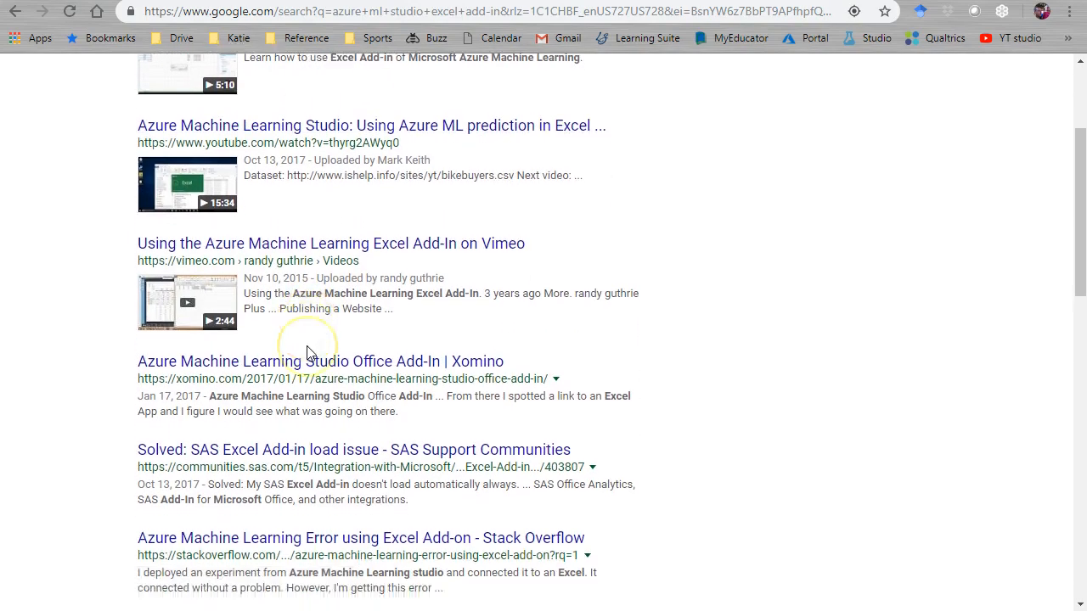
scroll(308, 353, "down", 4)
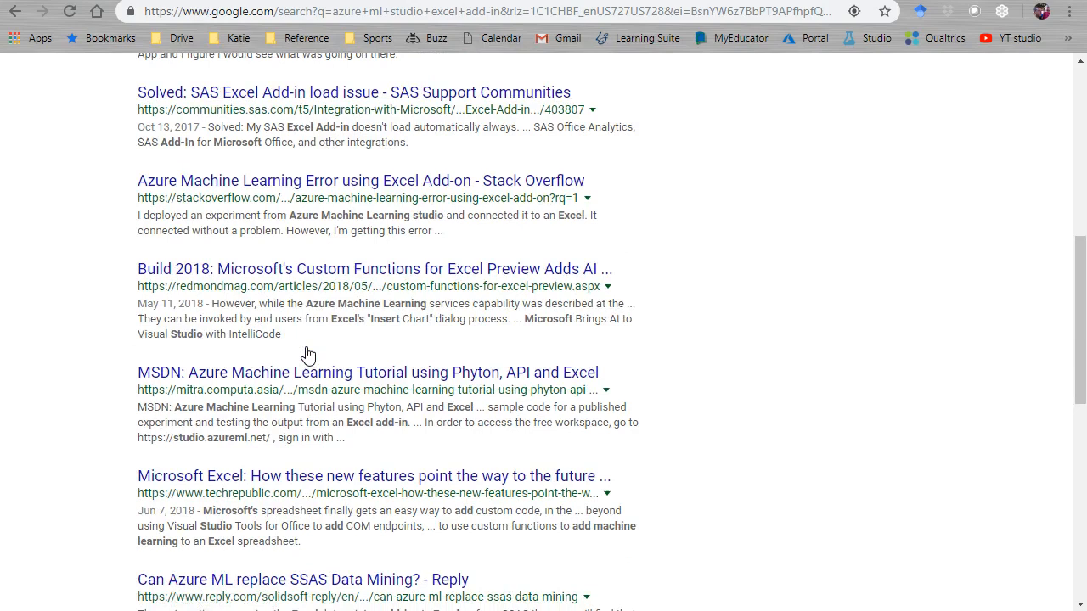
scroll(307, 341, "up", 7)
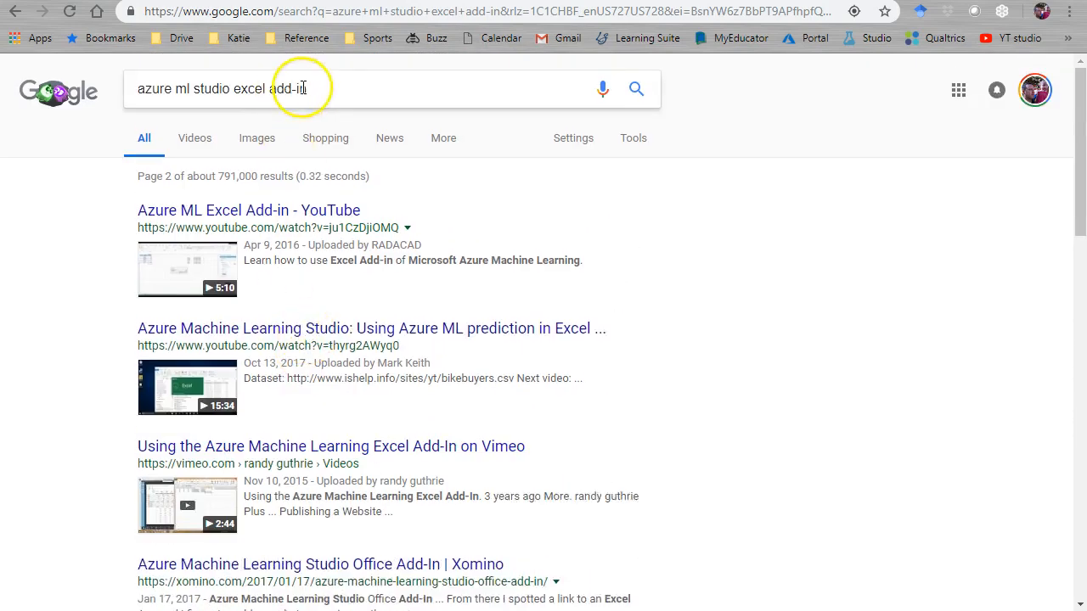
Step: Add "microsoft store" to the search and open the Azure Machine Learning result on Microsoft AppSource
left_click(348, 94)
type("m")
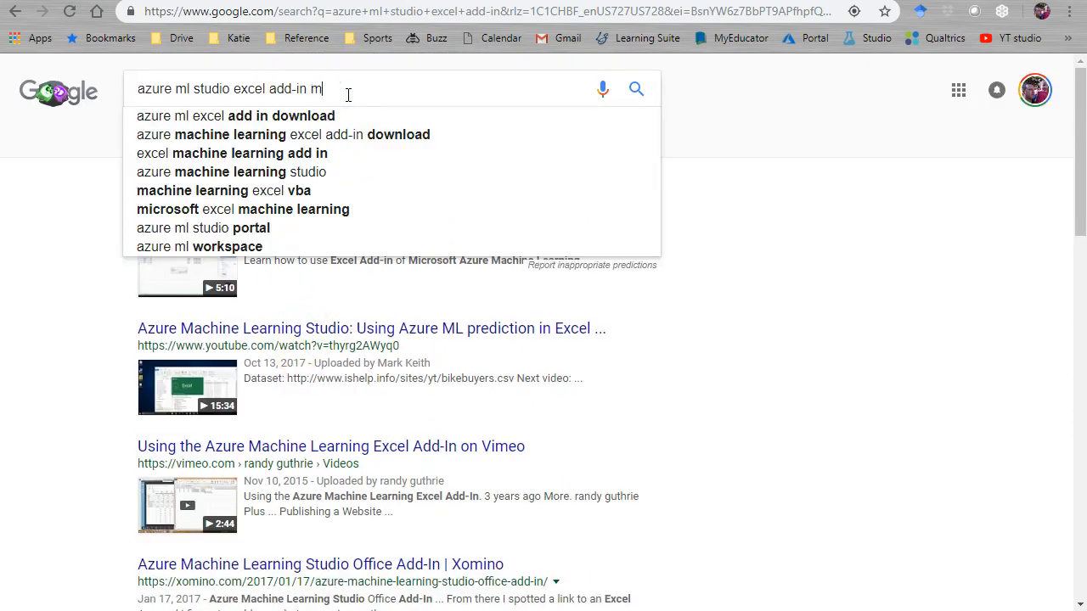
type("icrosoft store")
key("Return")
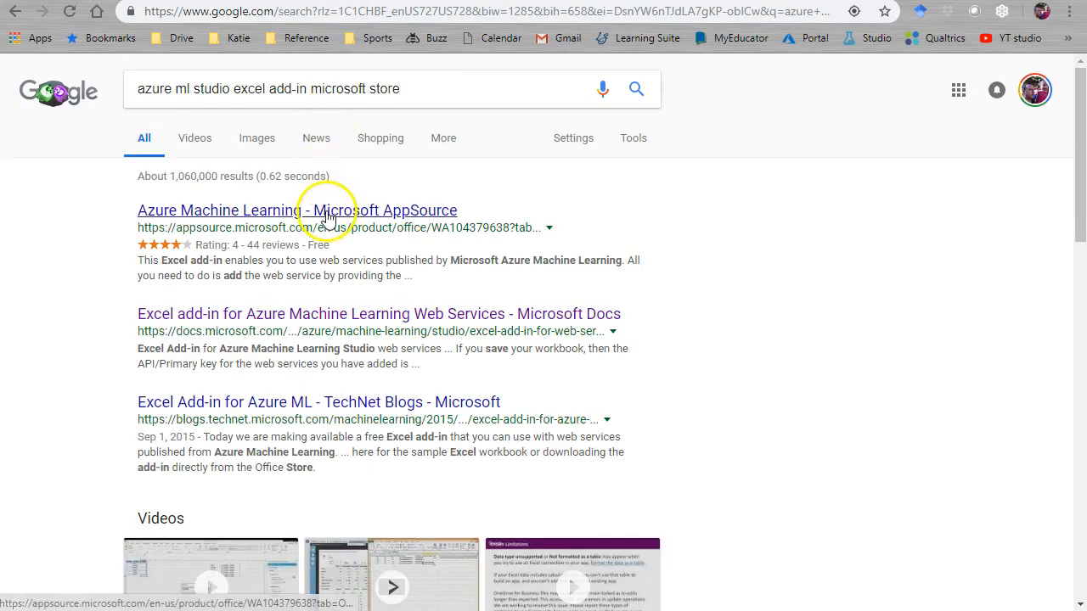
left_click(285, 214)
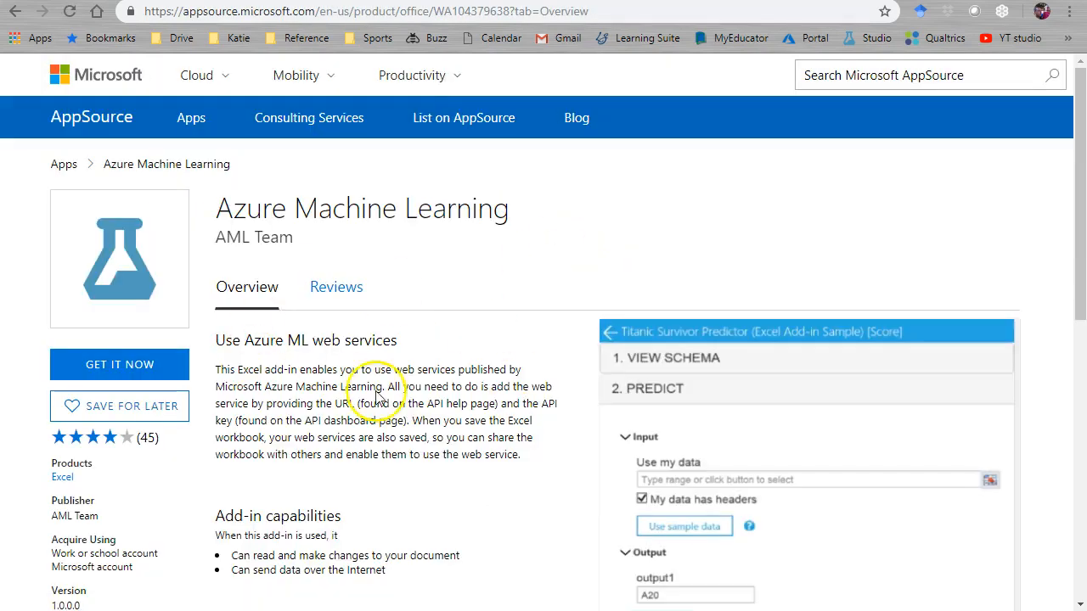
Step: Get the Azure Machine Learning add-in from AppSource, agreeing to the provider's terms, and open it in Excel
left_click(113, 372)
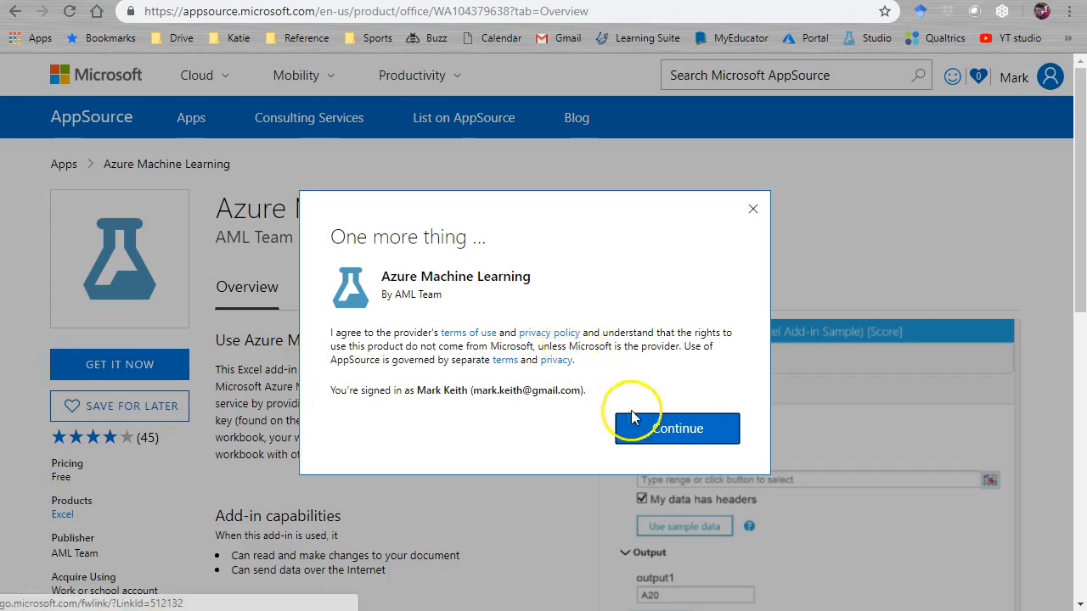
left_click(675, 430)
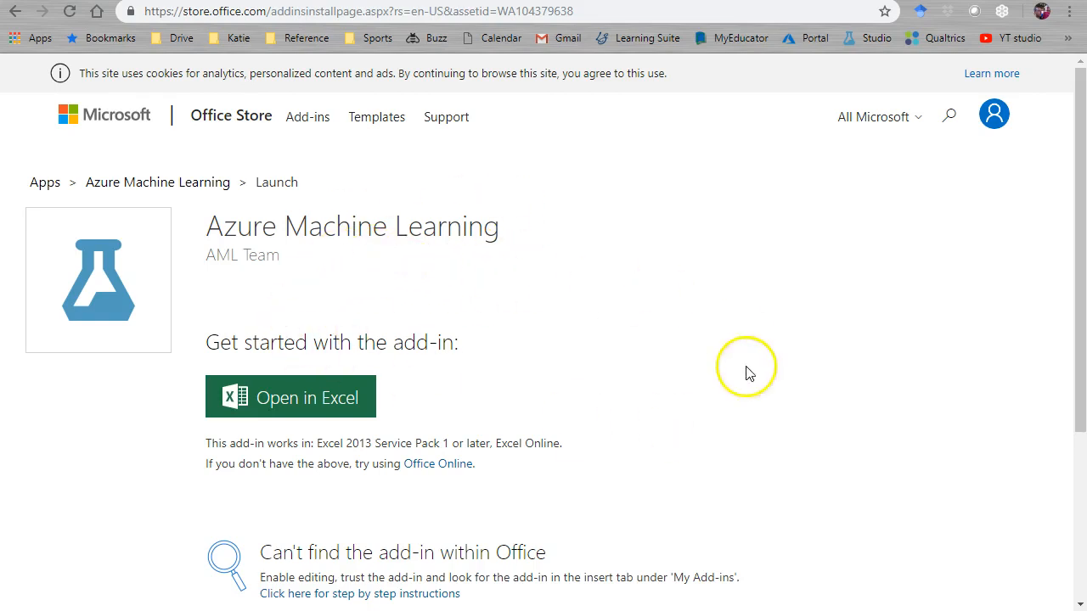
left_click(338, 415)
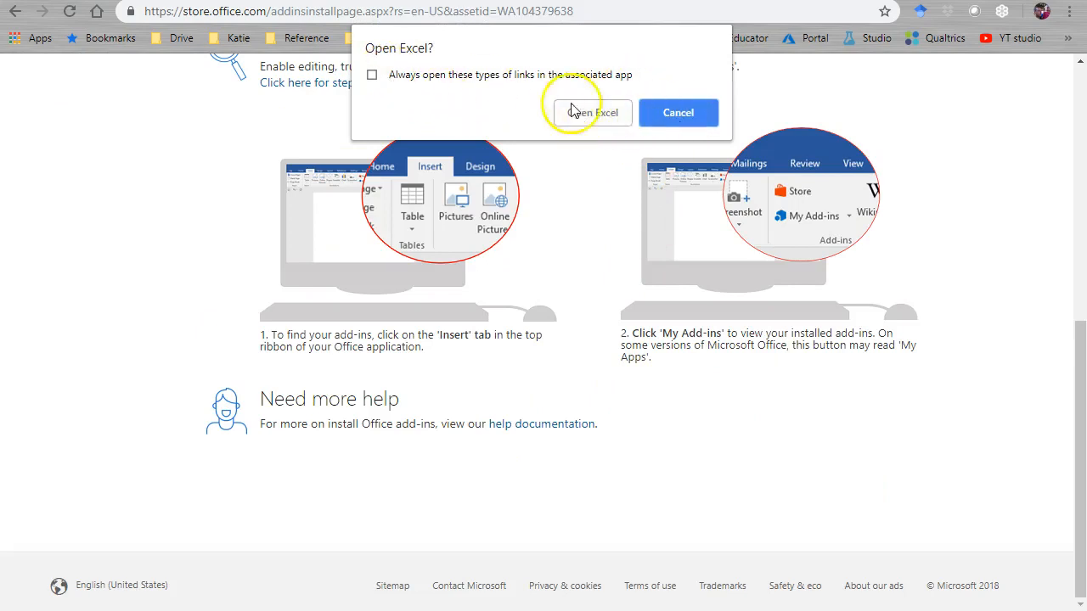
left_click(599, 111)
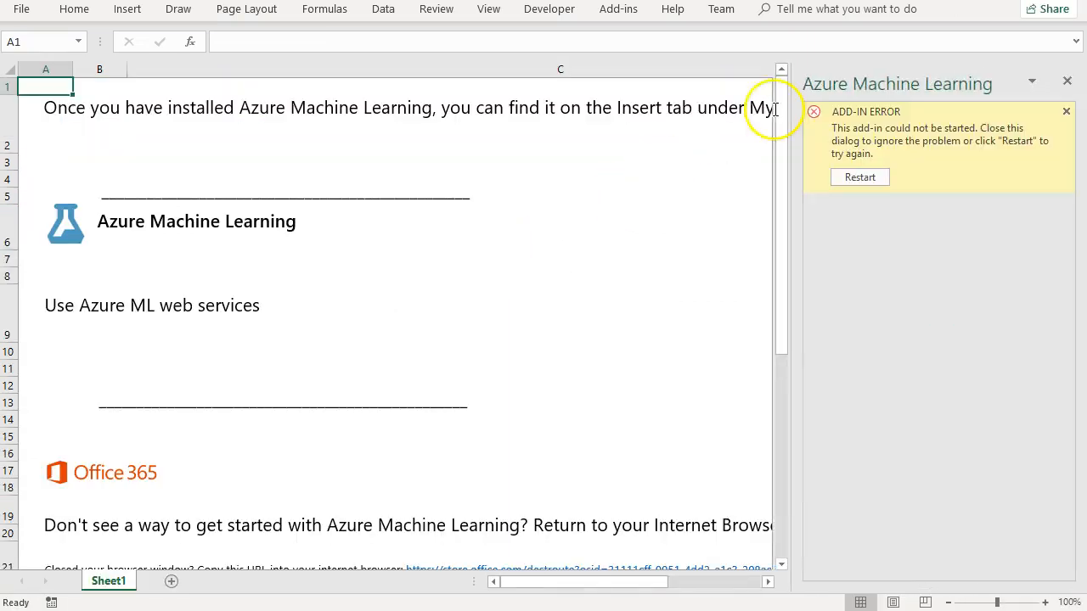
Step: Restart the Azure Machine Learning add-in and add a blank worksheet to the add-in workbook
left_click(876, 180)
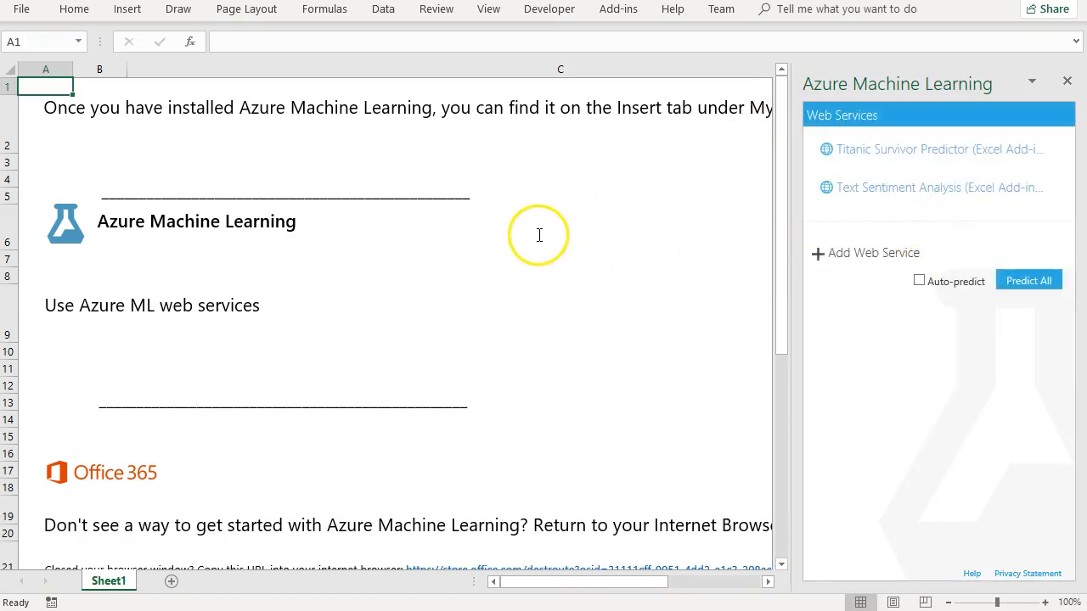
left_click(482, 278)
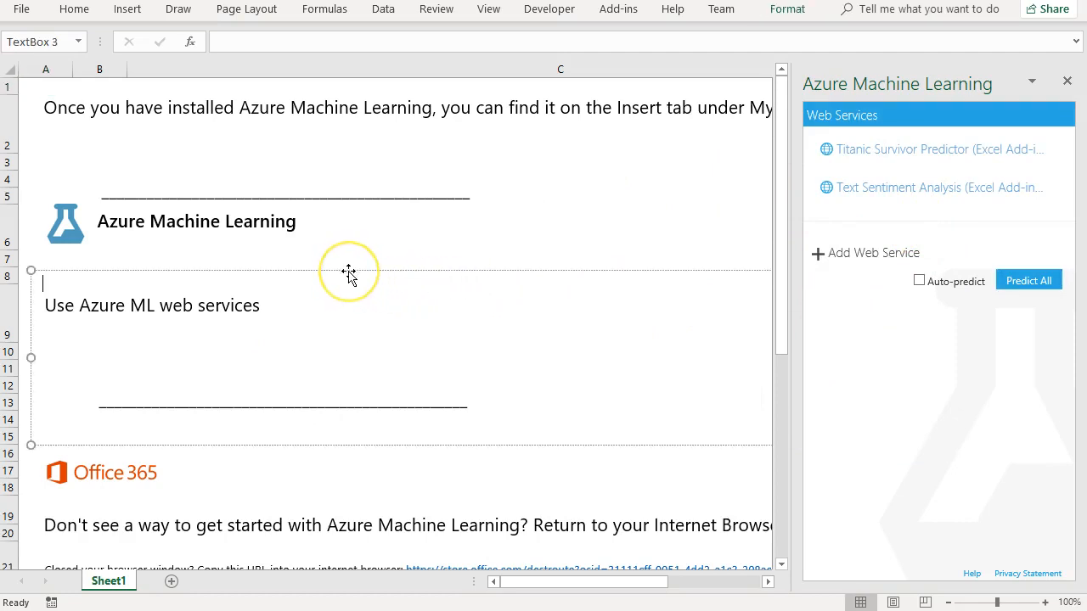
scroll(349, 272, "down", 3)
left_click(171, 581)
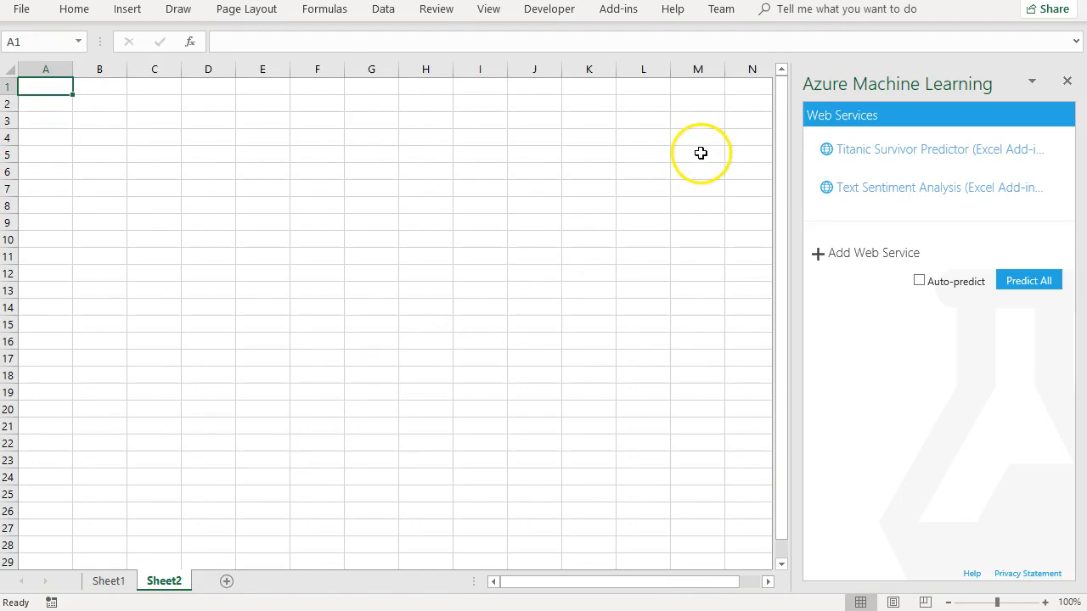
Step: Close the add-in workbook and return to the workbook with the Purchase Bike by Age chart
key("ctrl+w")
left_click(538, 318)
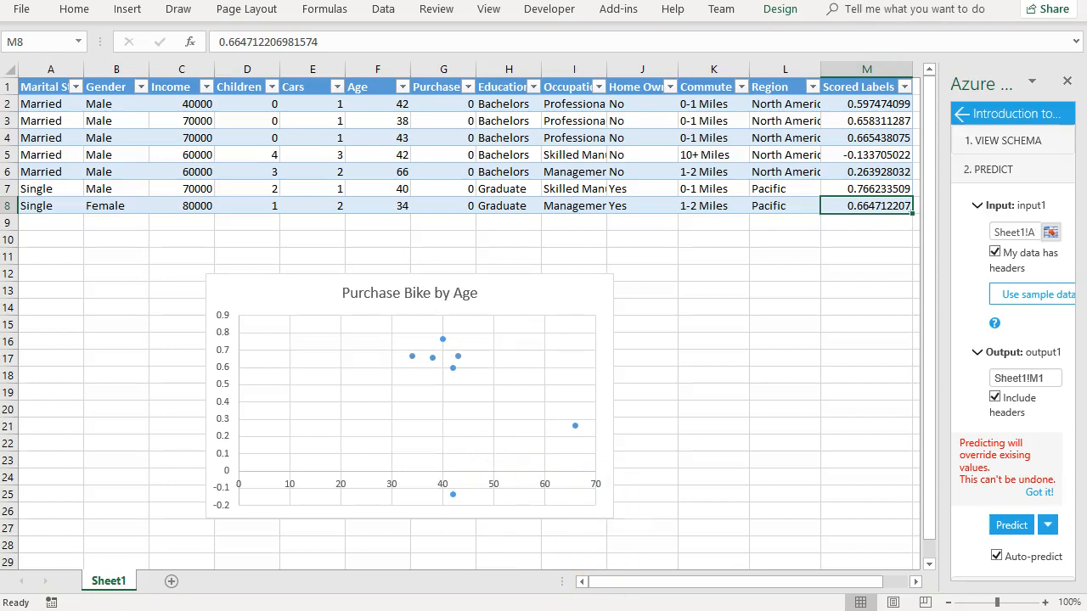
right_click(601, 610)
left_click(557, 591)
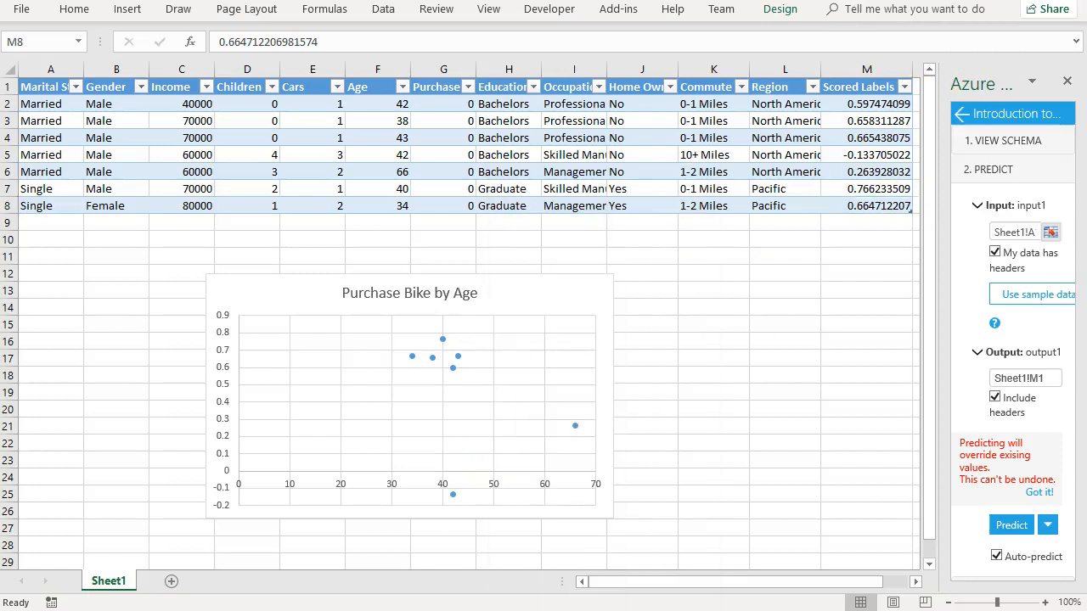
Step: Create a new blank workbook
left_click(543, 326)
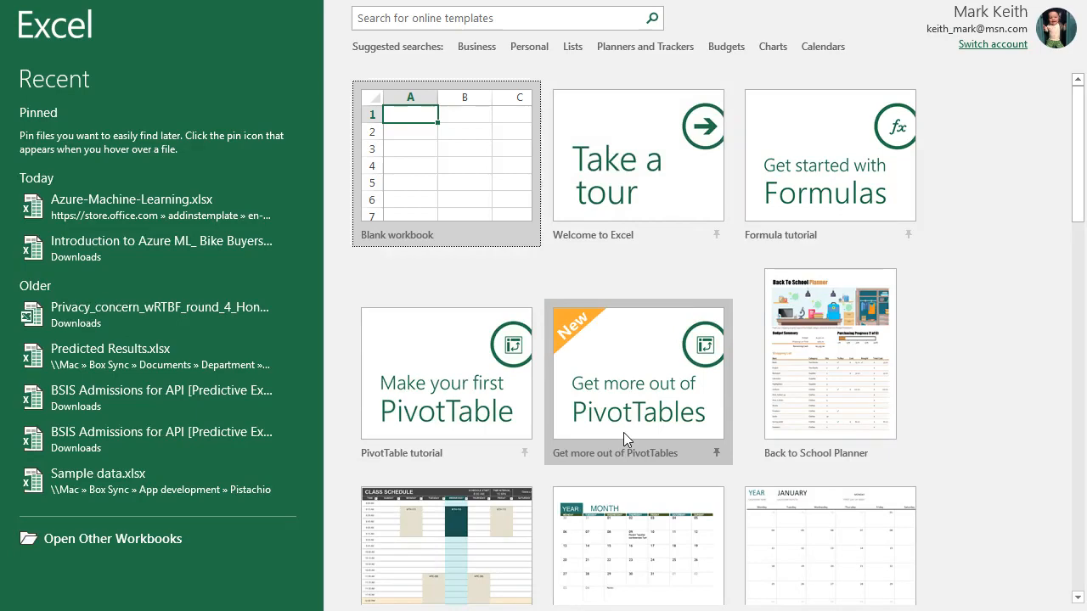
left_click(485, 112)
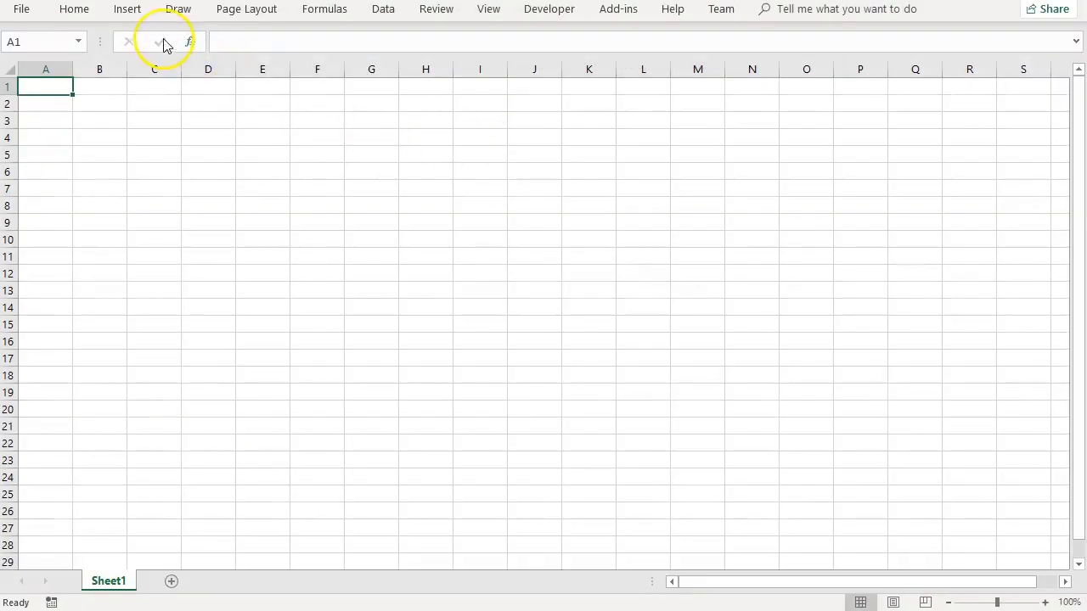
left_click(130, 10)
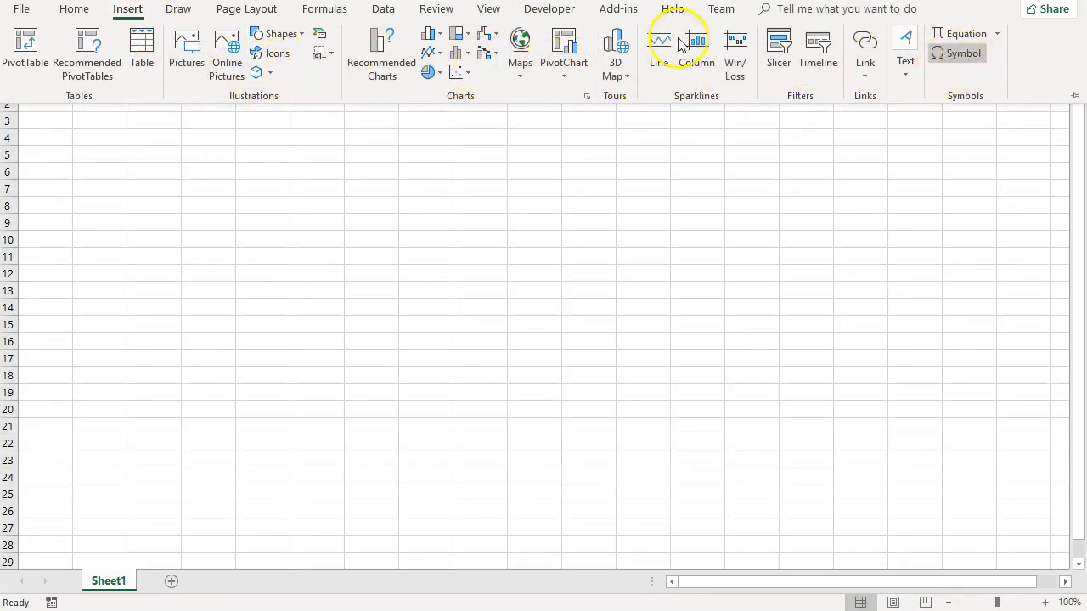
Step: Check the list of available Excel add-ins through the Excel Options, leaving the selection as it is
left_click(21, 10)
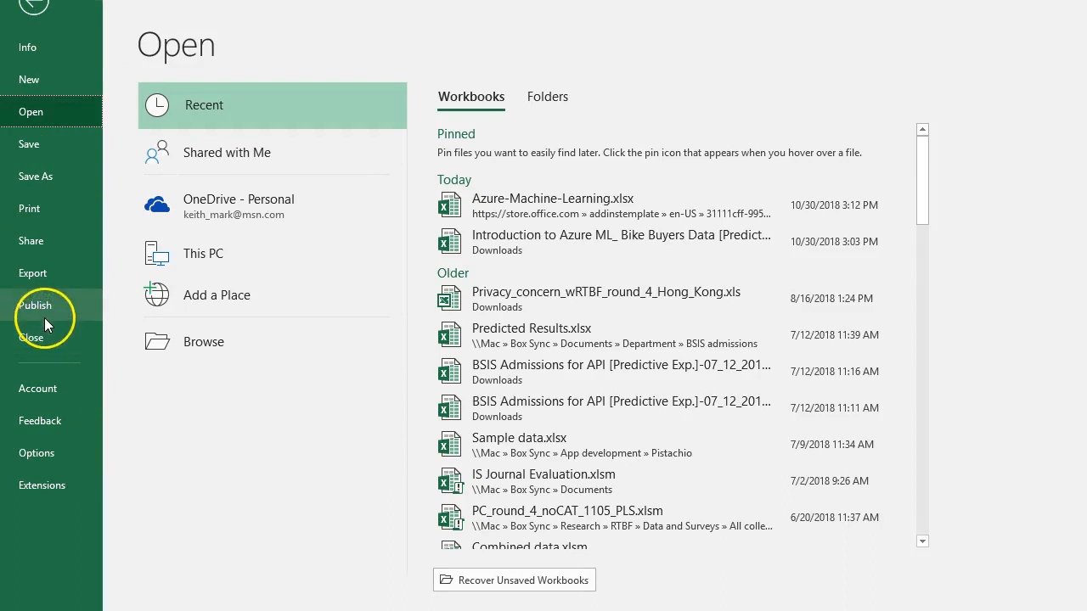
left_click(38, 452)
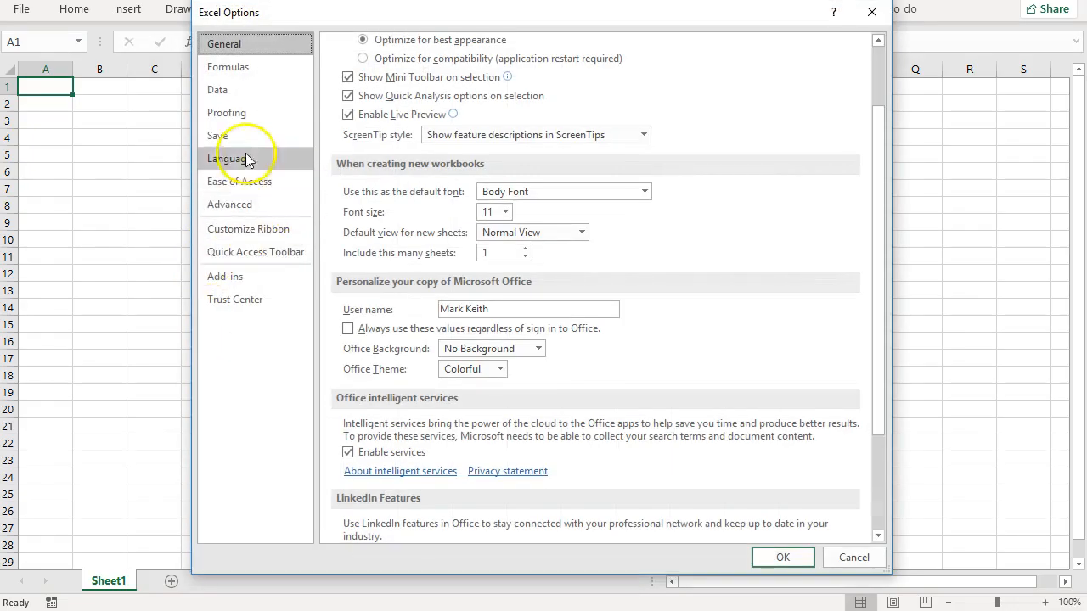
left_click(242, 278)
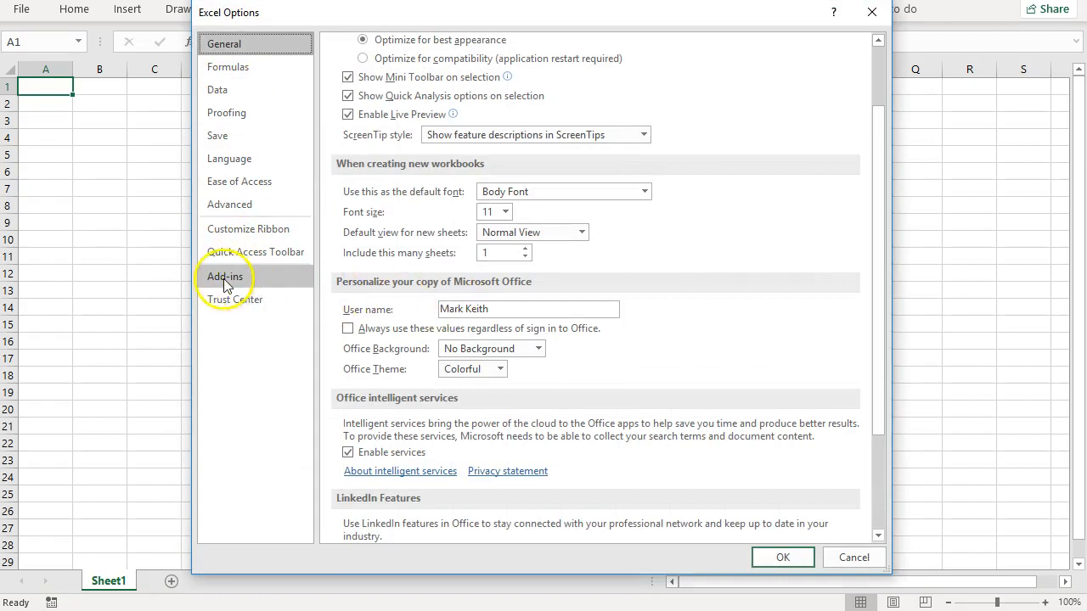
left_click(227, 285)
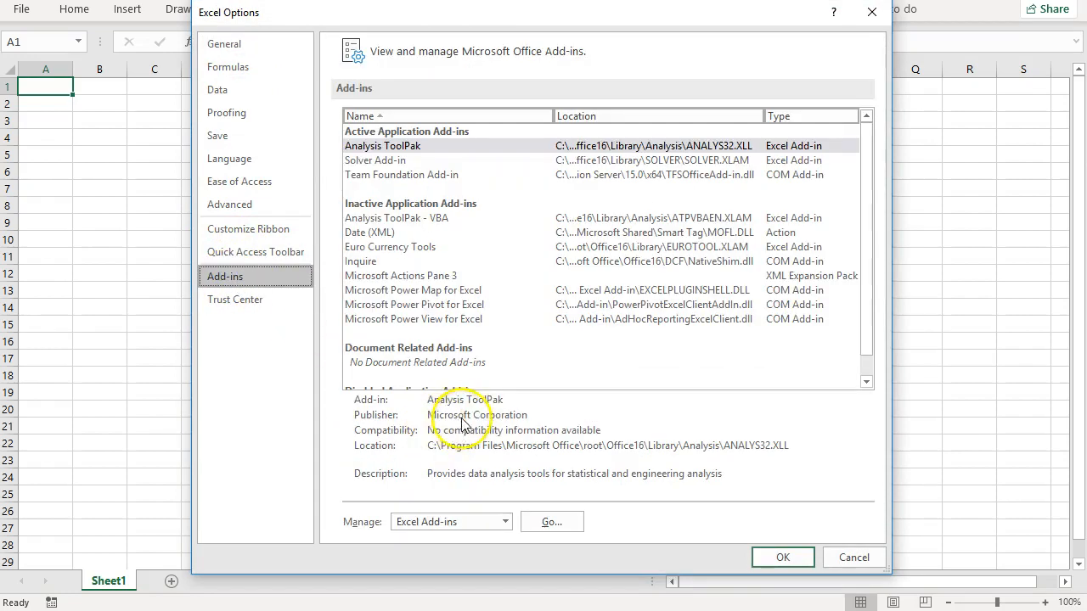
left_click(548, 525)
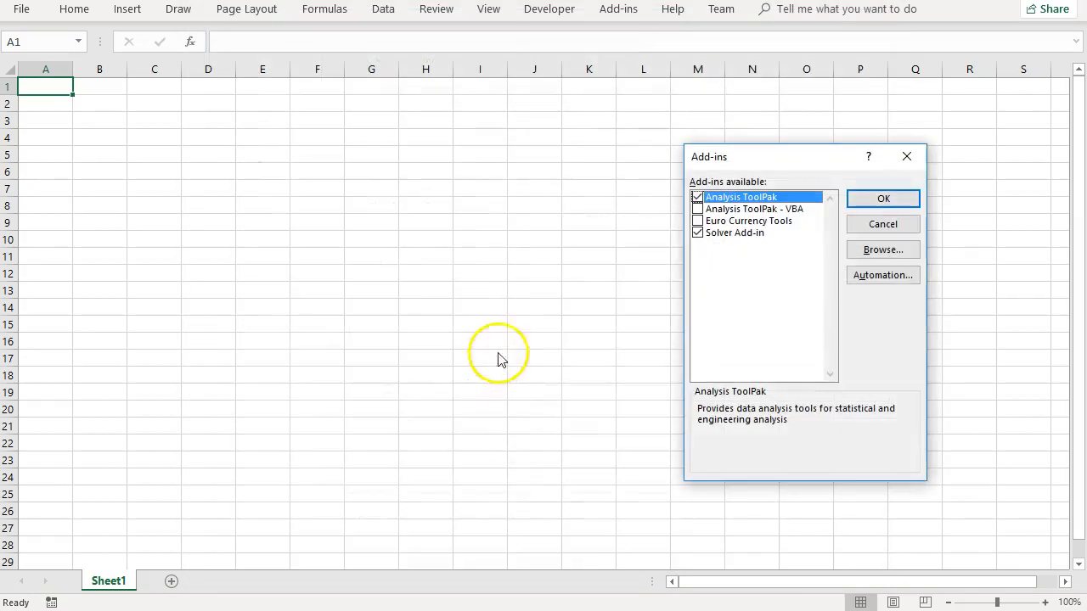
left_click(890, 222)
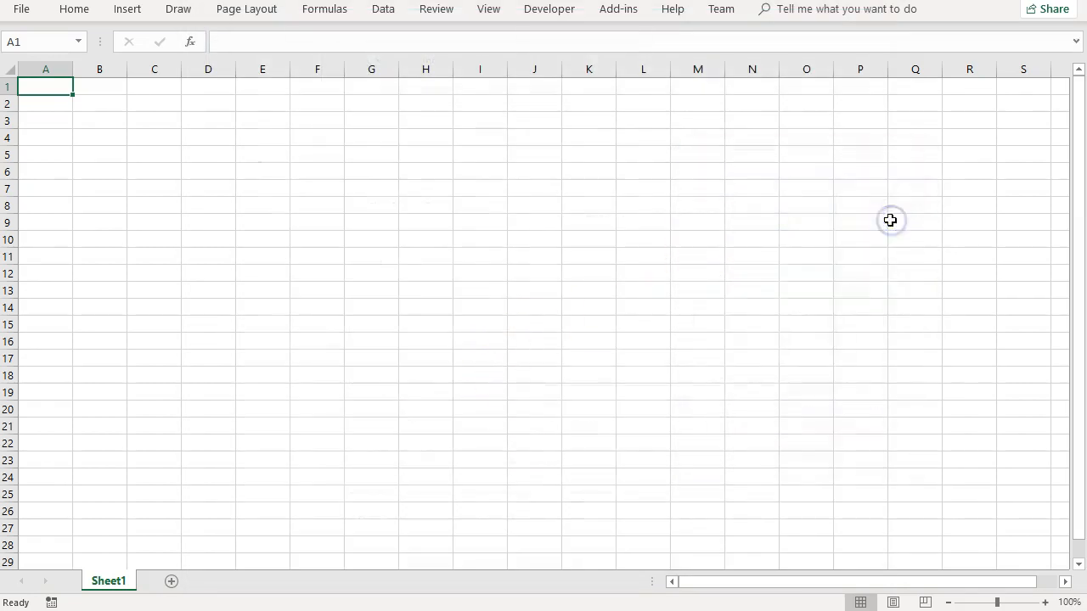
Step: Return to the Azure Machine Learning add-in workbook and open the Text Sentiment Analysis web service
key("alt+Tab")
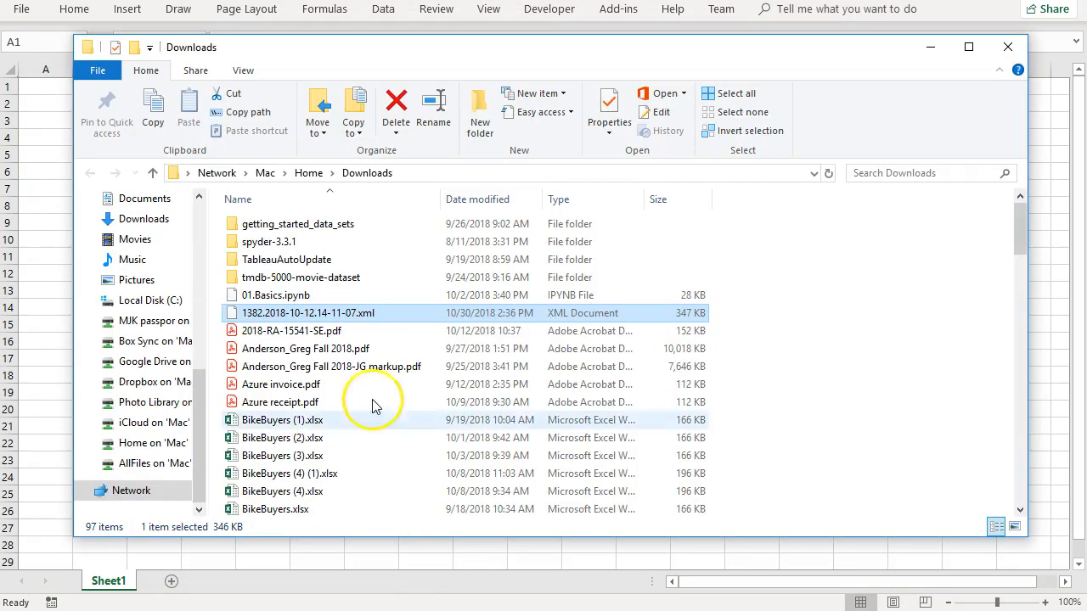
left_click(132, 217)
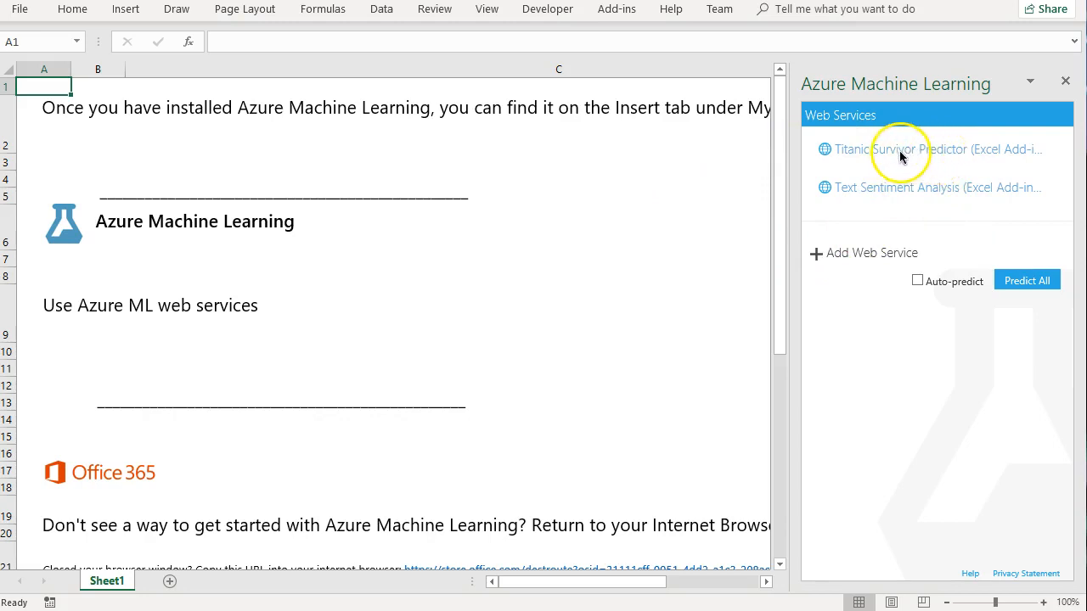
left_click(898, 190)
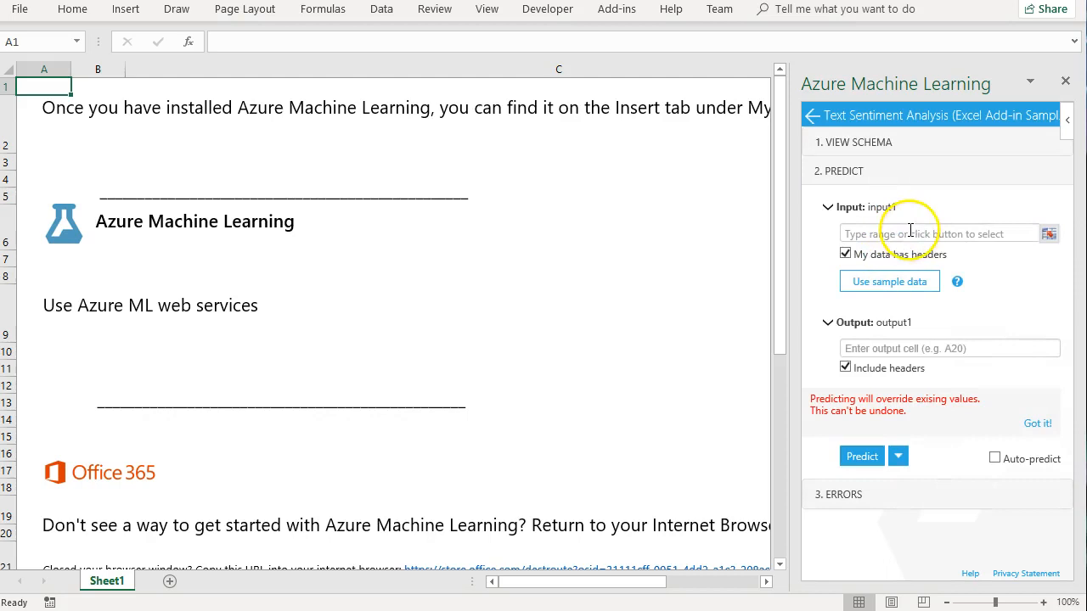
Step: Add a new worksheet, insert the service's sample data into it, and fit column A to the tweet_text header
left_click(170, 582)
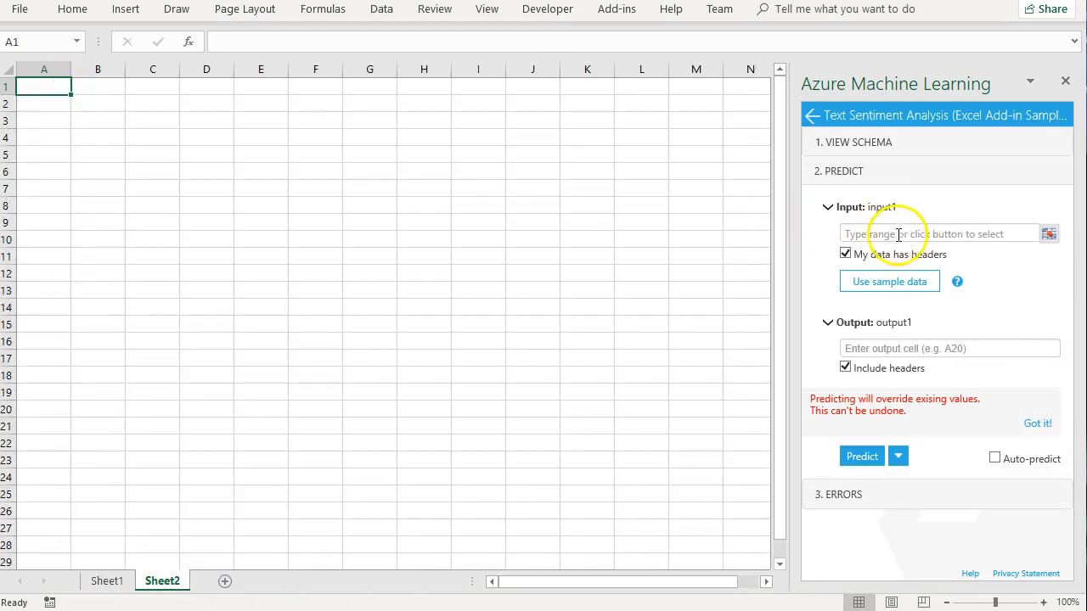
left_click(897, 283)
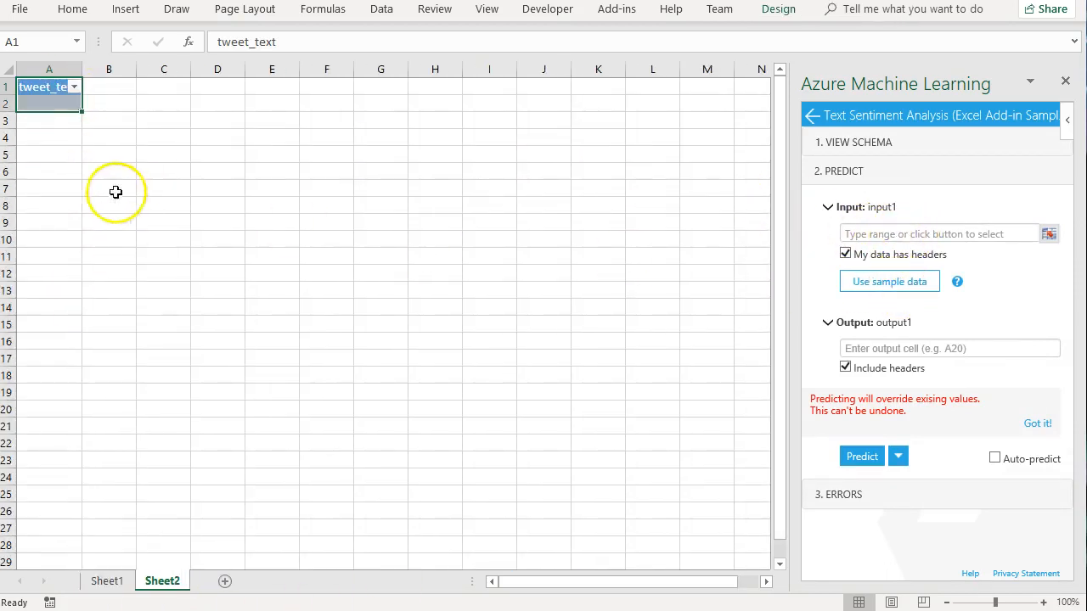
double_click(85, 67)
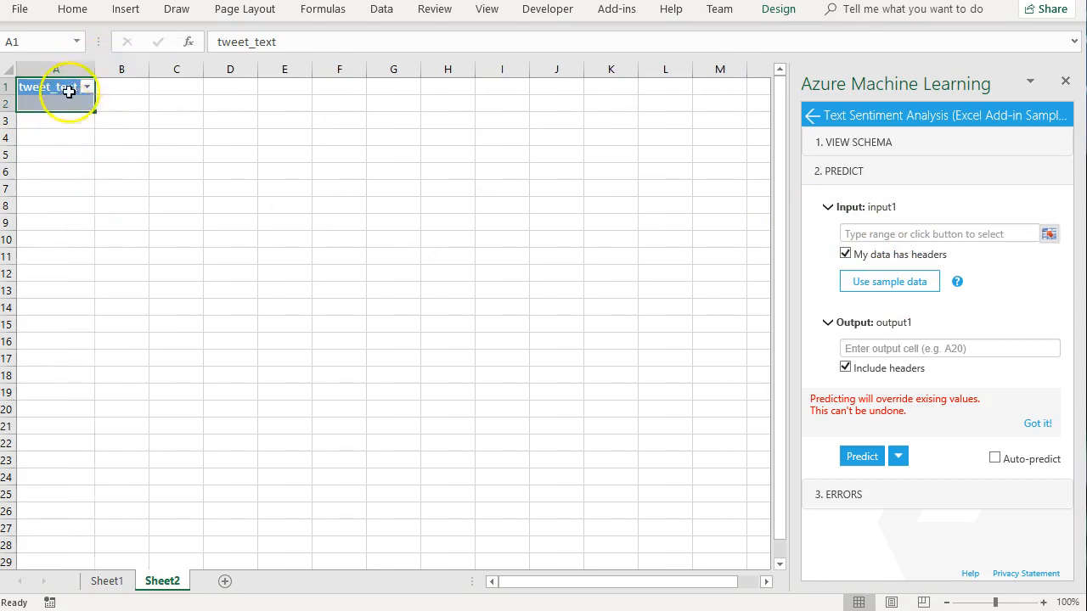
Step: Enter "I really love this great video" in cell A2 and widen column A to fit the text
left_click(60, 102)
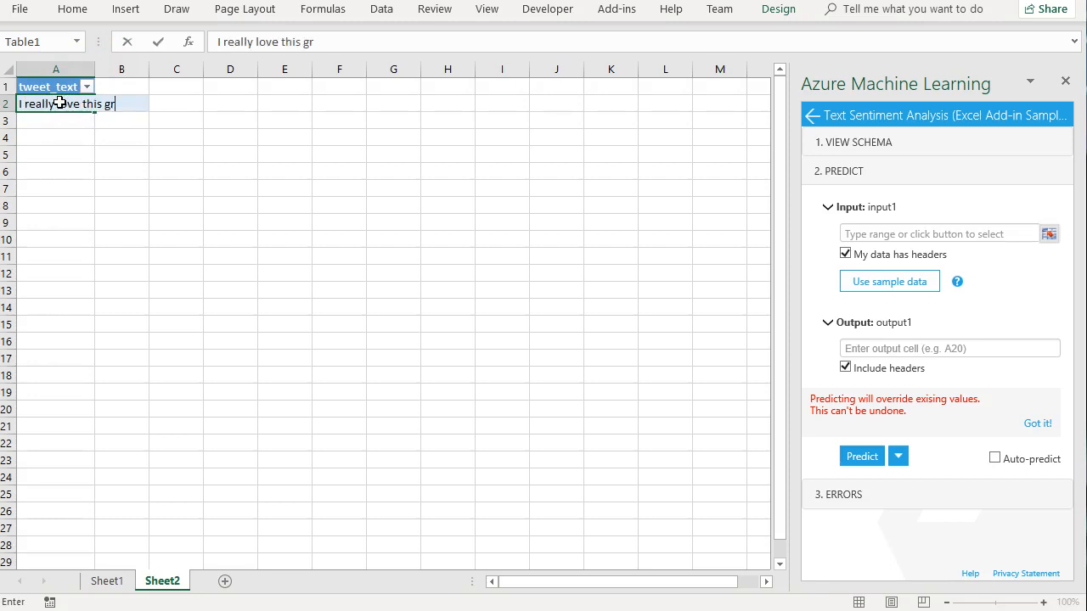
key("Return")
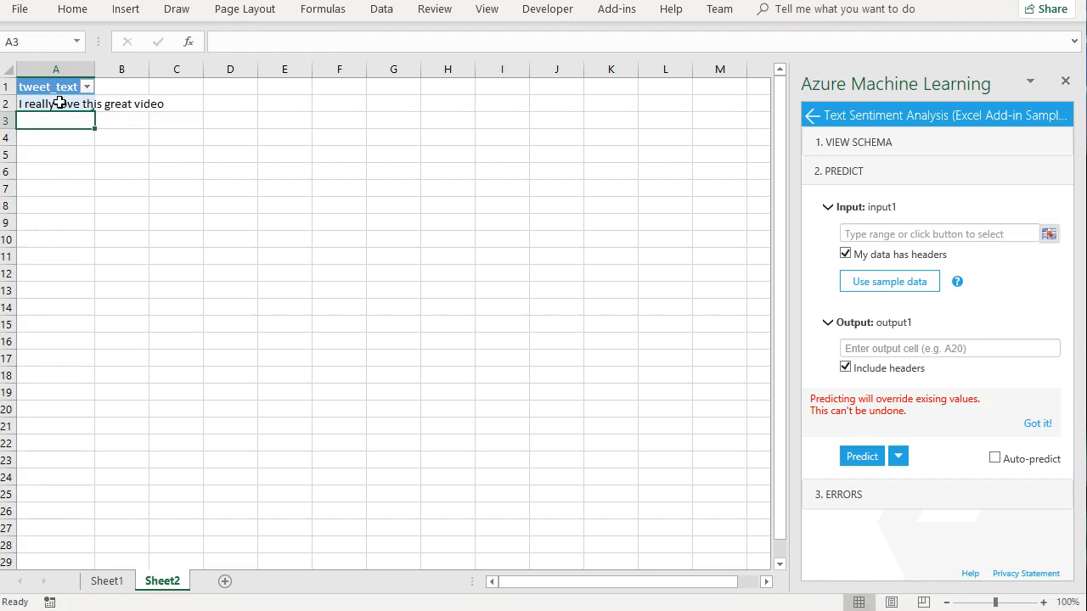
left_click(95, 72)
left_click_drag(94, 71, 170, 102)
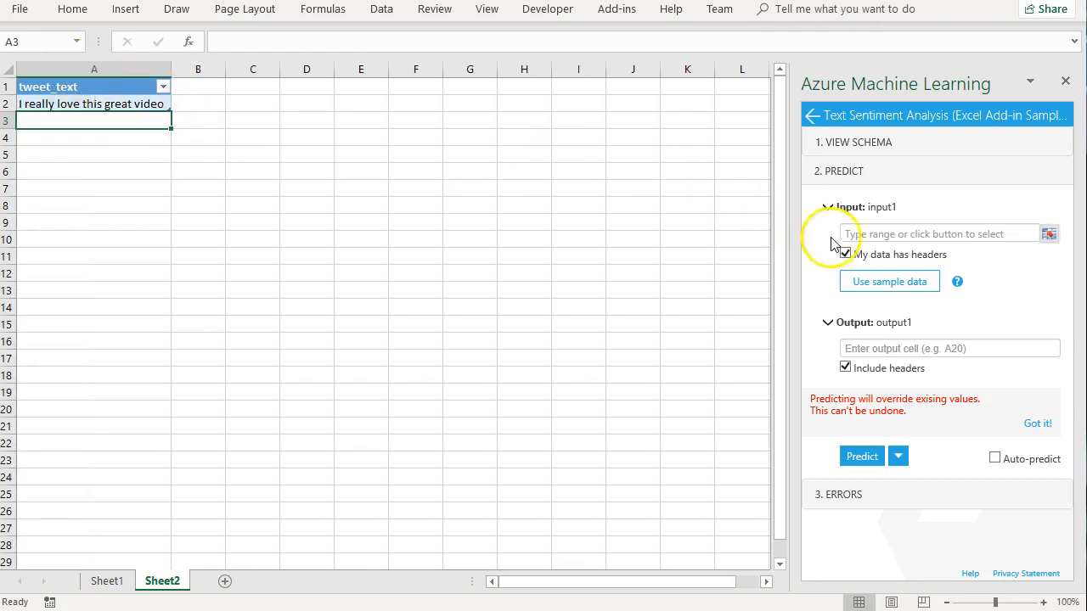
Step: Run the sentiment prediction with Sheet2!A1:A2 as input and Sheet2!B1 as output, headers included
left_click_drag(29, 85, 40, 104)
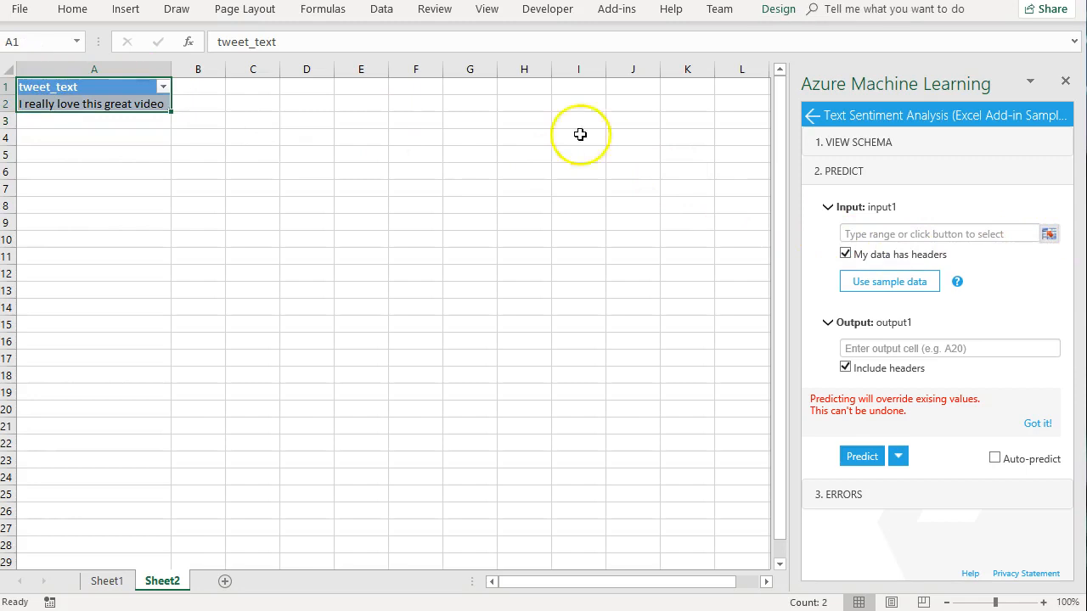
left_click(1051, 233)
left_click(817, 372)
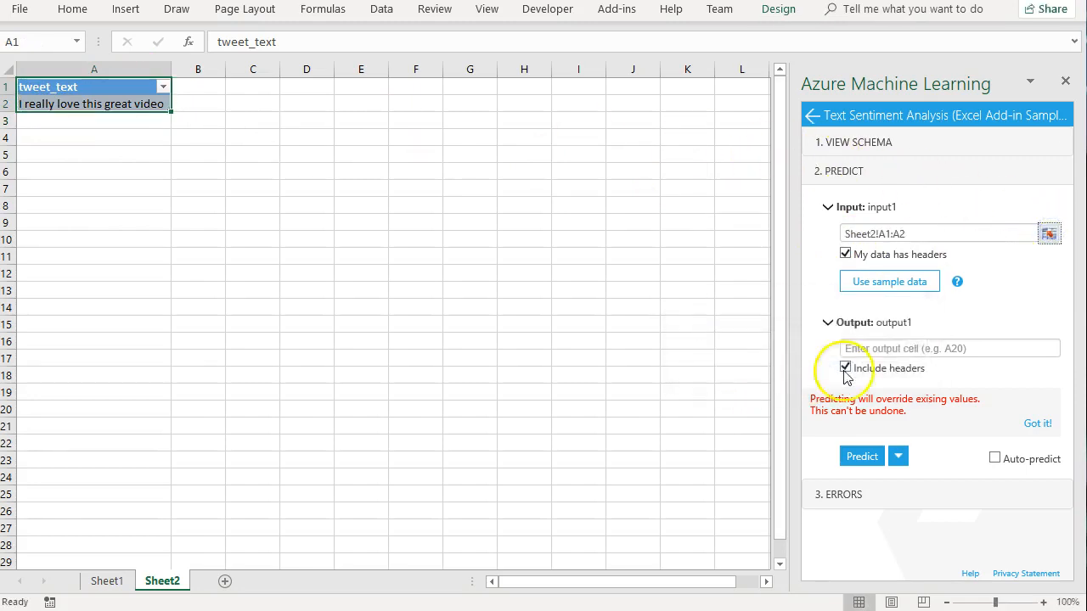
left_click(891, 348)
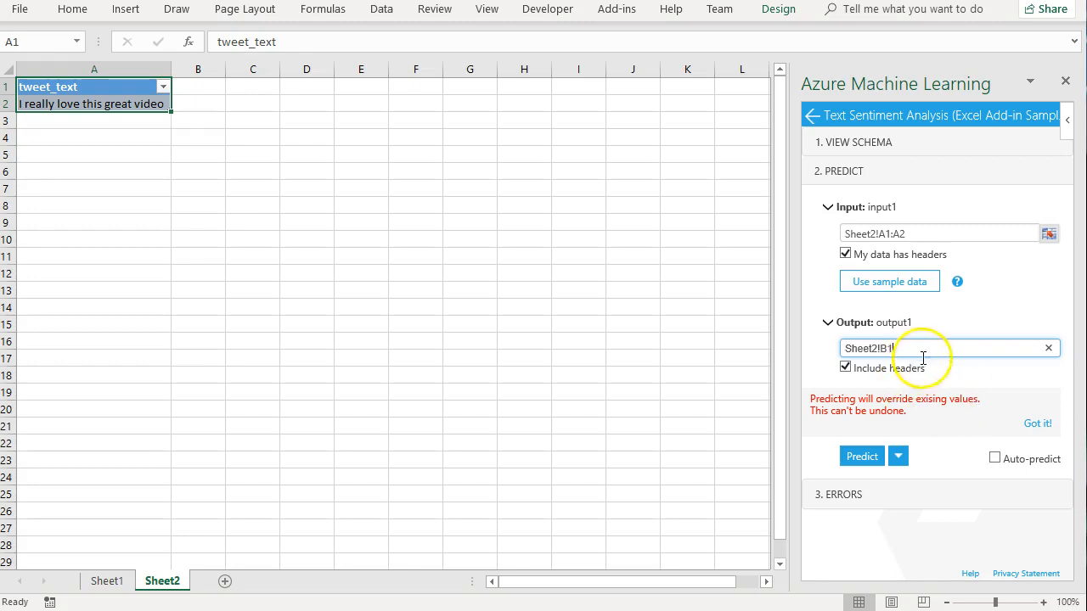
left_click(860, 458)
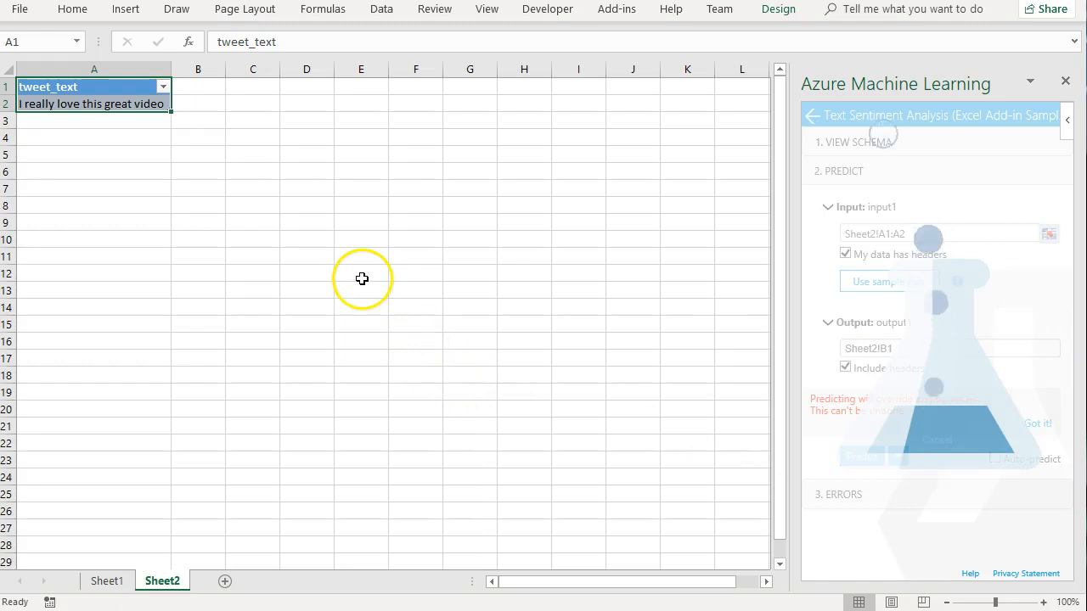
Step: Examine the Sentiment and Score columns predicted for the first tweet in row 2
left_click_drag(198, 68, 263, 68)
double_click(281, 68)
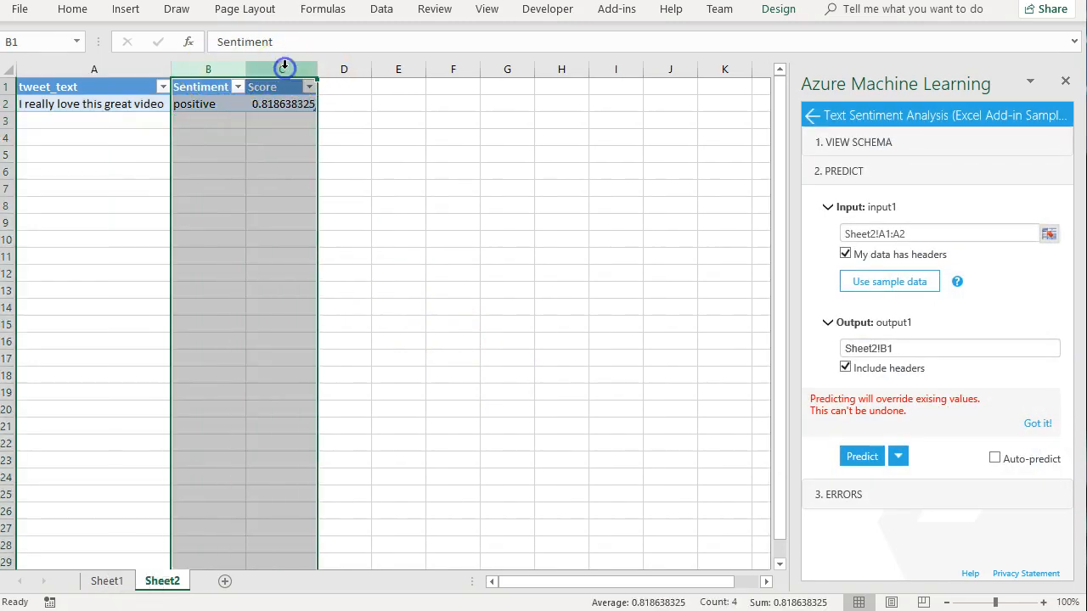
left_click(145, 148)
left_click(145, 105)
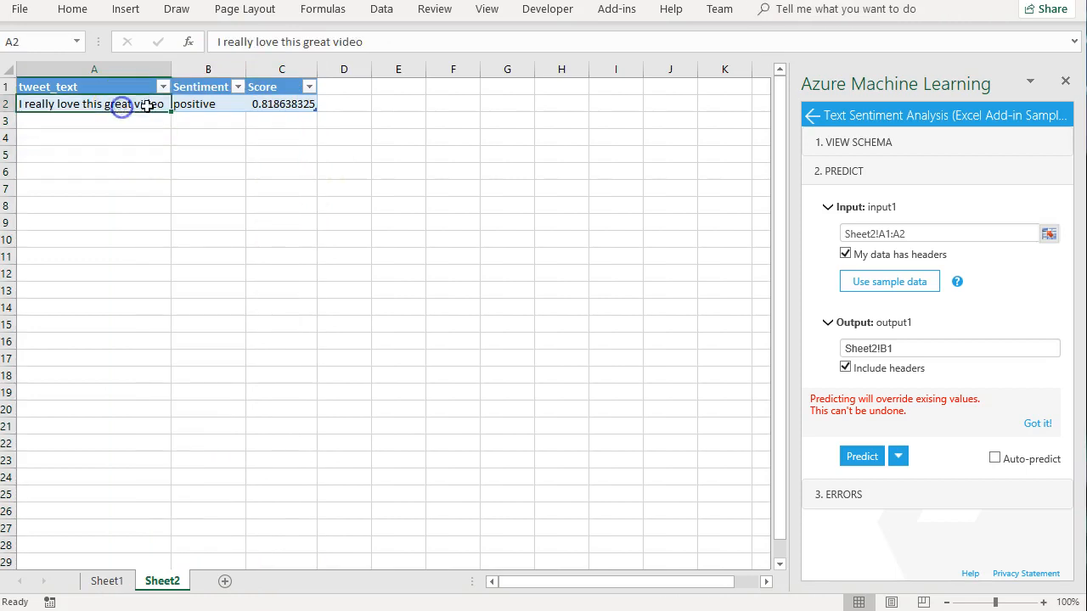
left_click(225, 105)
left_click(295, 106)
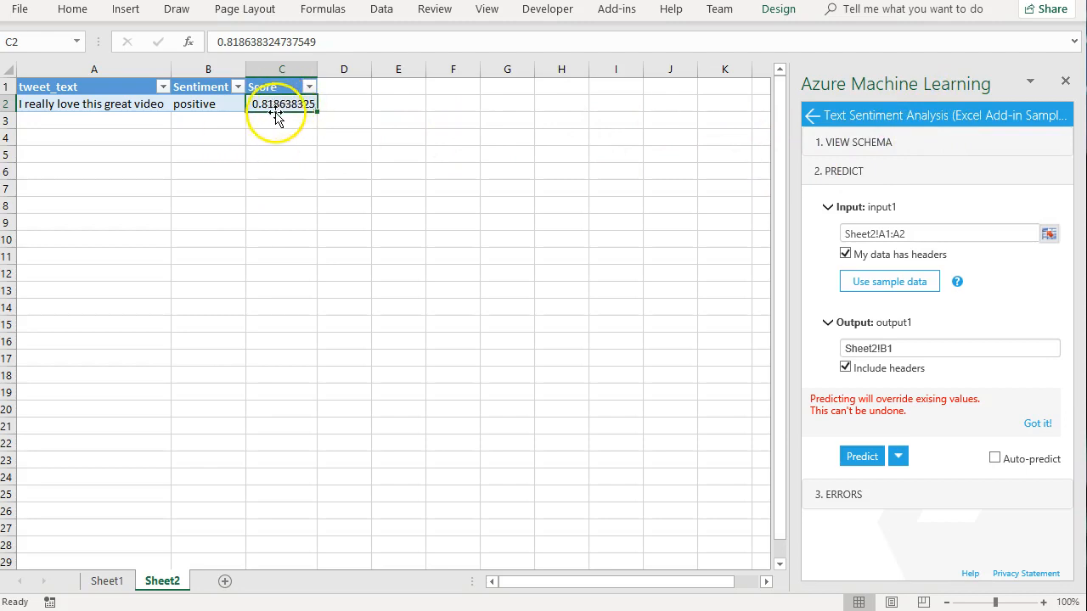
Step: Enter "I really hate this stupid video" as a new tweet in cell A3
left_click(131, 119)
type("I")
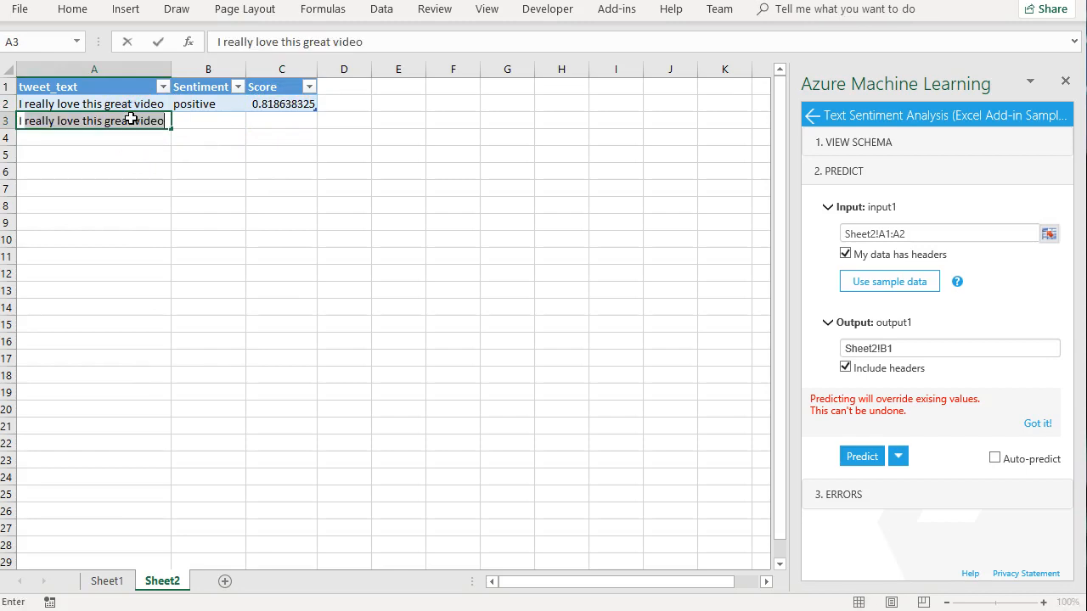
type(" really hate th")
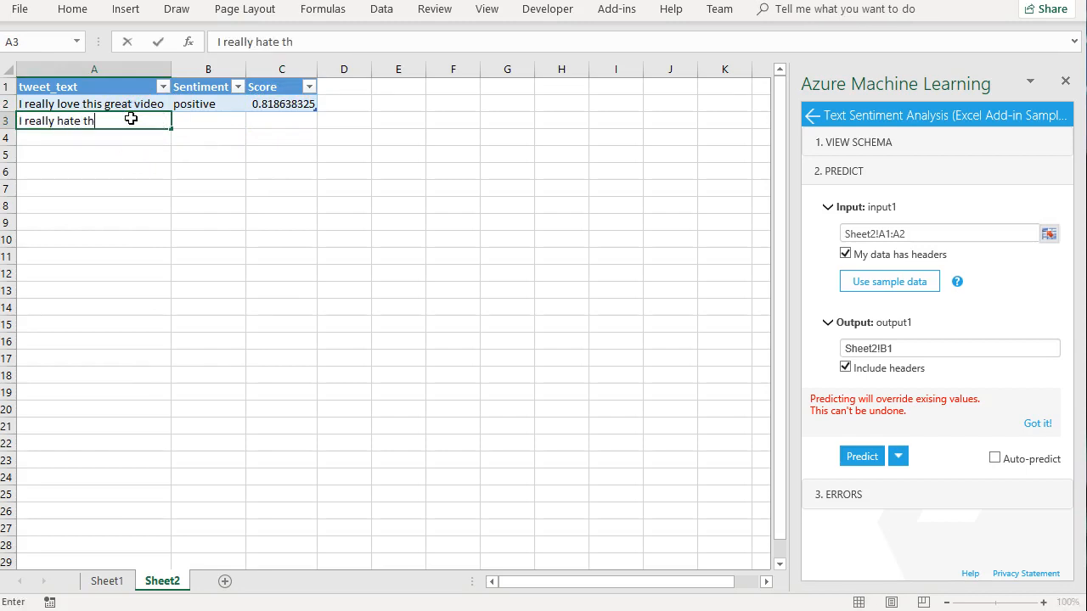
type("is stupid video")
key("Tab")
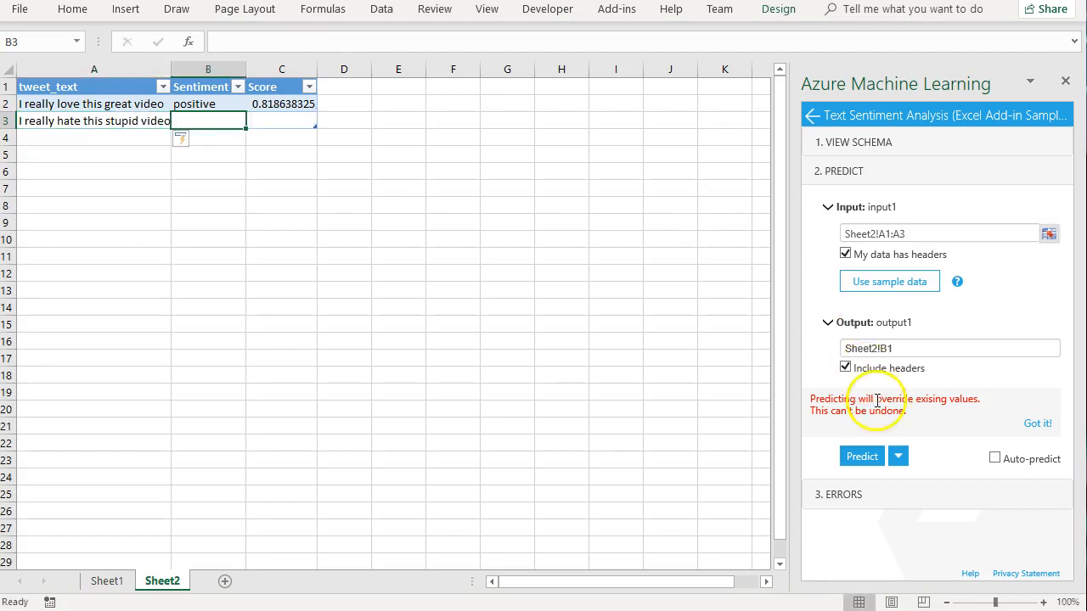
Step: Turn on Auto-predict and re-enter the tweet text in A3 to trigger its sentiment prediction
left_click(994, 458)
left_click(147, 124)
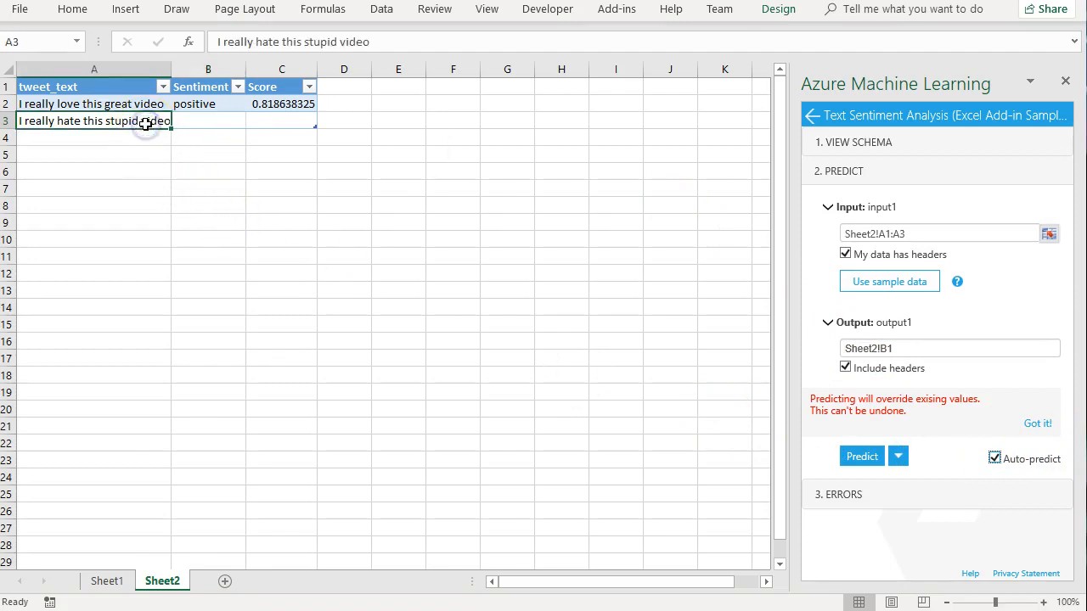
key("Tab")
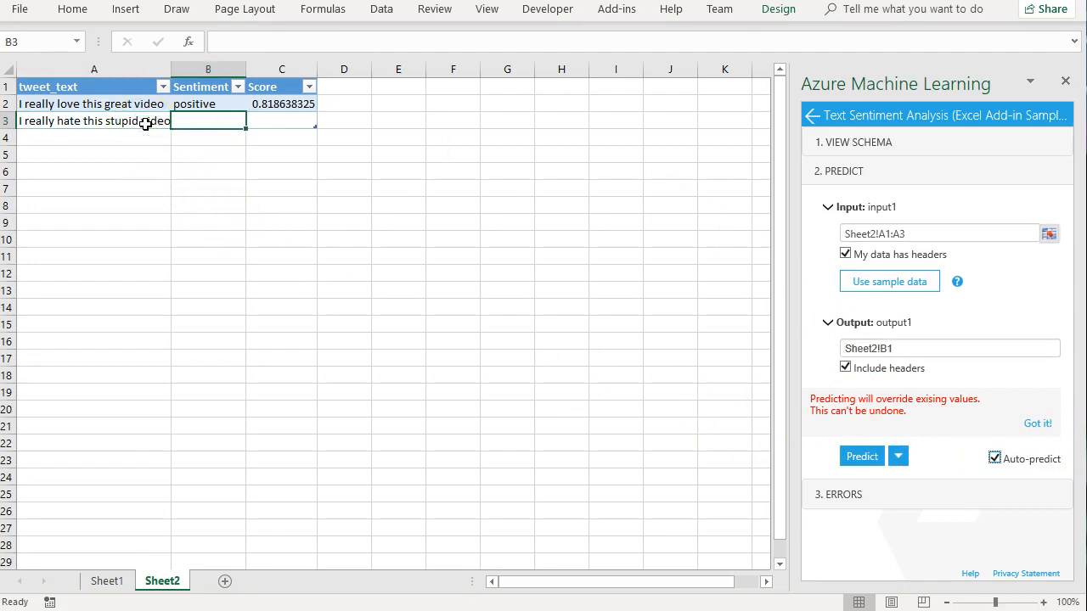
left_click(146, 124)
left_click(433, 47)
key("Return")
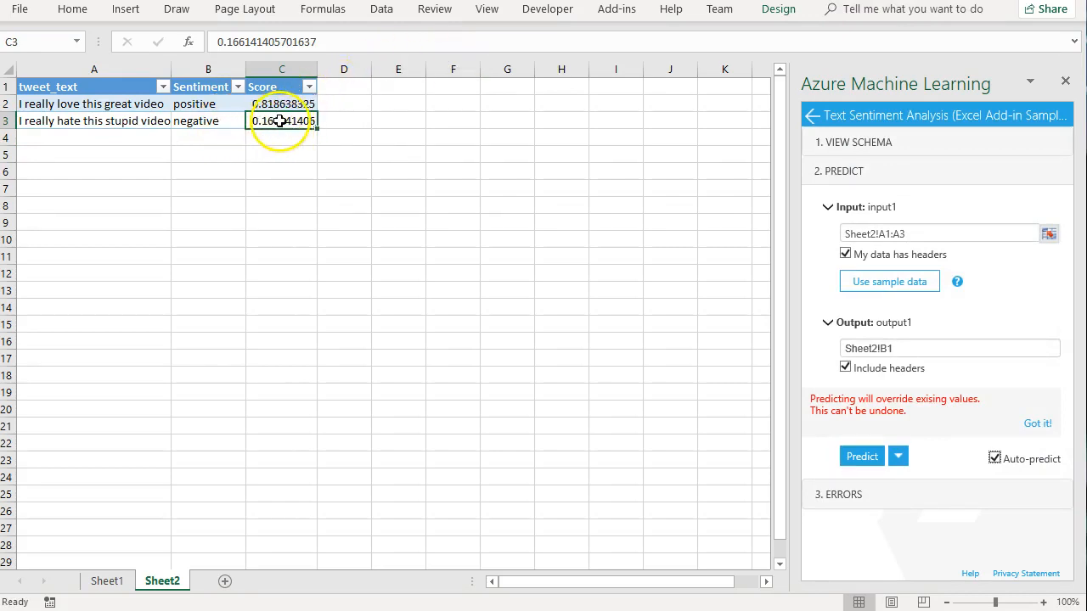
Step: Enter "This is a super crappy video" as a third tweet in cell A4
left_click(123, 136)
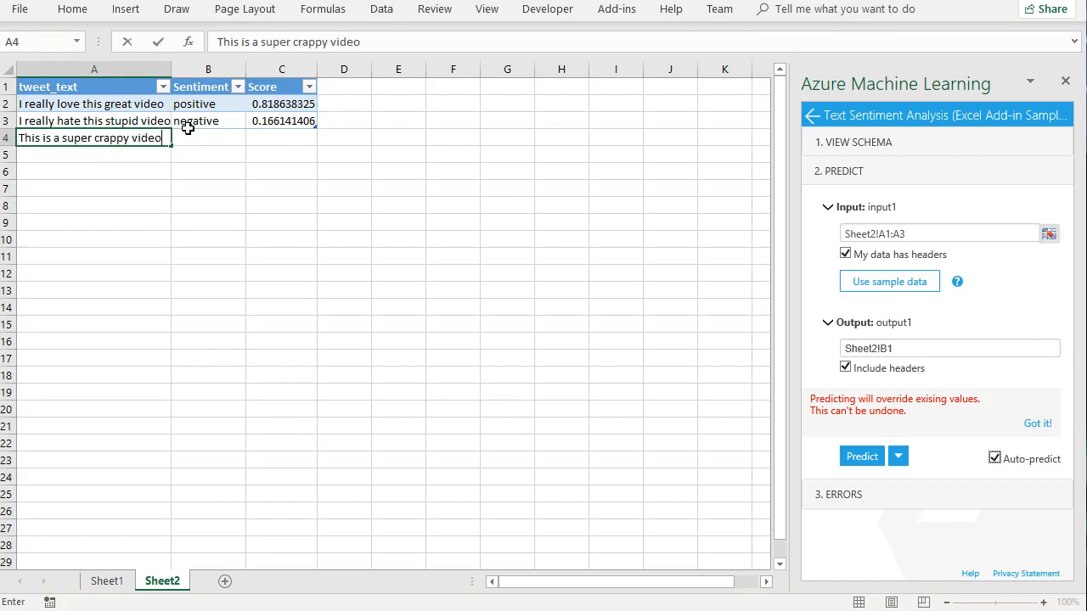
key("Tab")
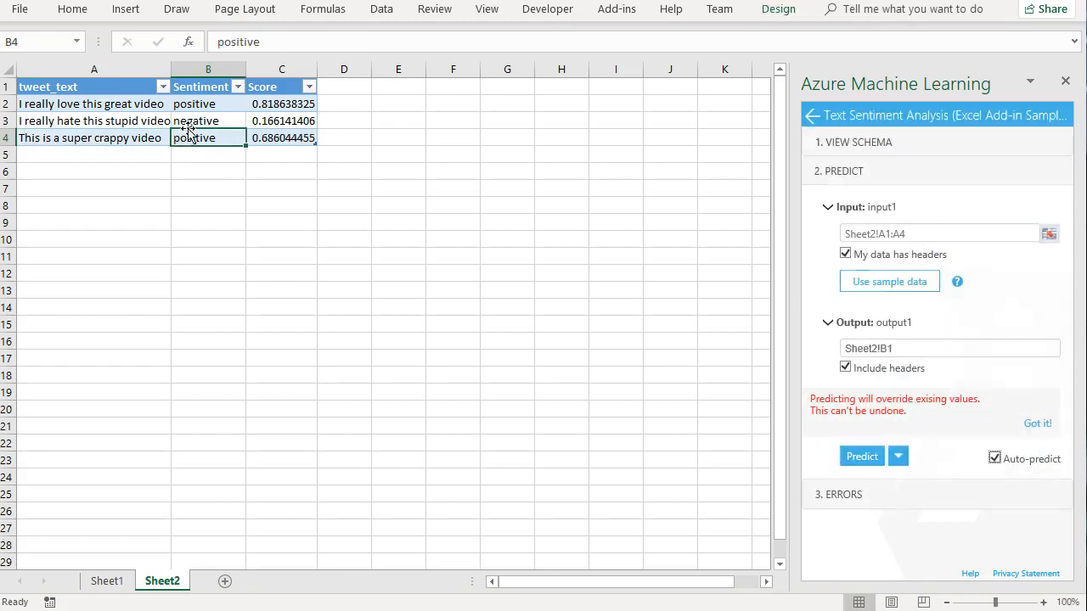
Step: Replace "crappy" with "bad" in A4 so the tweet reads "This is a super bad video", and check the sentiment predictions
left_click(112, 138)
triple_click(315, 44)
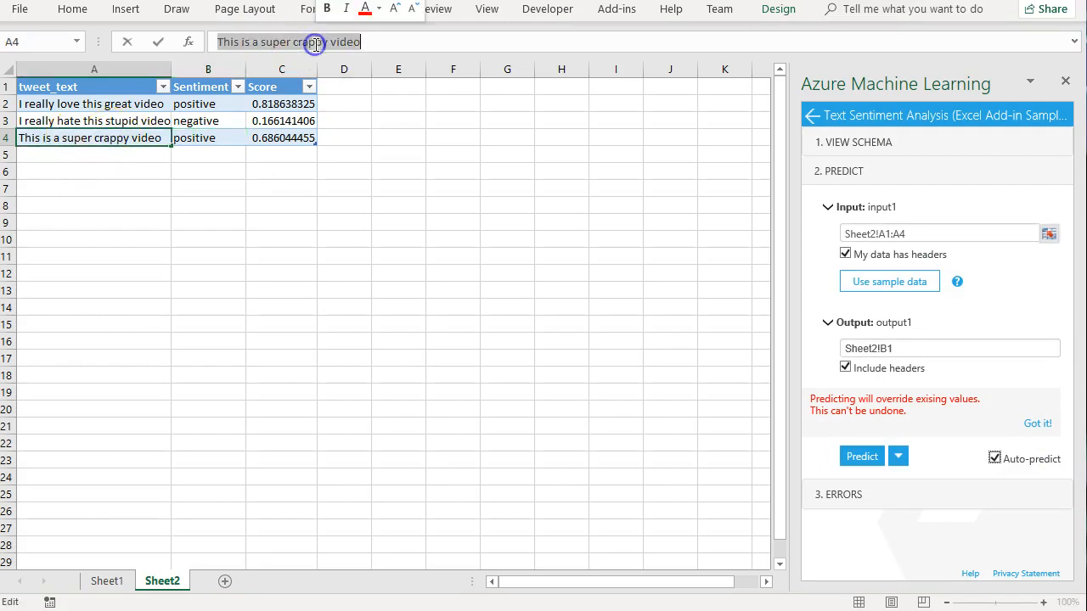
left_click(315, 44)
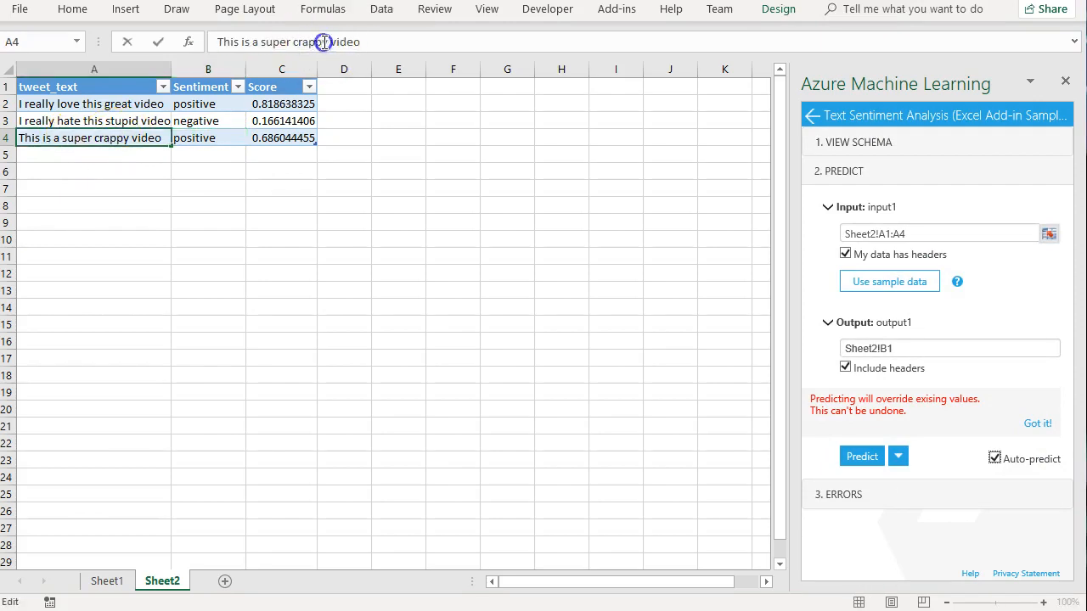
type("b")
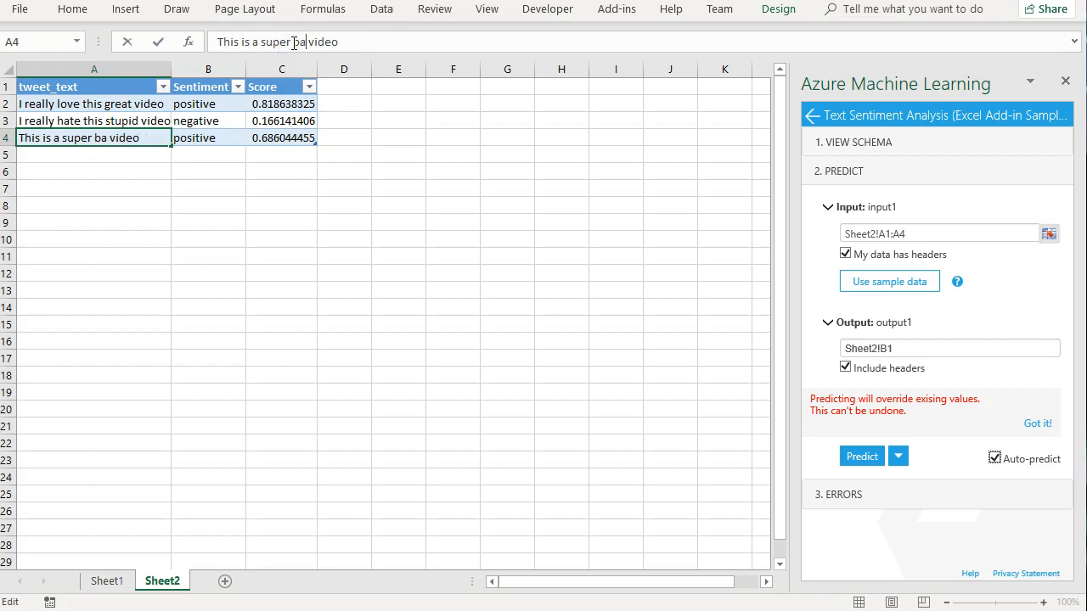
type("ad")
key("Return")
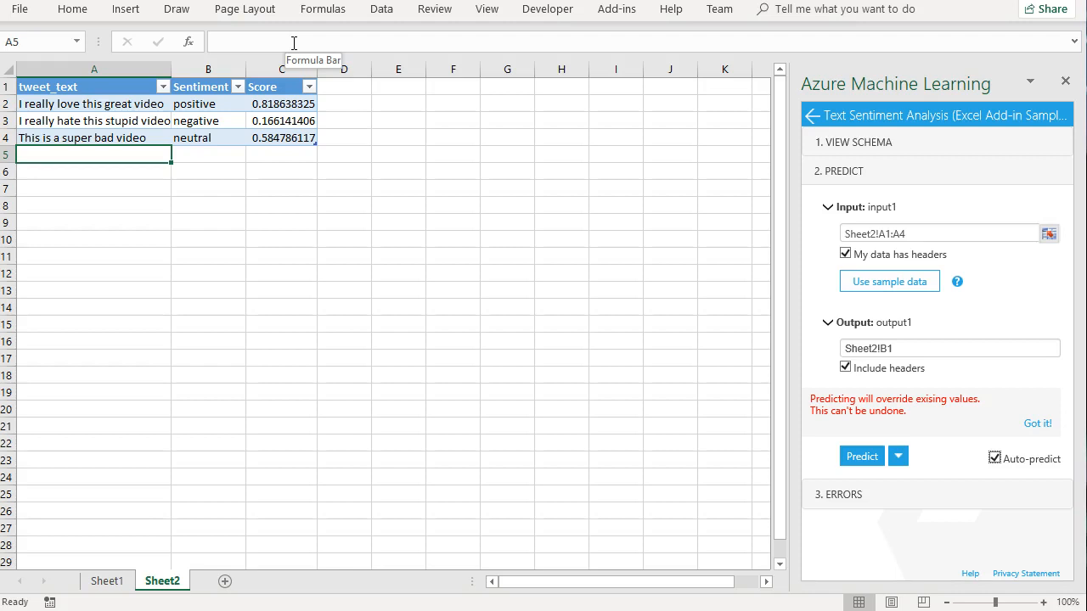
key("Up")
key("Up")
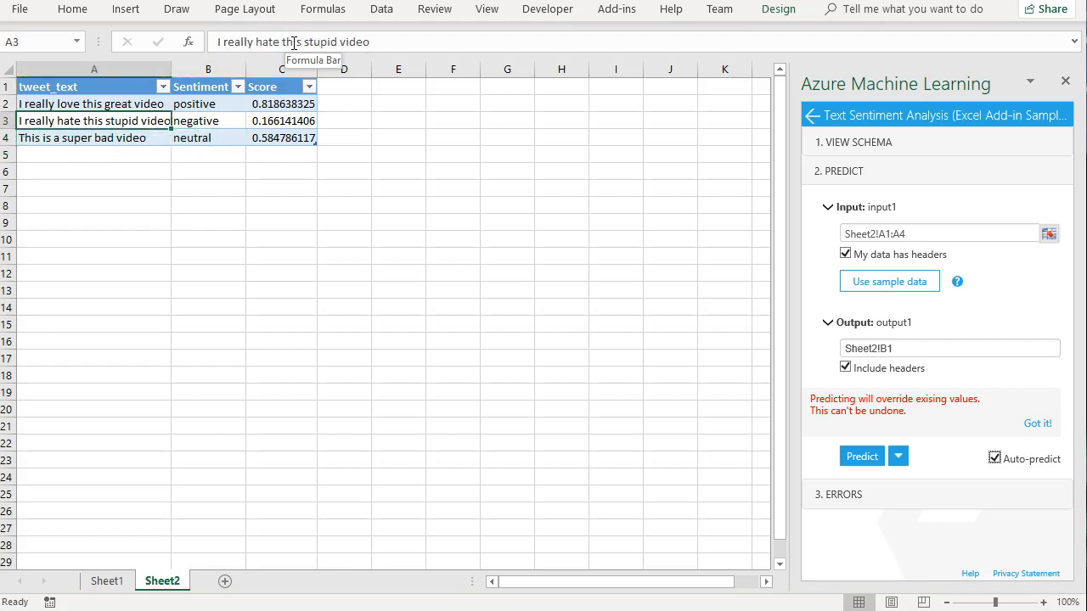
key("Right")
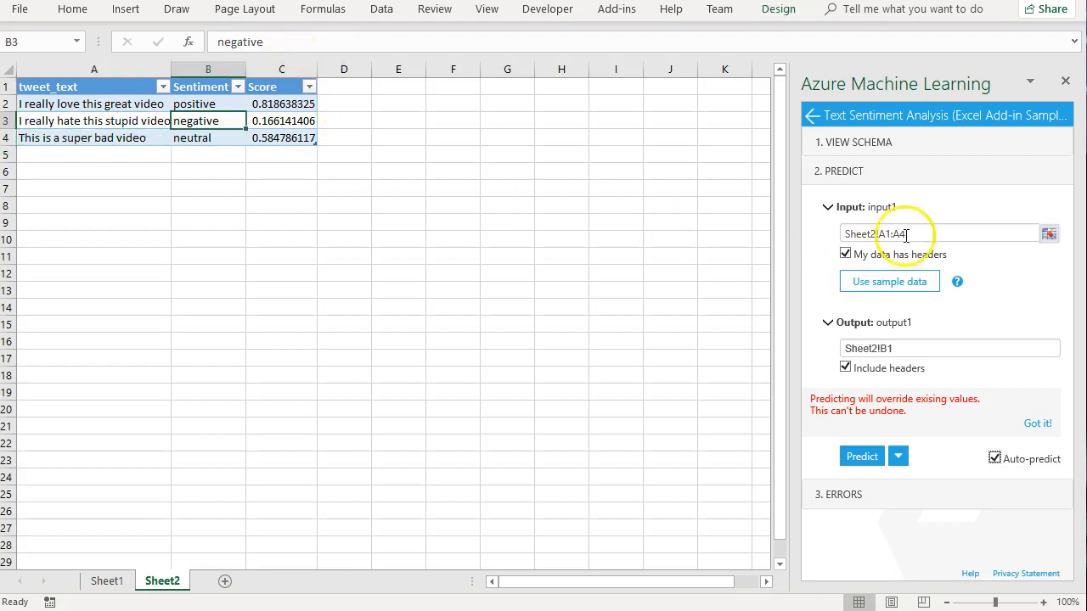
Step: Return to the add-in's web services list and open the form for adding a new web service
left_click(808, 117)
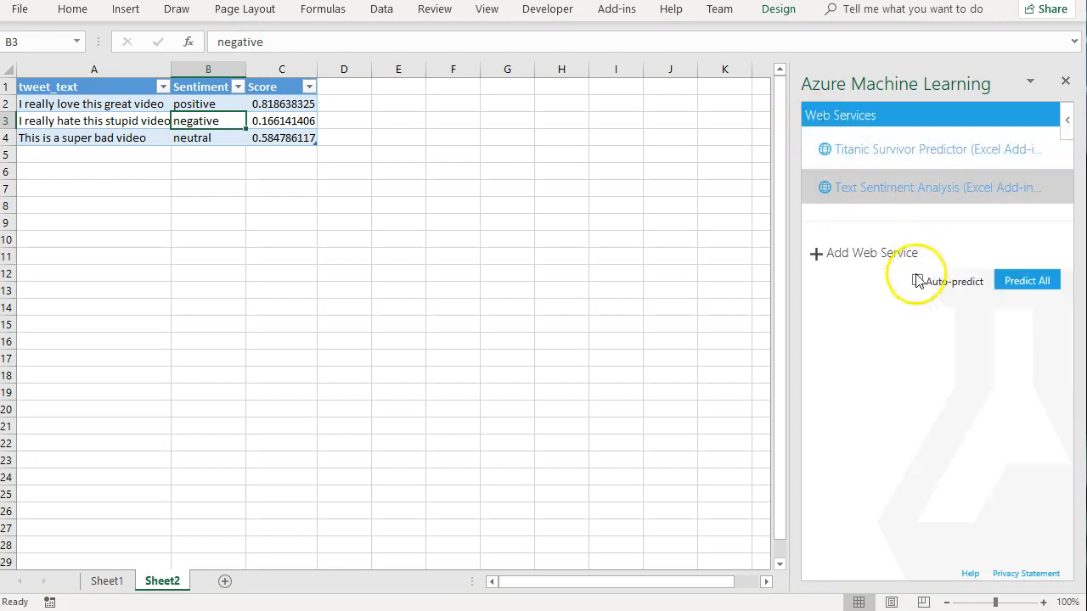
left_click(864, 253)
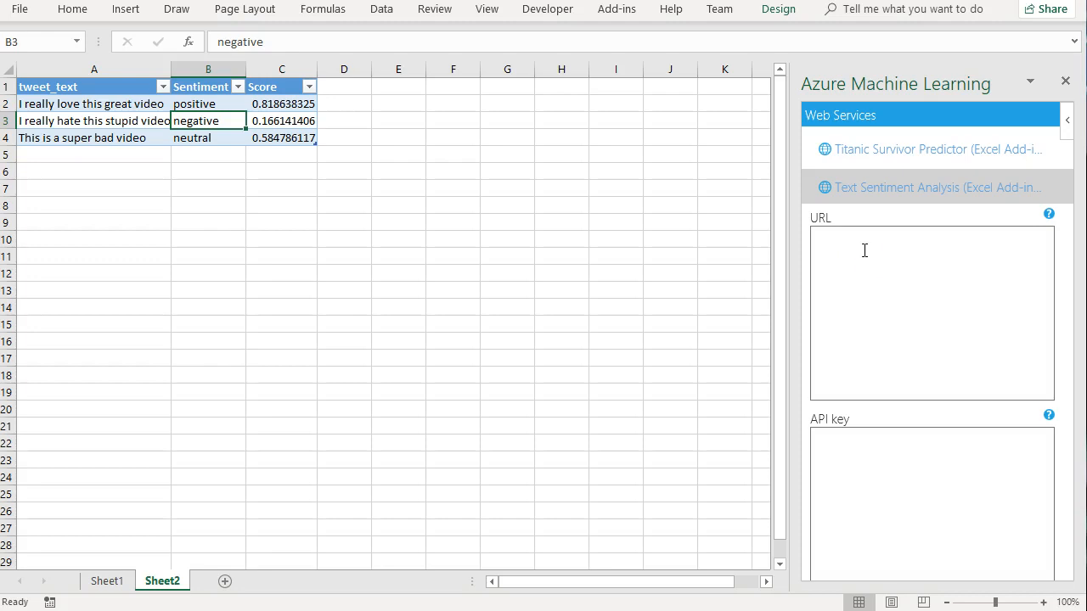
scroll(865, 262, "down", 2)
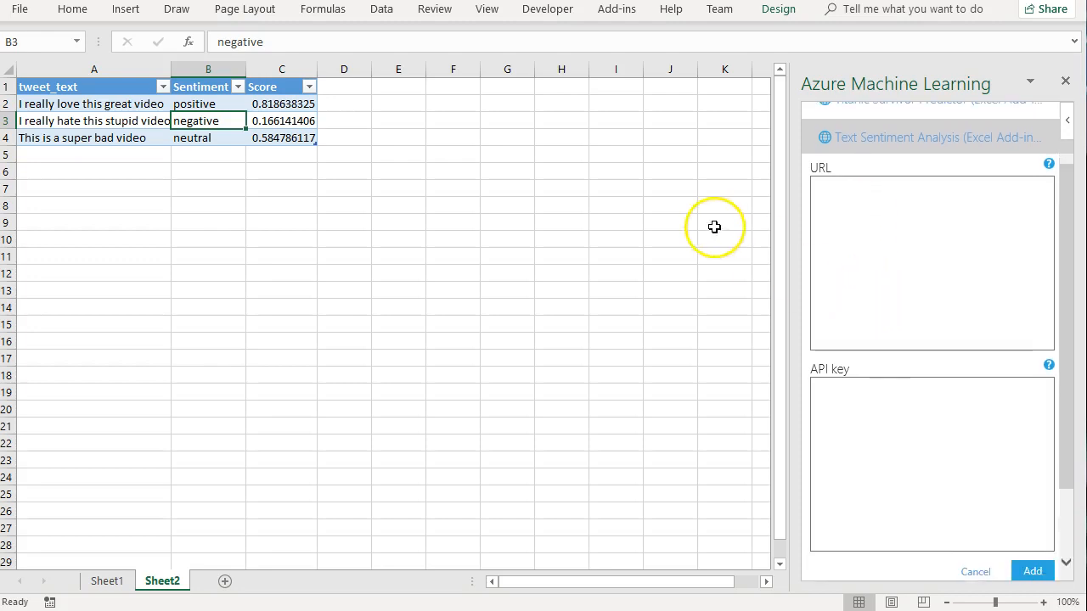
Step: Get the API key from the Bike Buyers web service dashboard in Azure ML Studio and paste it into the add-in's API key field
left_click(455, 610)
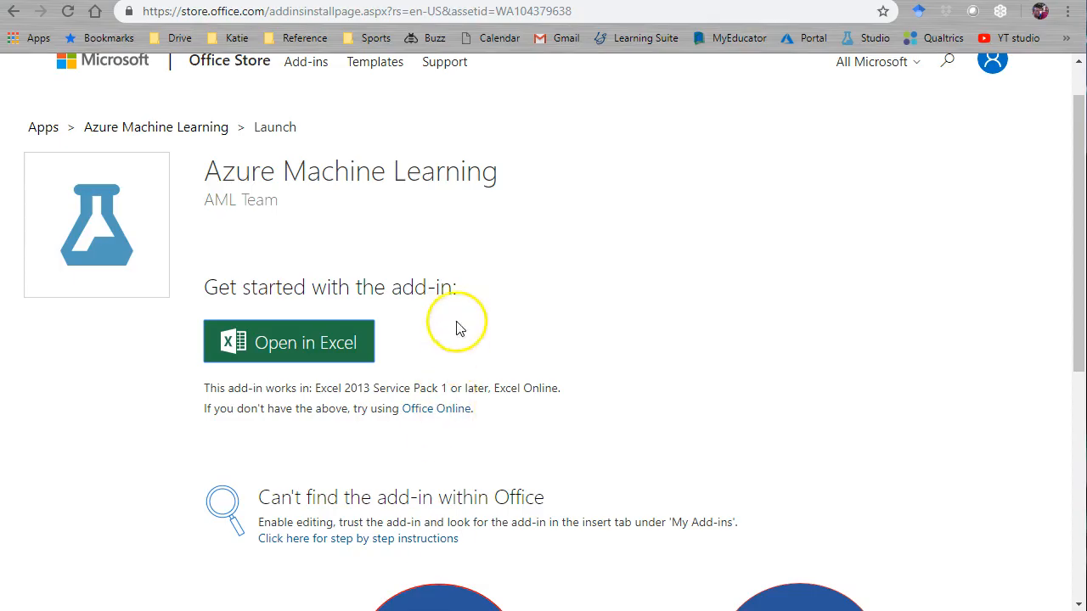
scroll(565, 204, "up", 1)
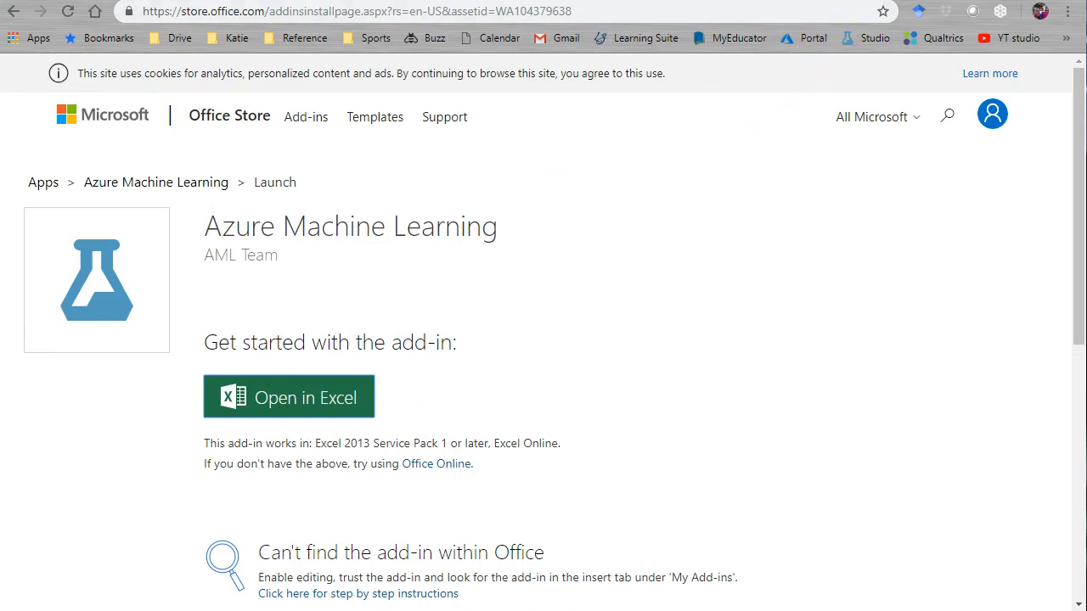
left_click(722, 2)
left_click(193, 346)
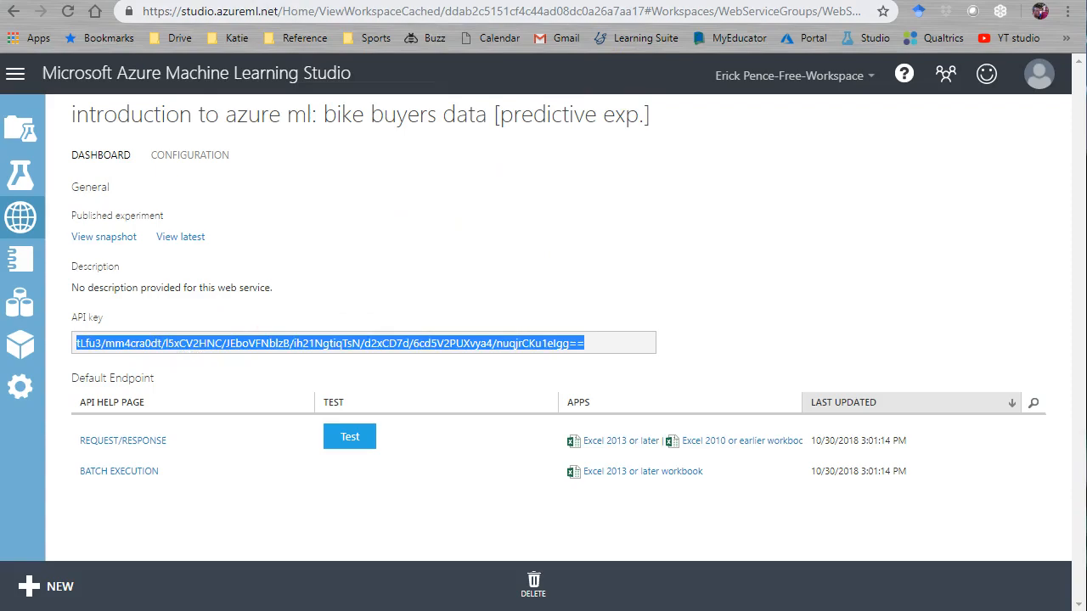
key("super+Tab")
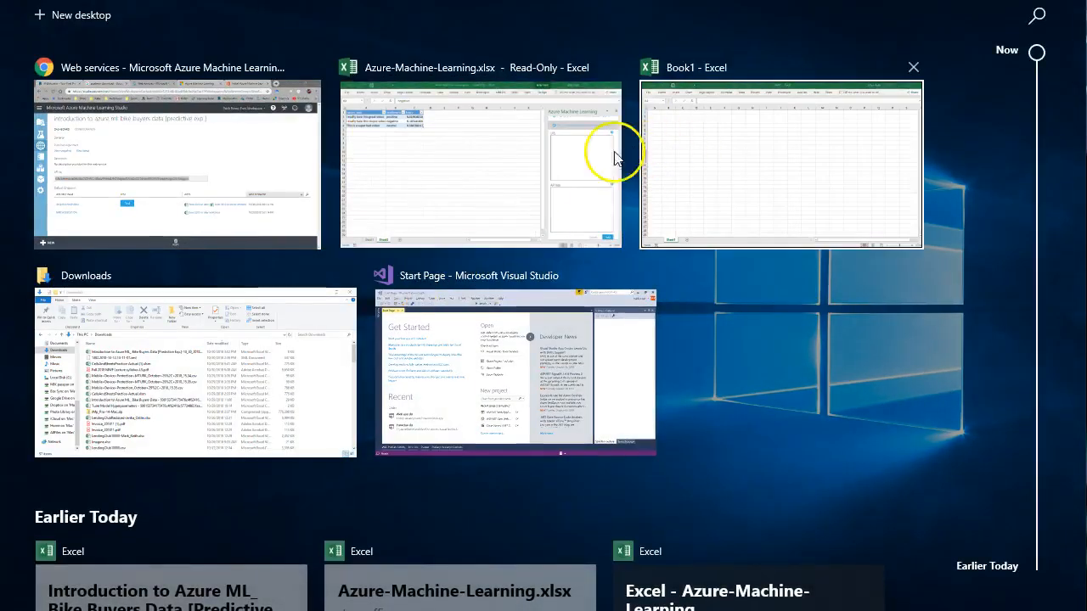
left_click(585, 161)
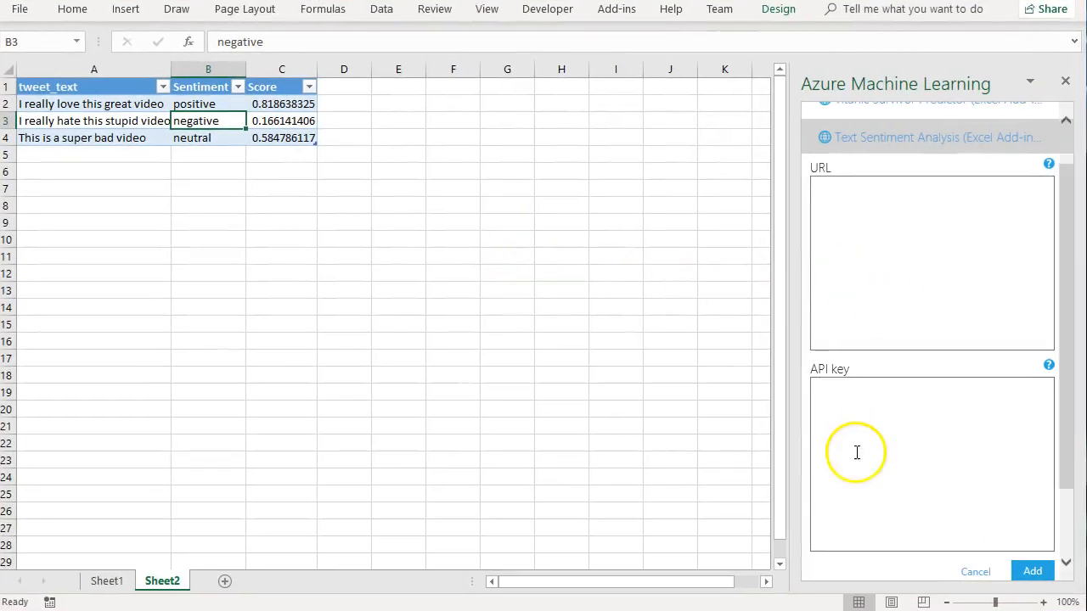
left_click(856, 451)
key("ctrl+v")
Step: Open the Bike Buyers service's Request/Response API documentation in Chrome and copy its POST Request URI
left_click(854, 263)
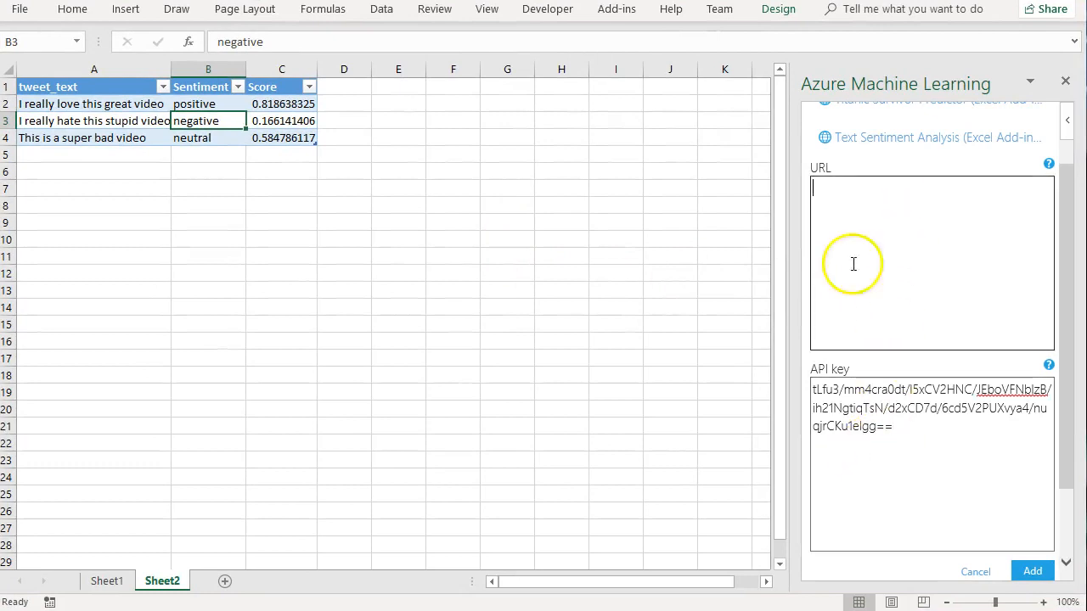
key("super+Tab")
left_click(589, 161)
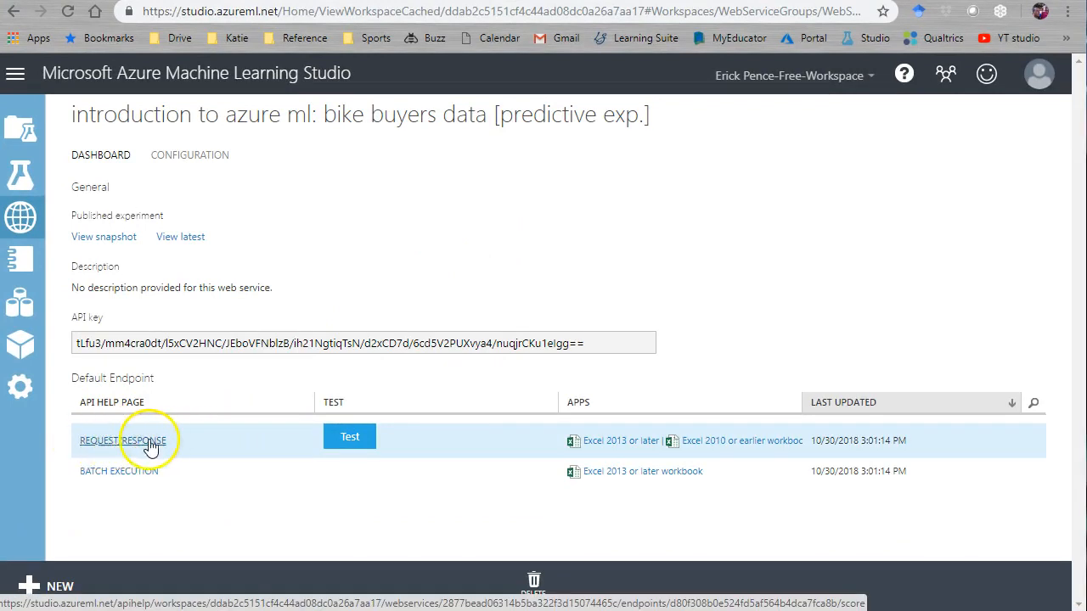
left_click(96, 442)
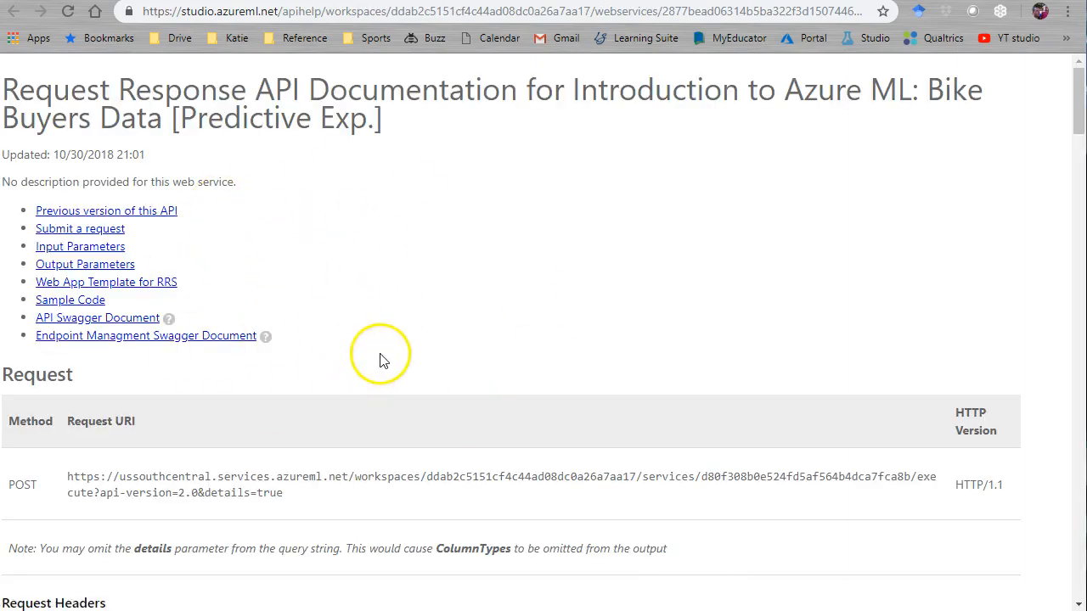
scroll(379, 359, "down", 2)
scroll(380, 359, "down", 1)
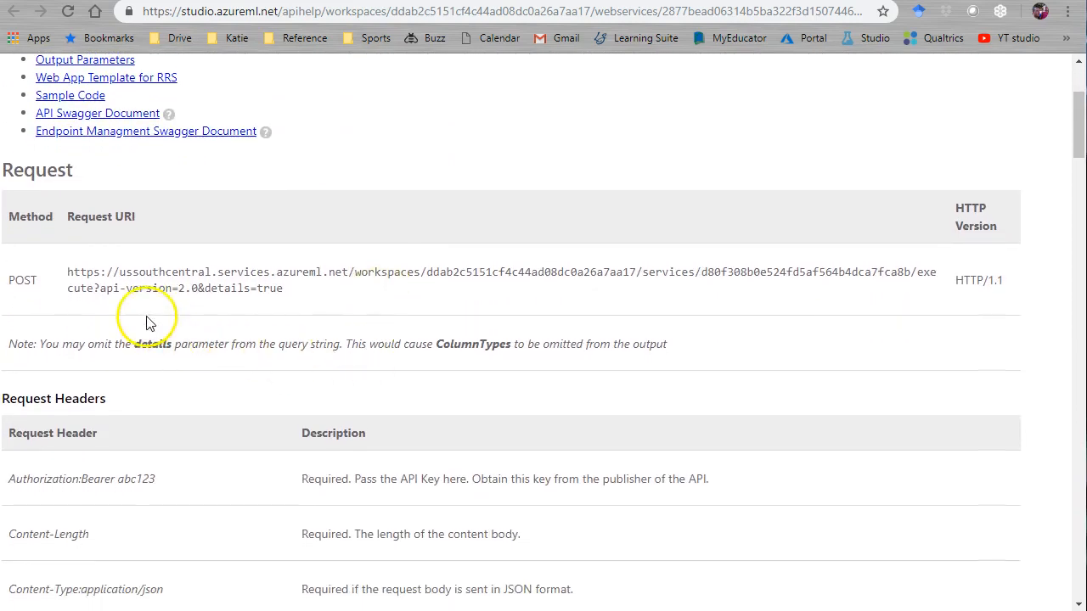
scroll(145, 280, "up", 2)
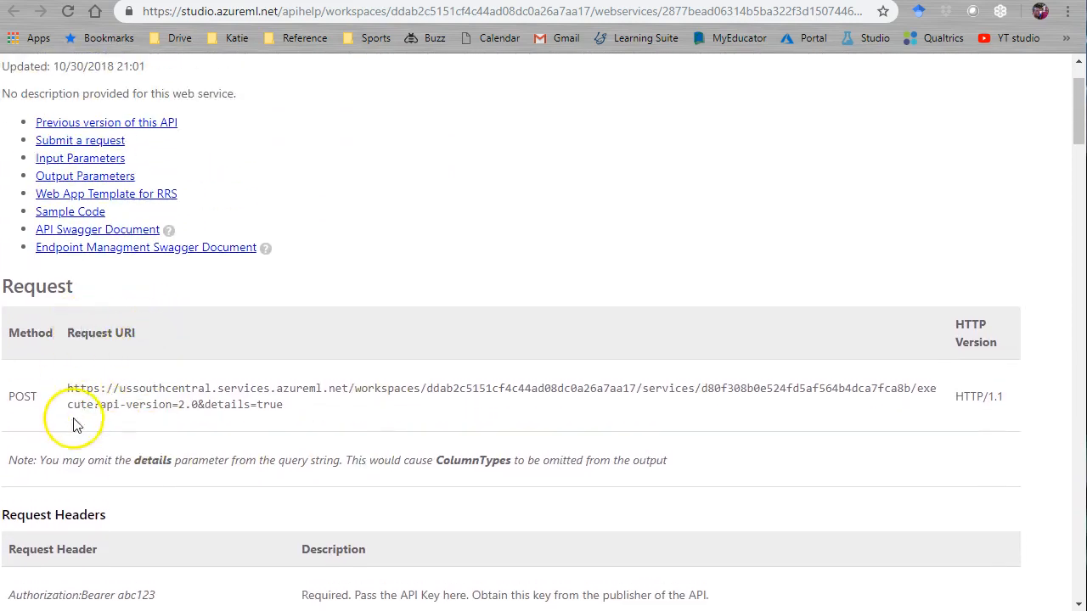
left_click_drag(72, 395, 313, 416)
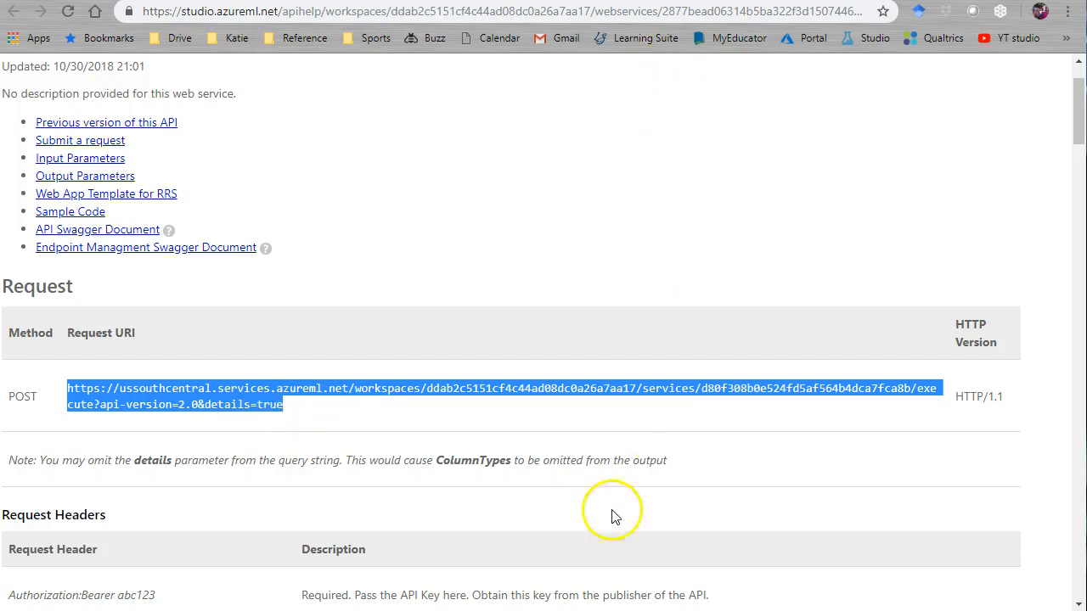
Step: Paste the copied Request URI as the web service URL in the Excel add-in and add the Bike Buyers service
left_click(674, 583)
left_click(861, 260)
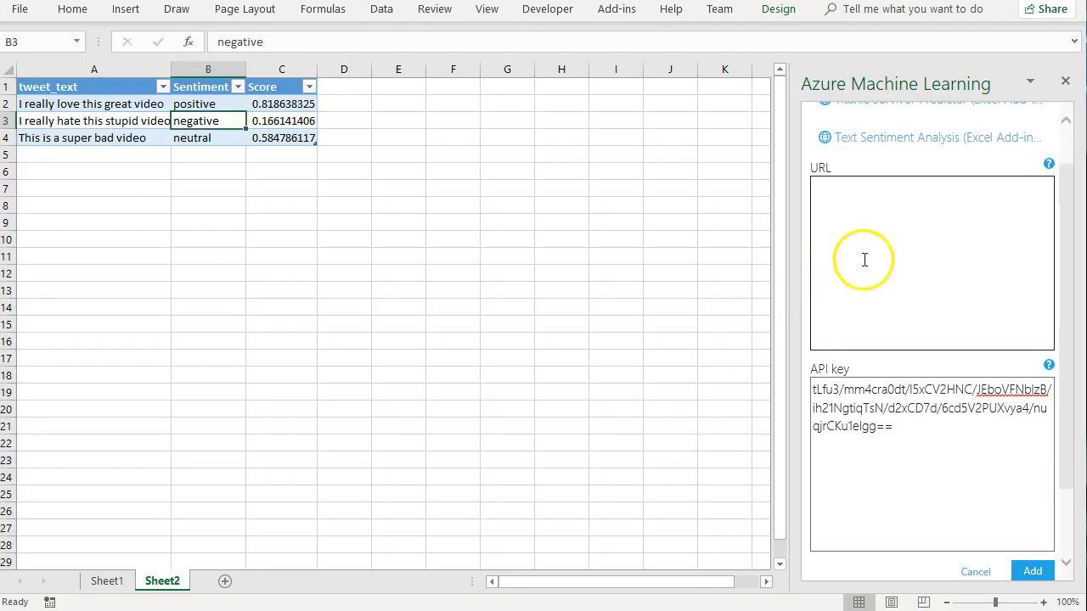
key("ctrl+v")
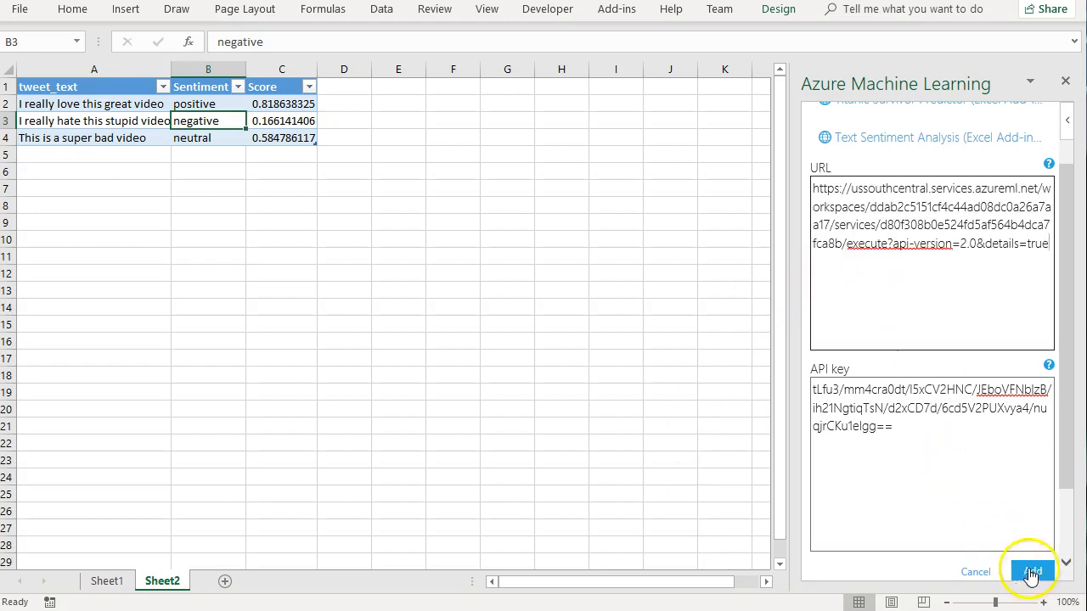
left_click(1031, 571)
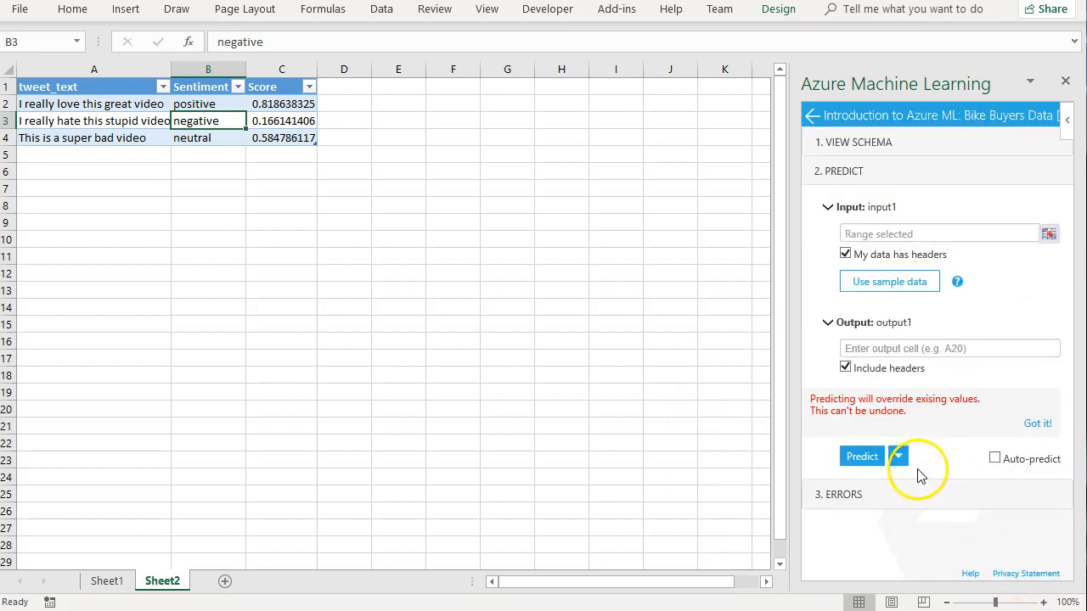
Step: Review the Bike Buyers entry in the web services list and its prediction setup
left_click(818, 113)
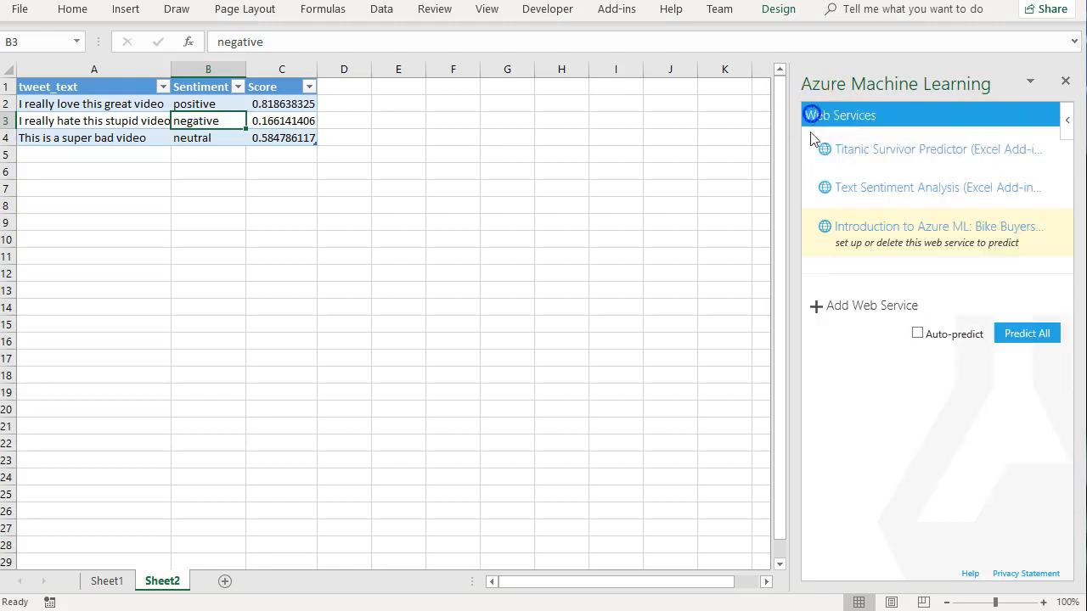
left_click(927, 229)
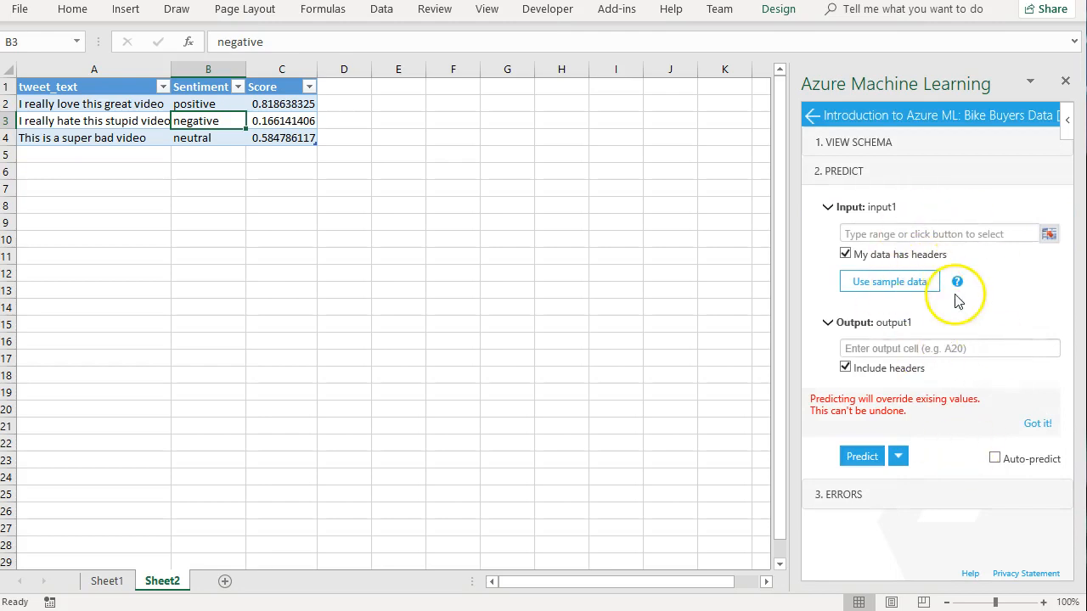
left_click(814, 119)
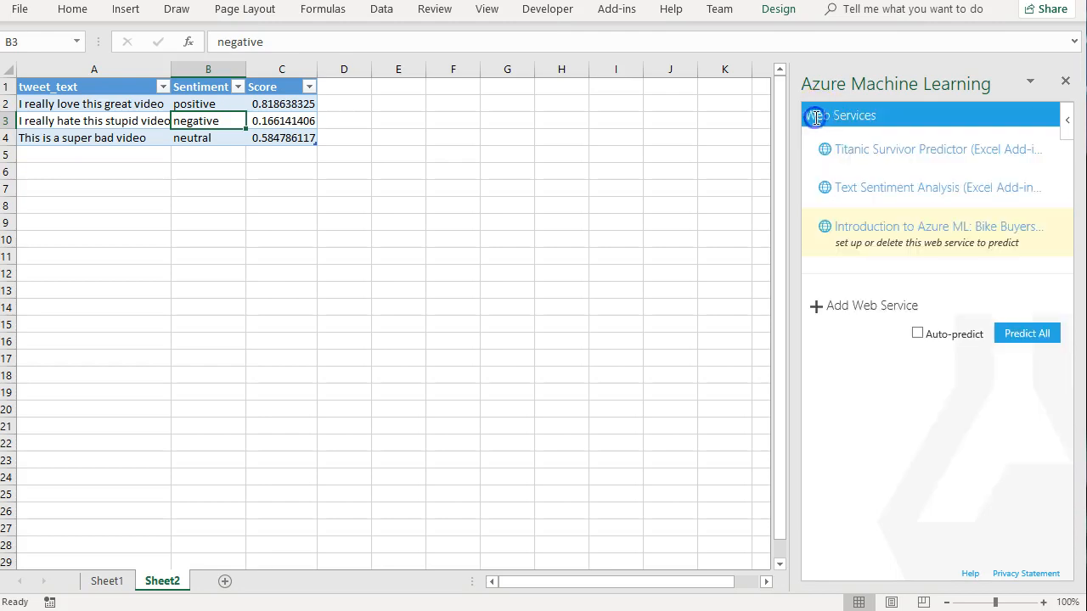
left_click(861, 222)
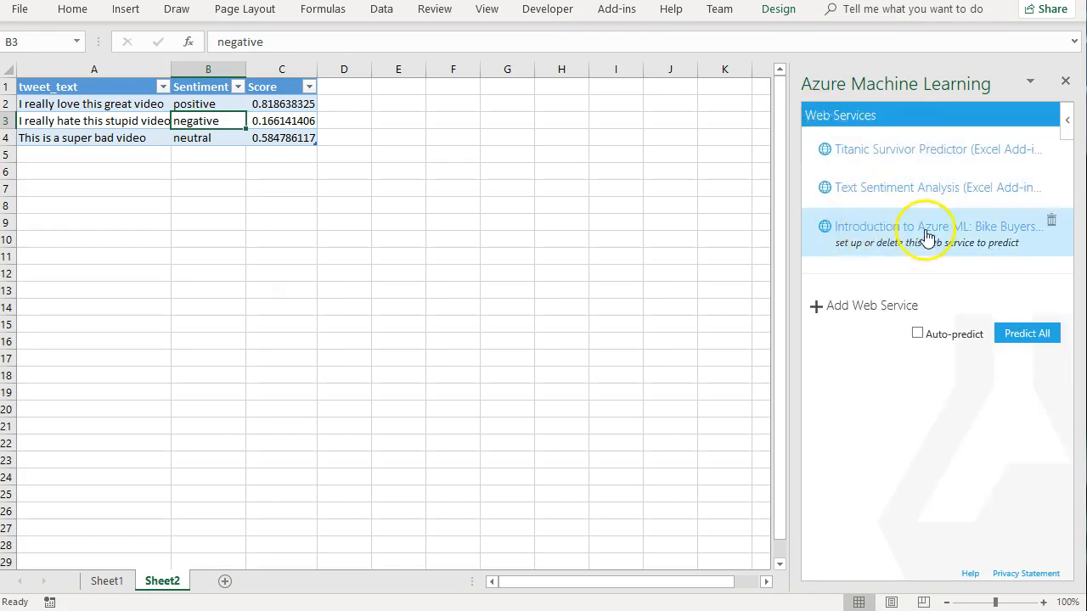
left_click_drag(104, 103, 209, 141)
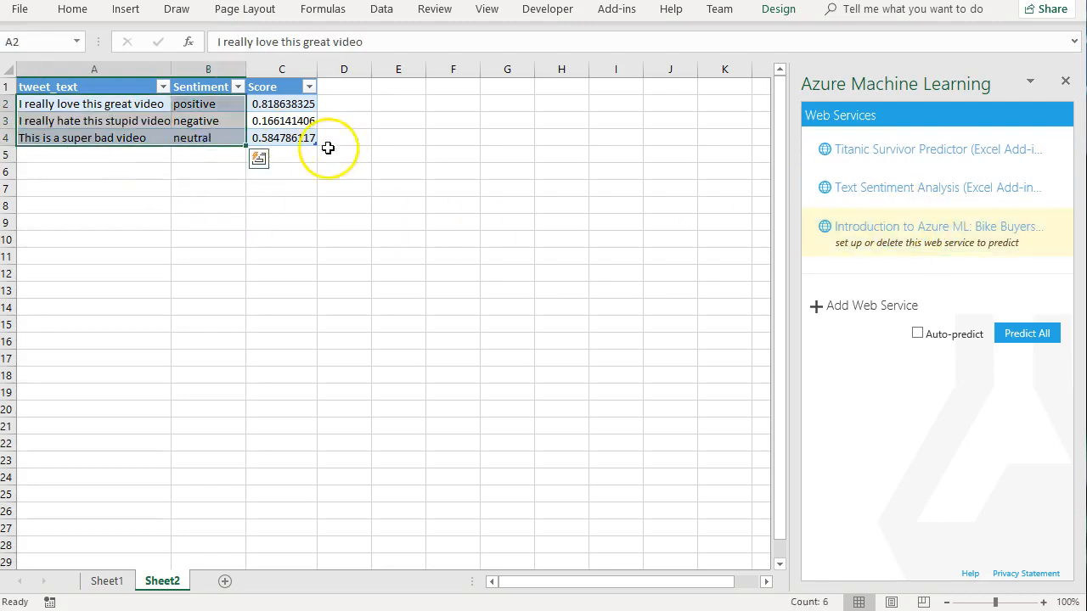
left_click_drag(255, 105, 281, 139)
left_click(116, 187)
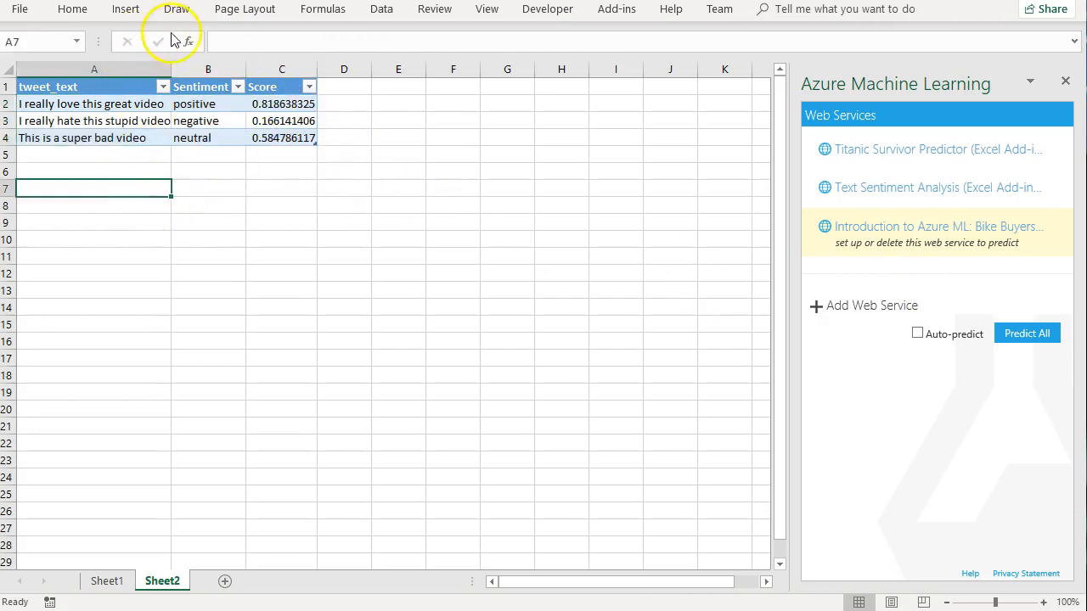
Step: Go to Excel's option for importing data from the web, and search Google in Chrome for "currency exchange rates"
left_click(381, 12)
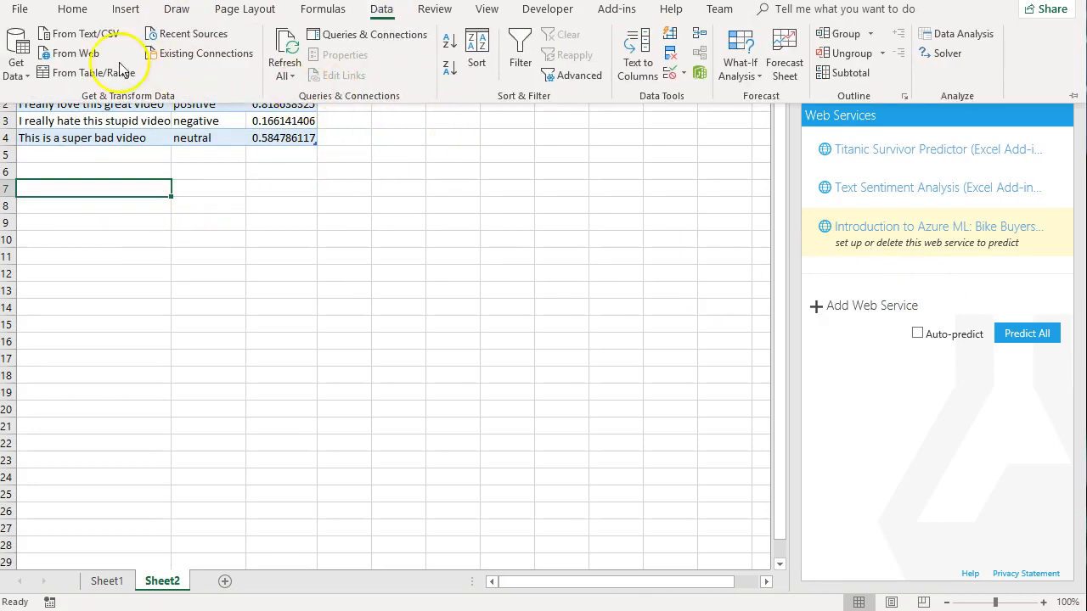
left_click(76, 53)
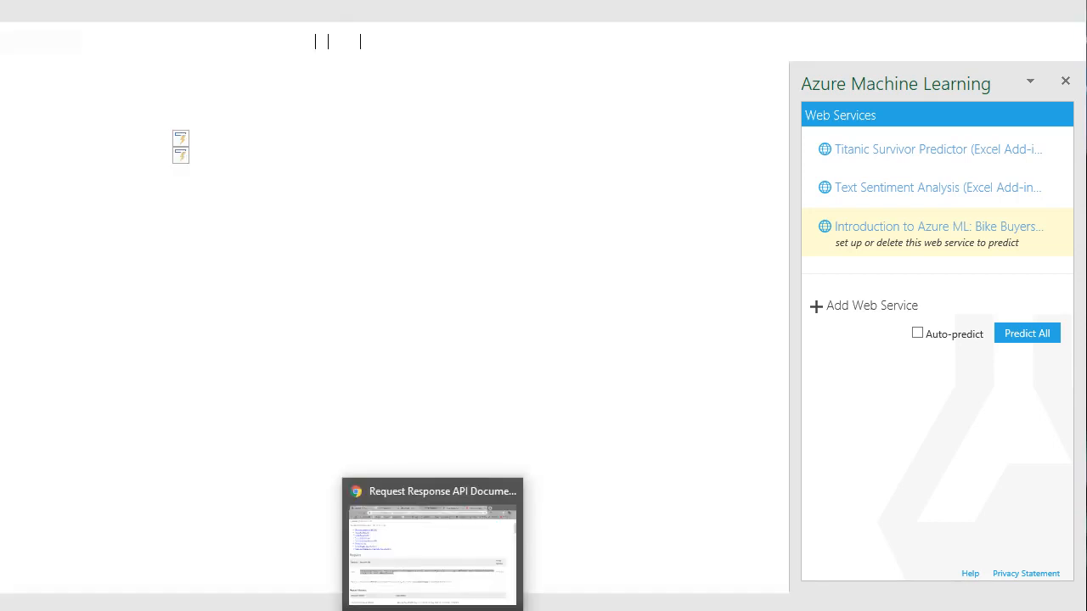
left_click(418, 595)
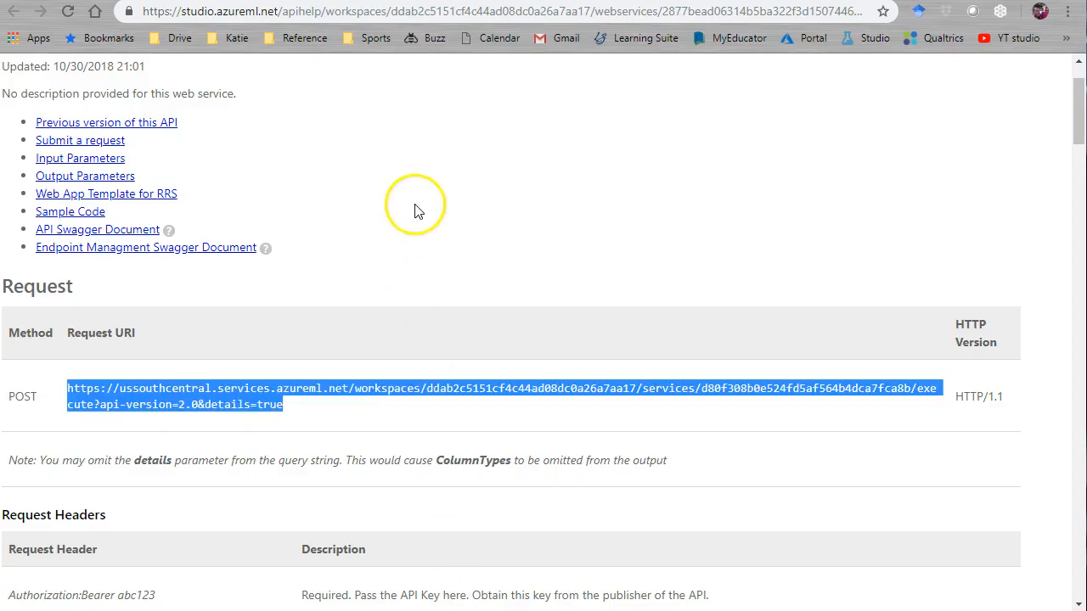
left_click(556, 12)
type("curre")
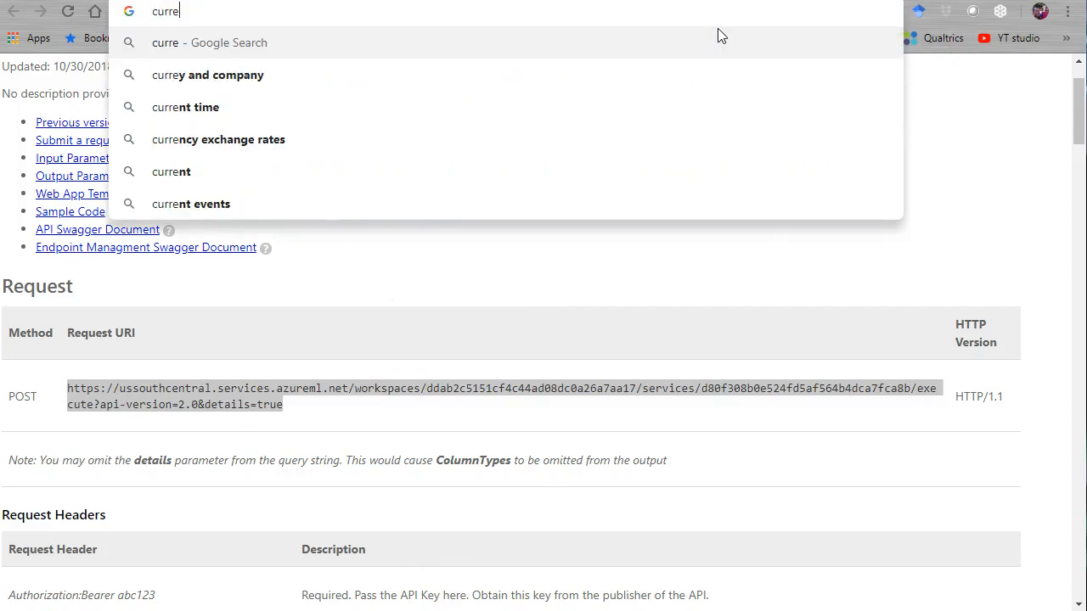
key("BackSpace")
type("ency")
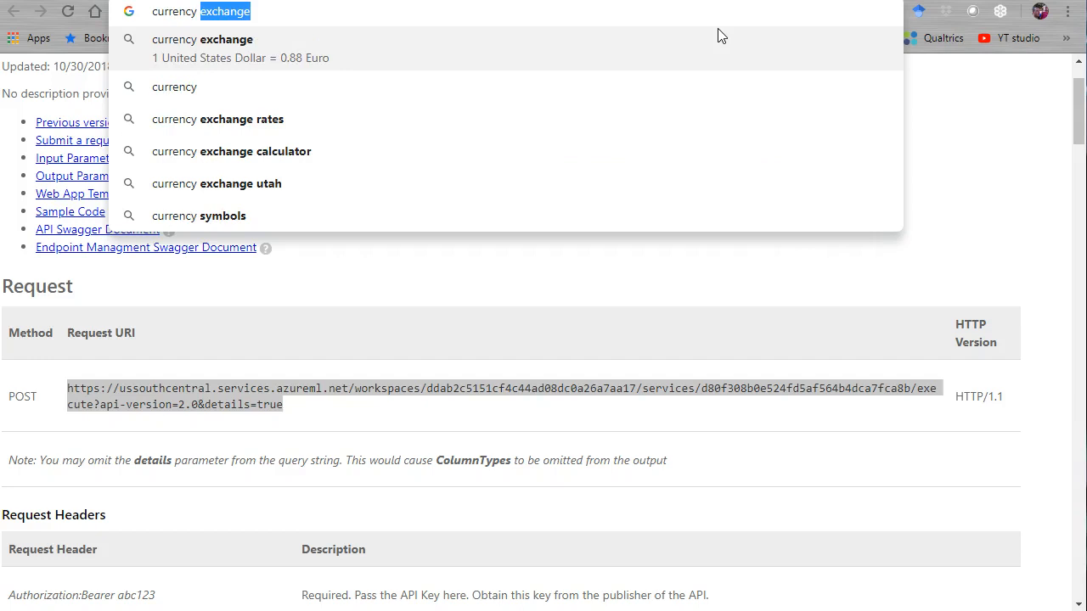
key("Down")
key("Down")
key("Down")
key("Up")
key("Return")
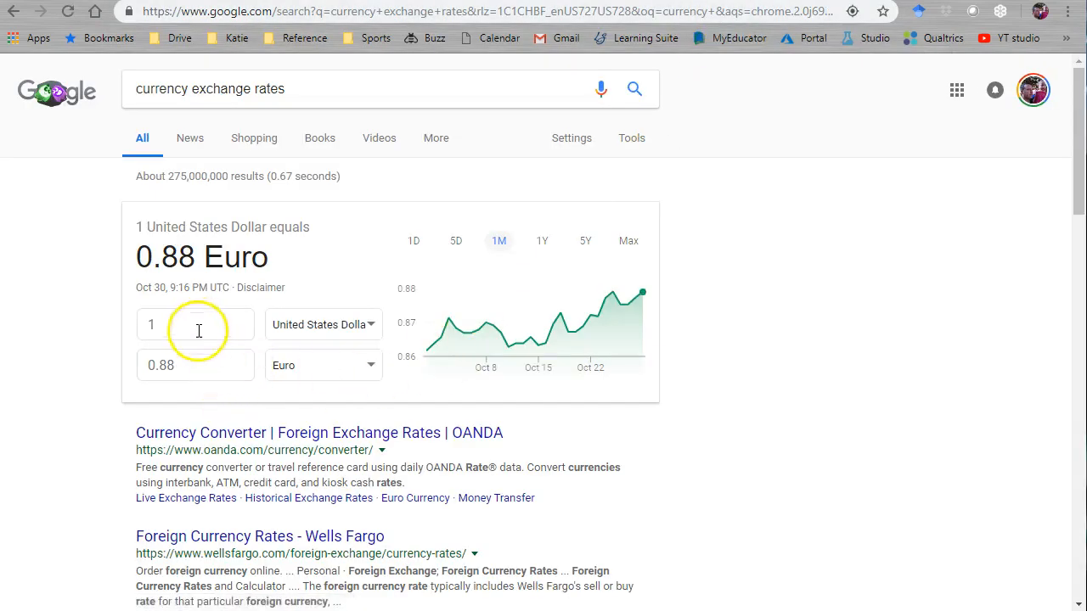
Step: Open Wells Fargo's Foreign Currency Rates page from the search results, look over its rates table and copy the page URL
scroll(240, 440, "down", 1)
left_click(252, 466)
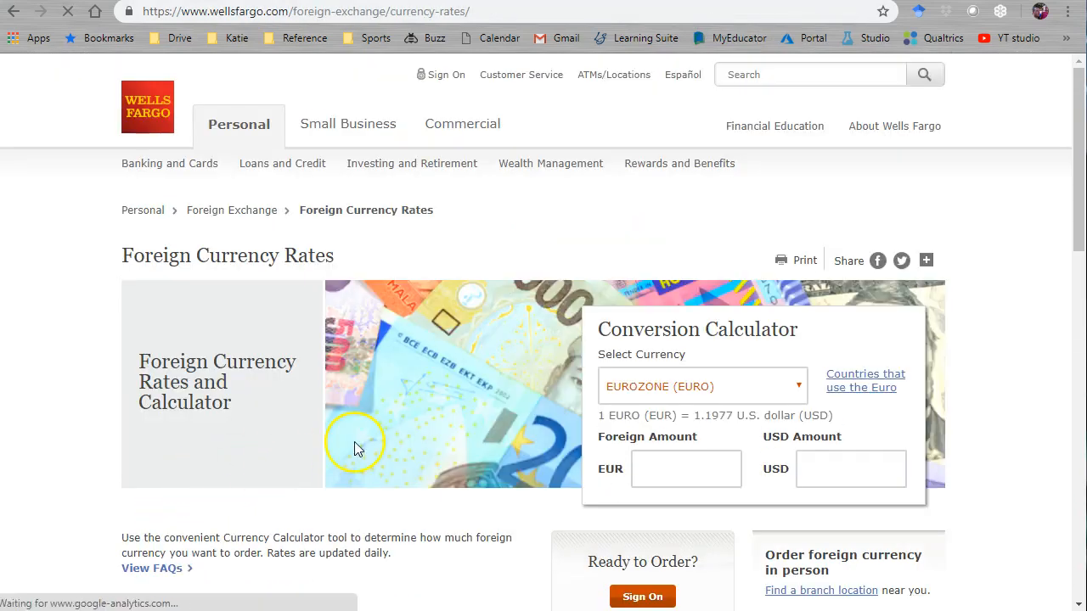
scroll(353, 440, "down", 3)
scroll(353, 435, "down", 5)
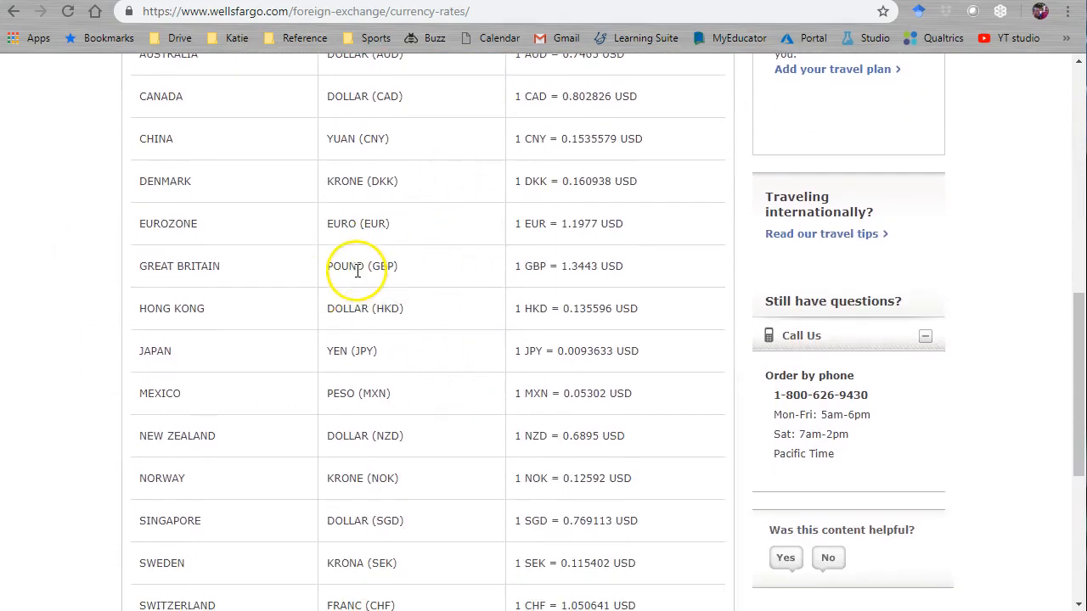
left_click(517, 11)
key("ctrl+c")
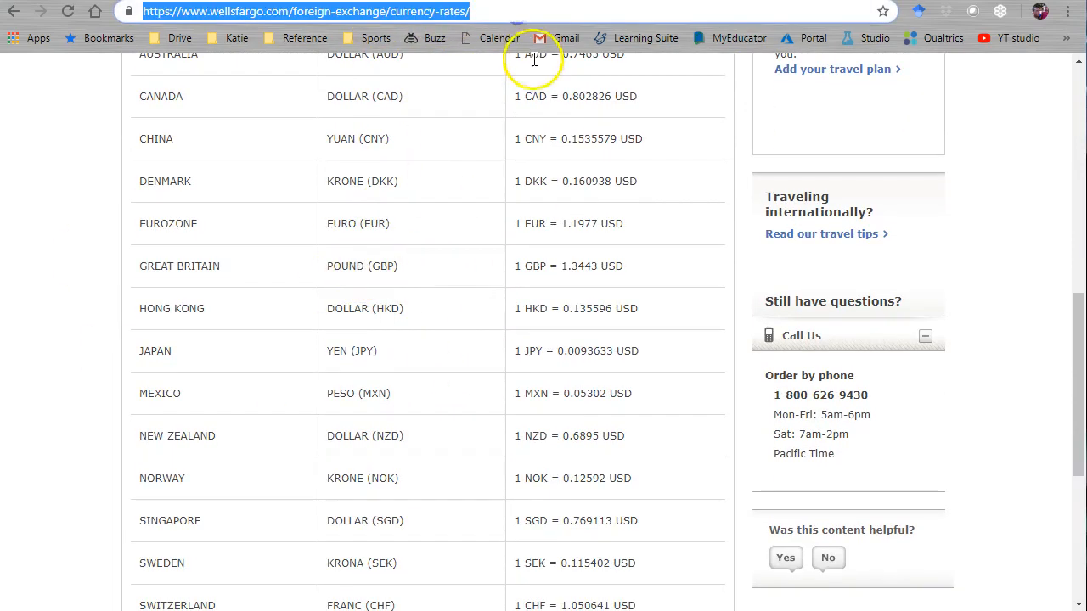
Step: Switch to Excel and submit the copied Wells Fargo currency-rates URL as the From Web source in Basic mode
key("super+Tab")
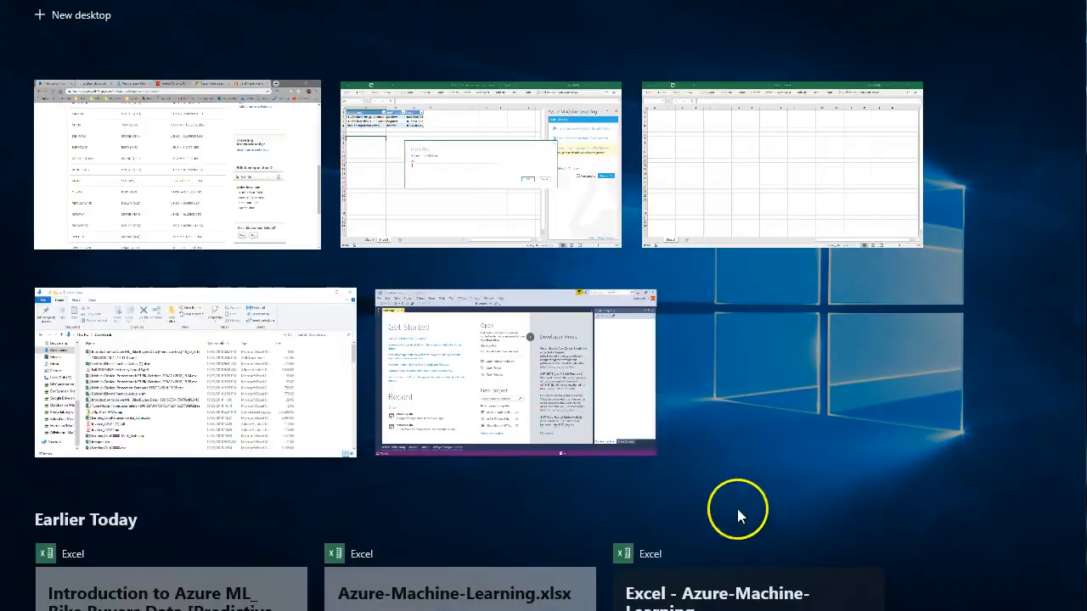
left_click(538, 165)
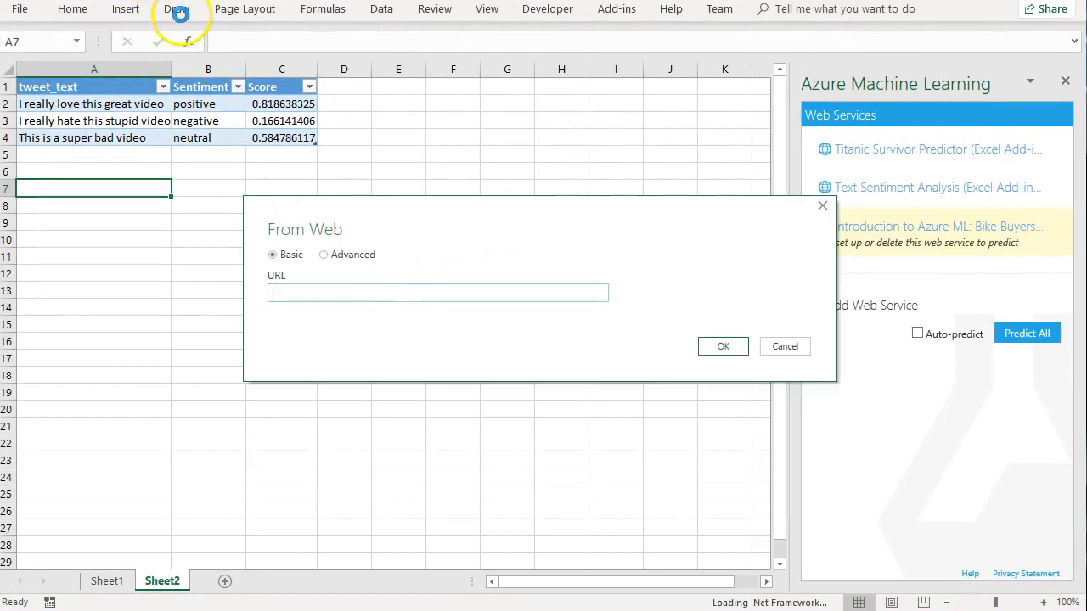
left_click(303, 292)
key("ctrl+v")
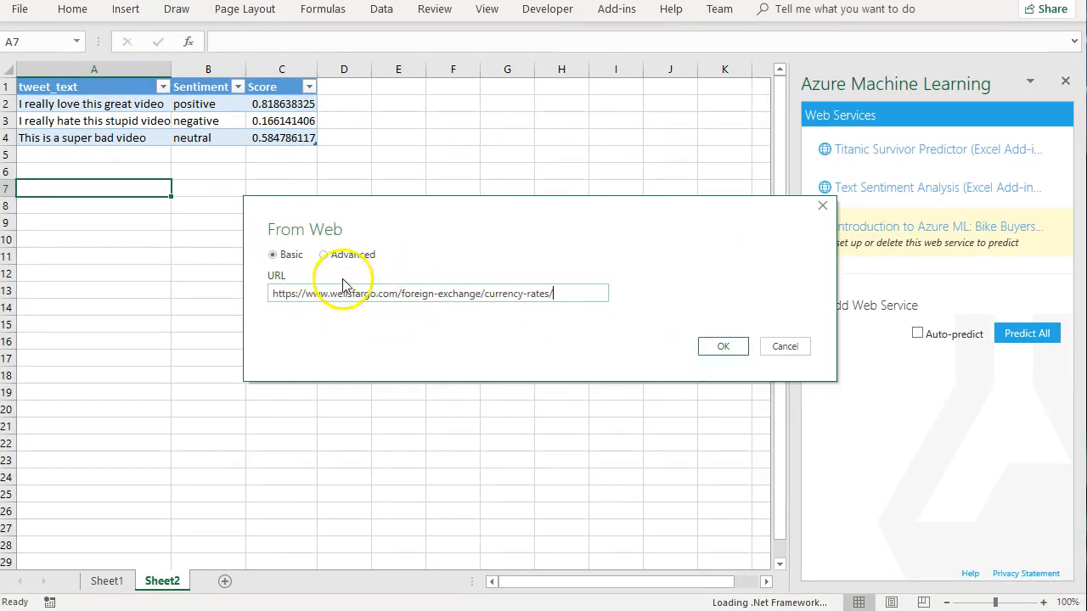
left_click(326, 256)
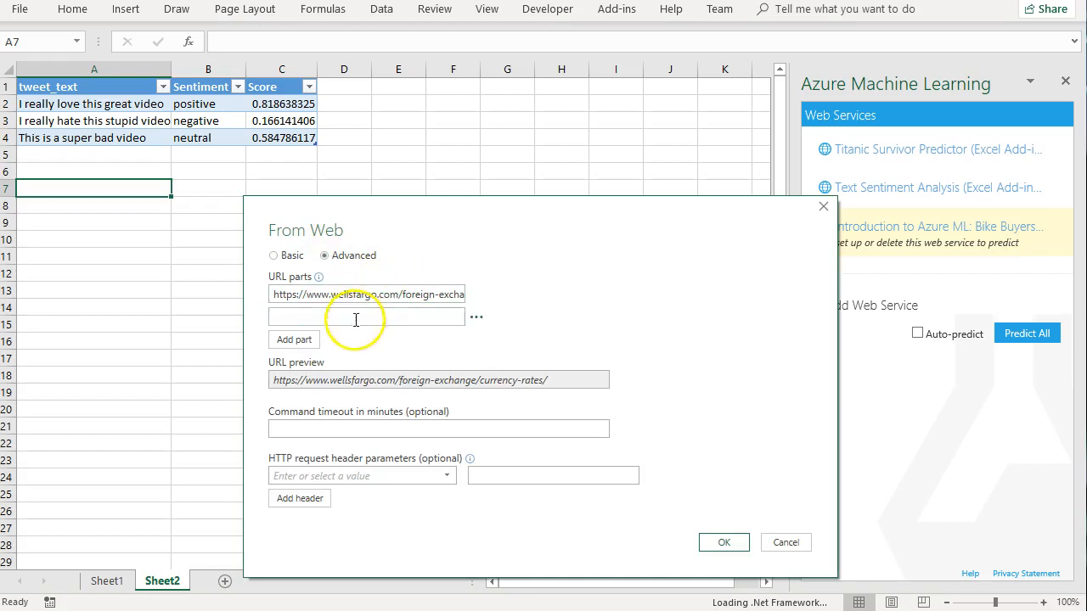
left_click(274, 255)
left_click(720, 350)
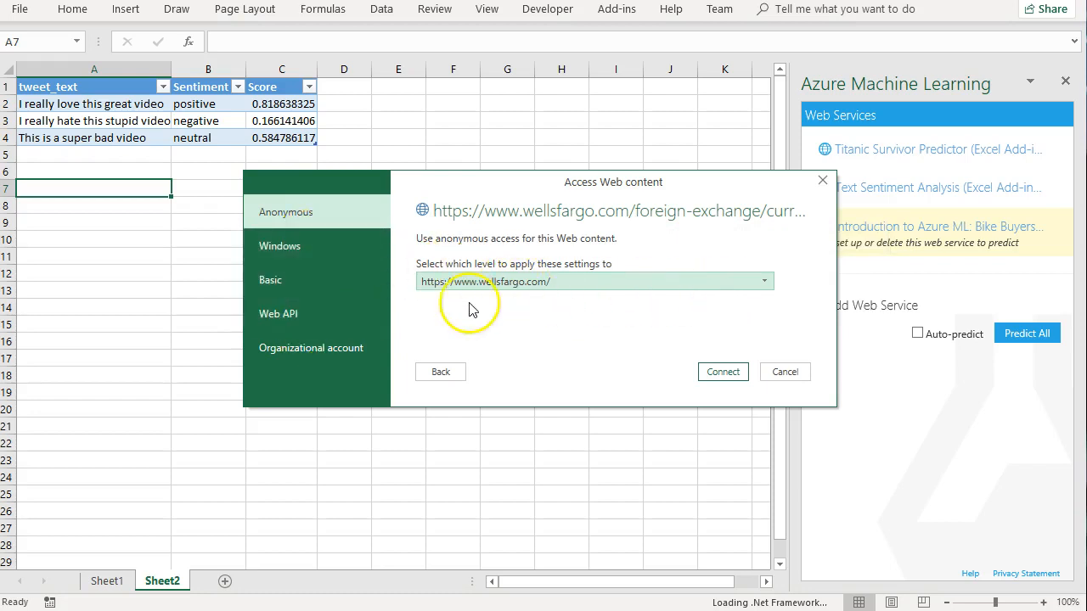
Step: Review the Windows, Basic and Web API access options, and connect to the Wells Fargo site with Anonymous access
left_click(290, 246)
left_click(283, 284)
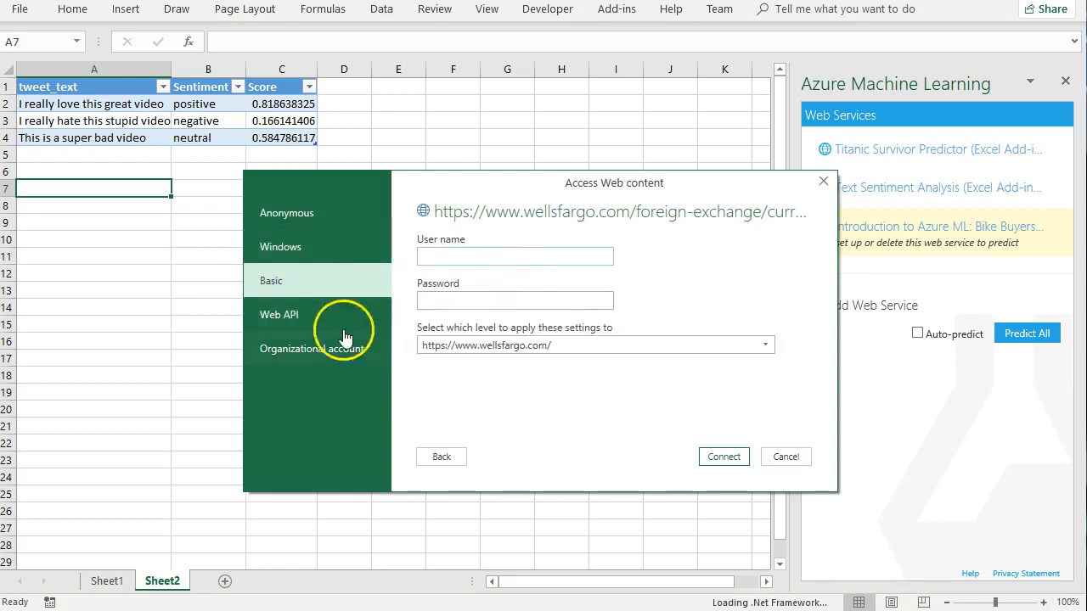
left_click(303, 319)
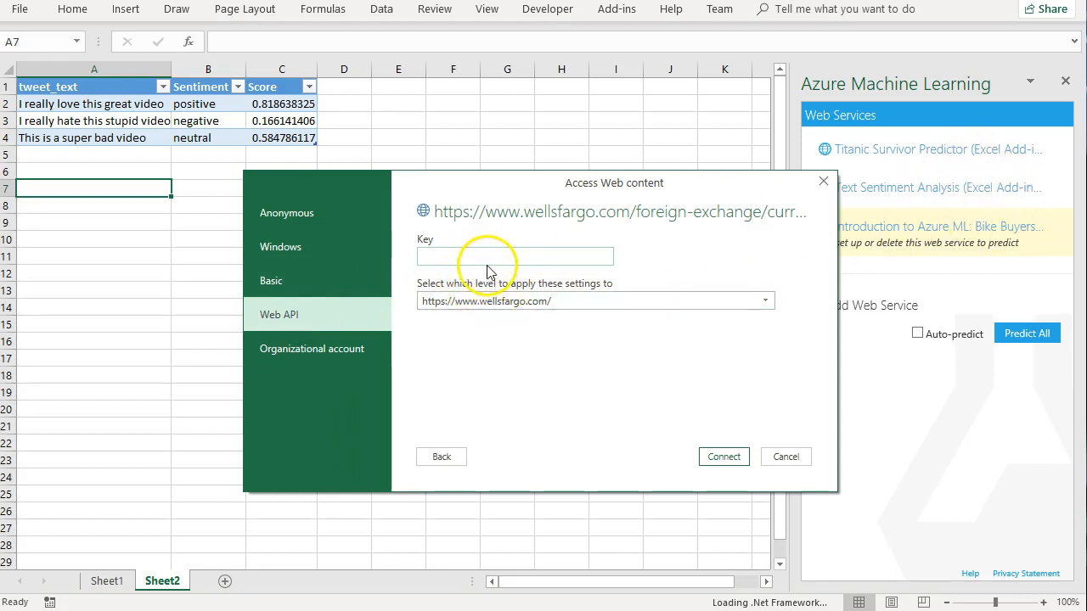
left_click(336, 216)
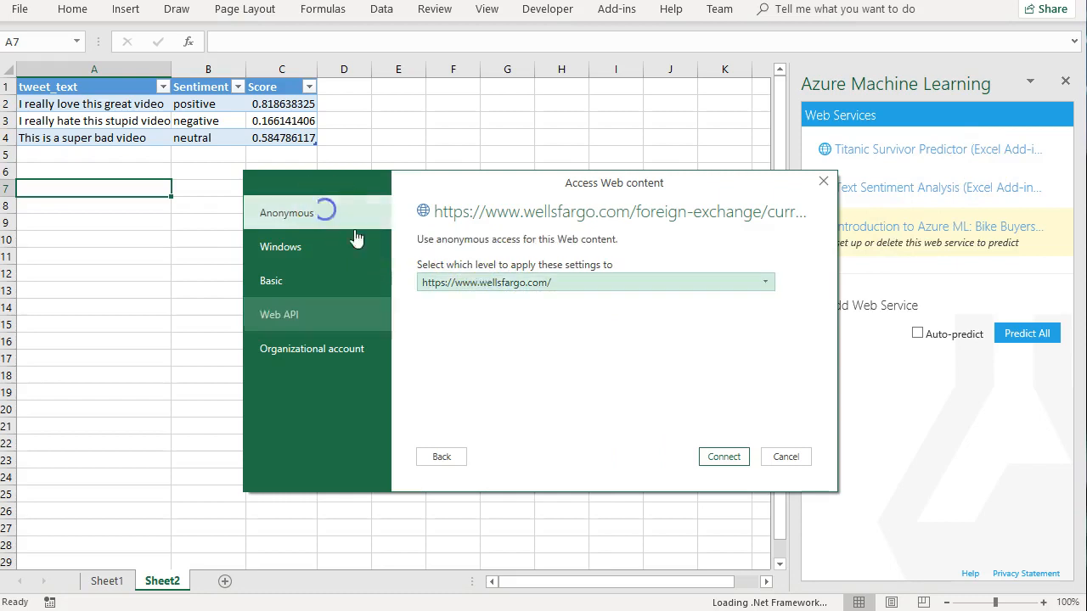
left_click(715, 456)
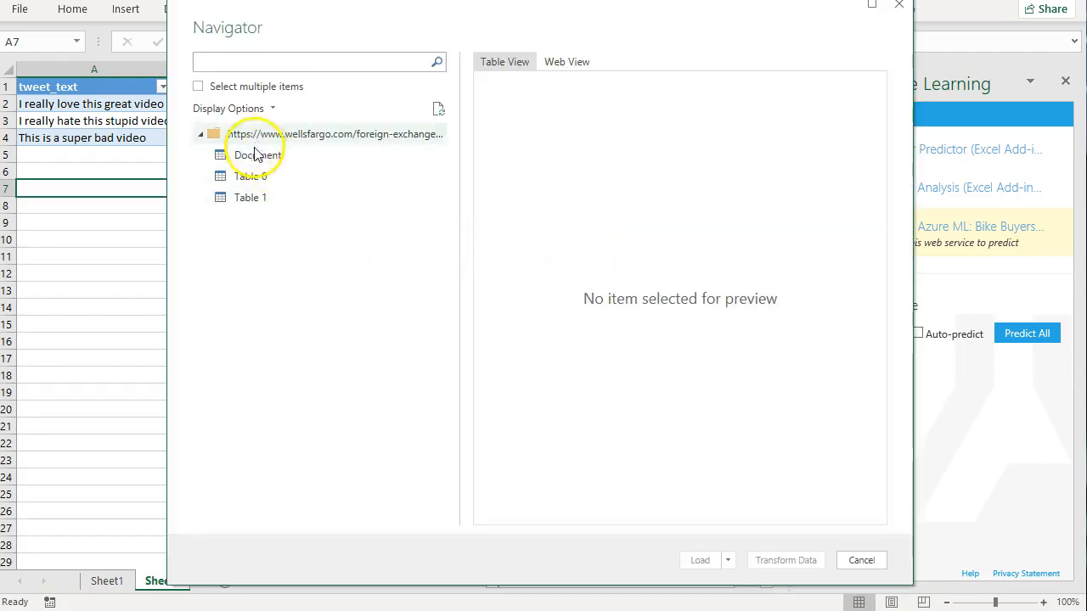
Step: Preview the page's Document, Table 0 and Table 1, and load Table 1 into the workbook
left_click(271, 158)
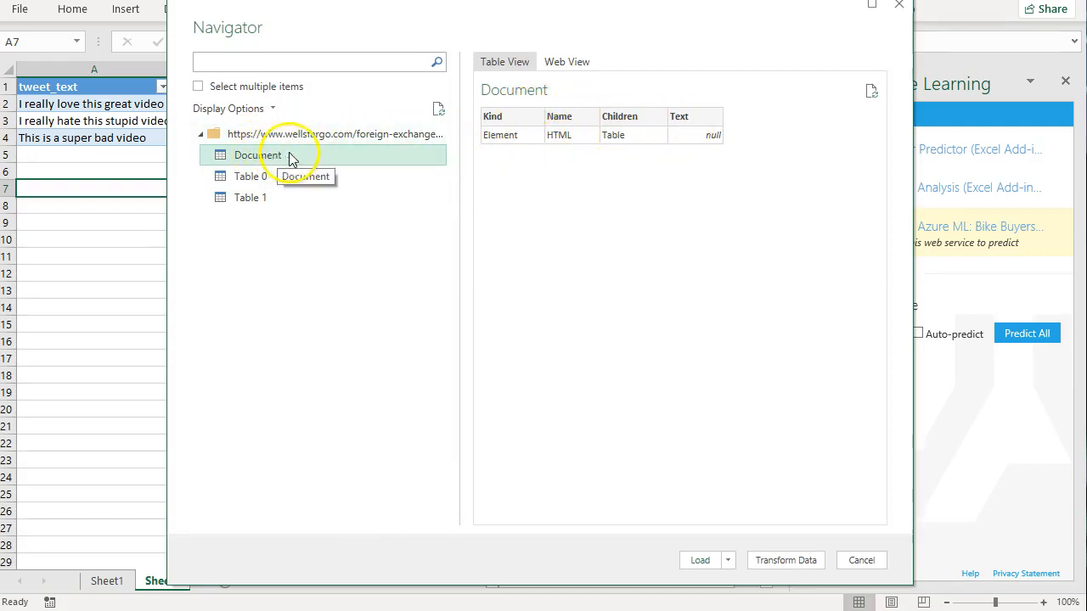
left_click(238, 177)
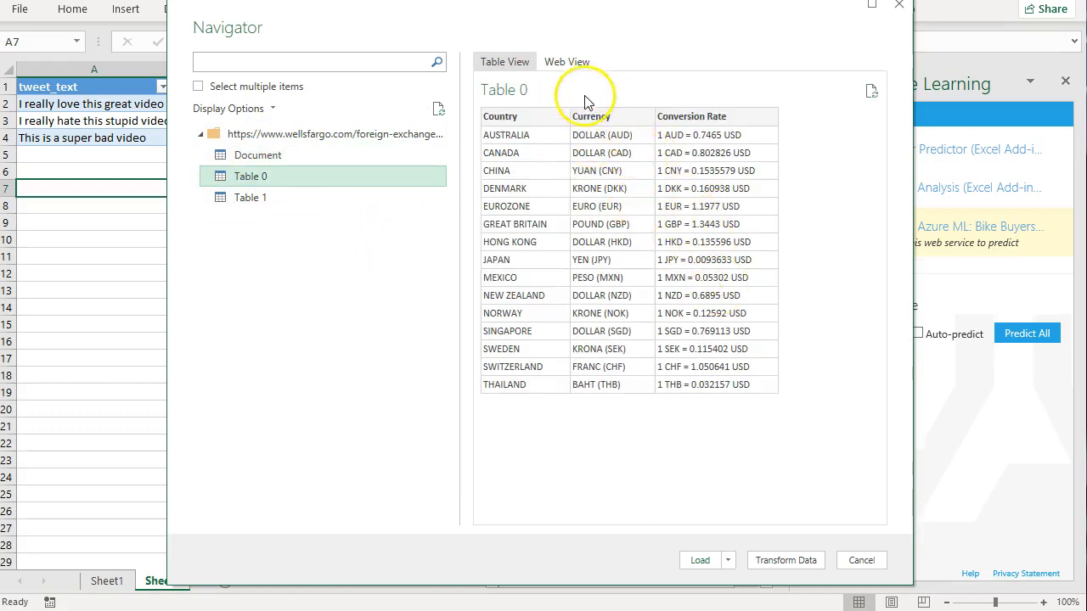
left_click(574, 63)
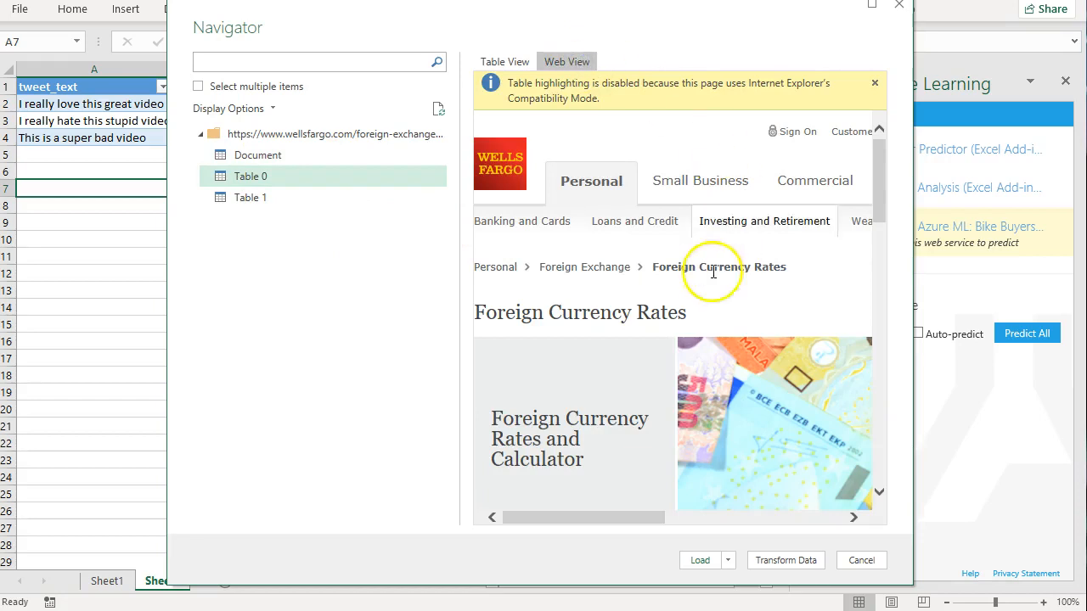
left_click(505, 63)
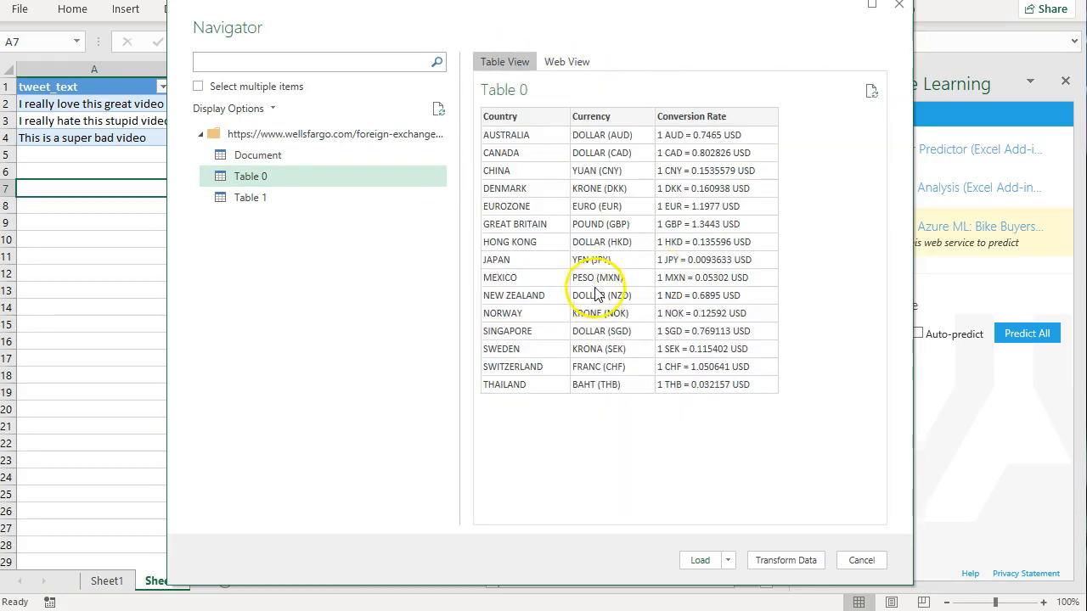
left_click(274, 202)
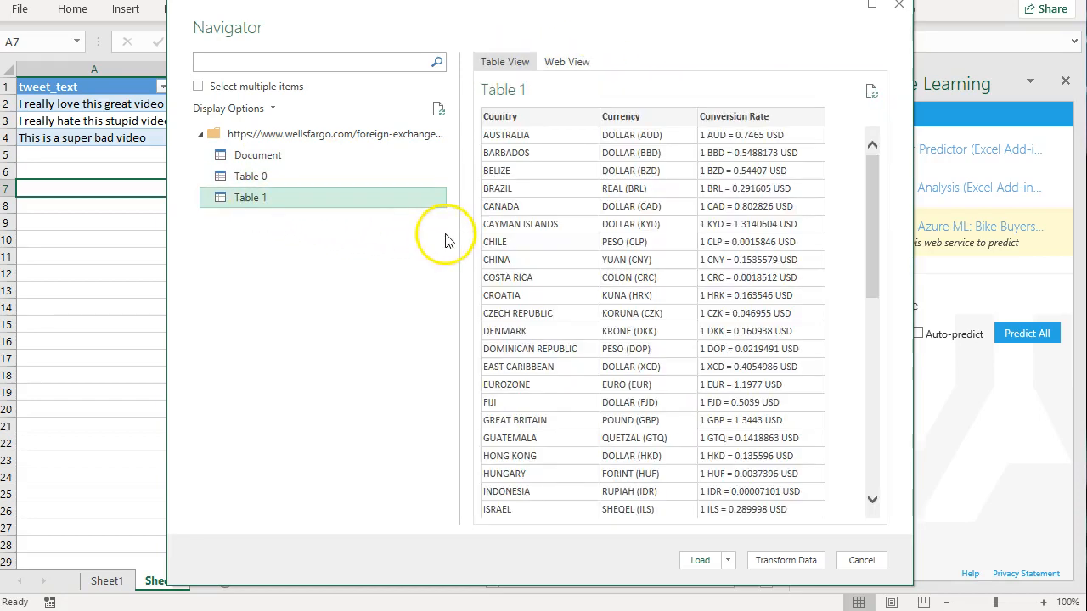
scroll(637, 263, "down", 10)
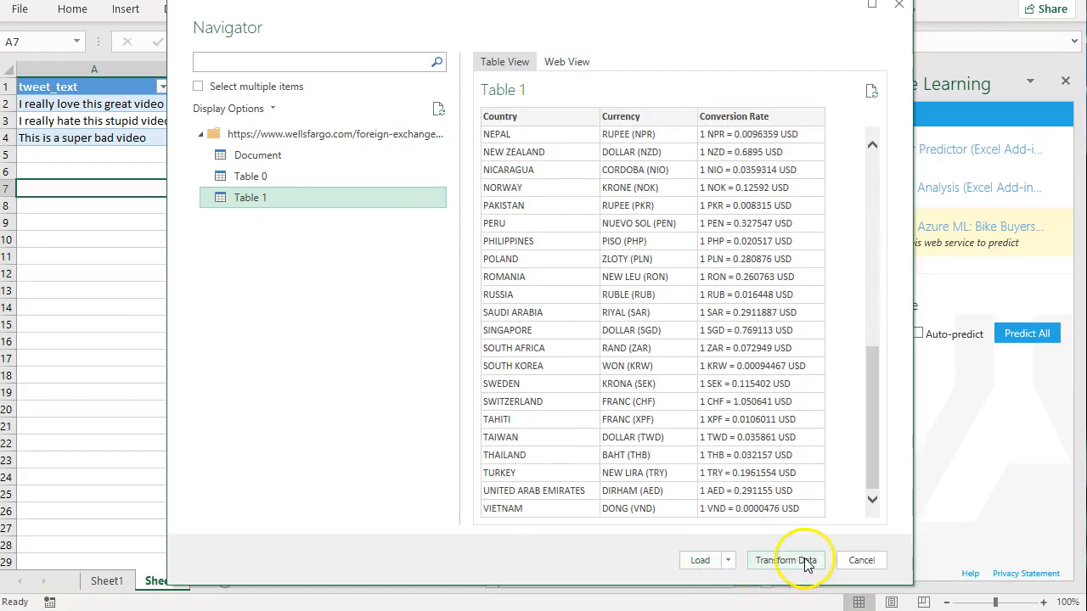
left_click(699, 561)
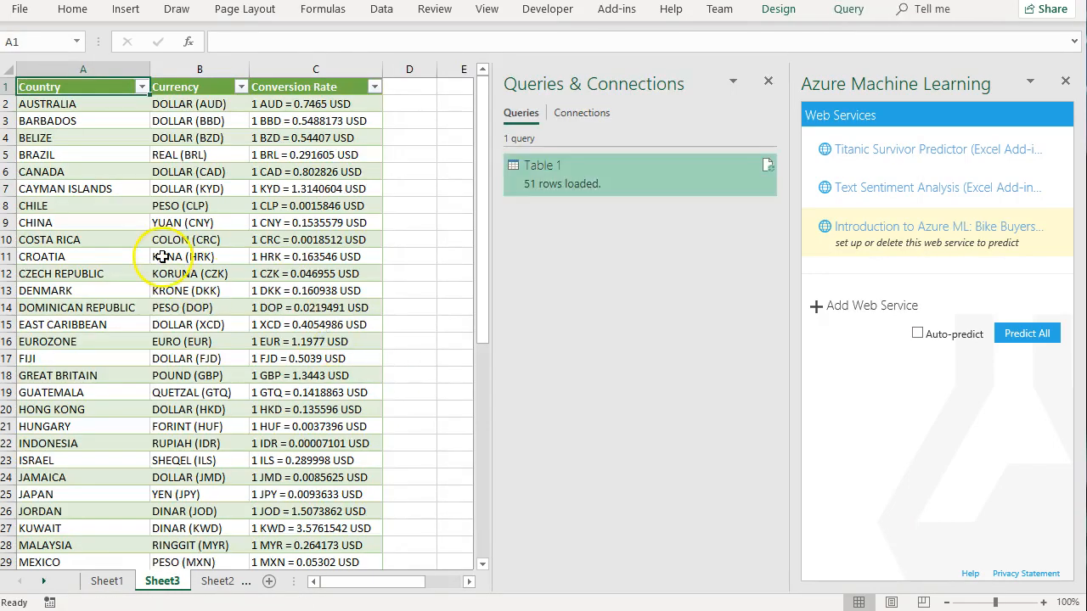
Step: Look over the loaded currency conversion rates and return to the tweet sentiment table on Sheet2
mouse_move(480, 252)
left_mouse_down()
mouse_move(487, 356)
mouse_move(480, 225)
left_mouse_up()
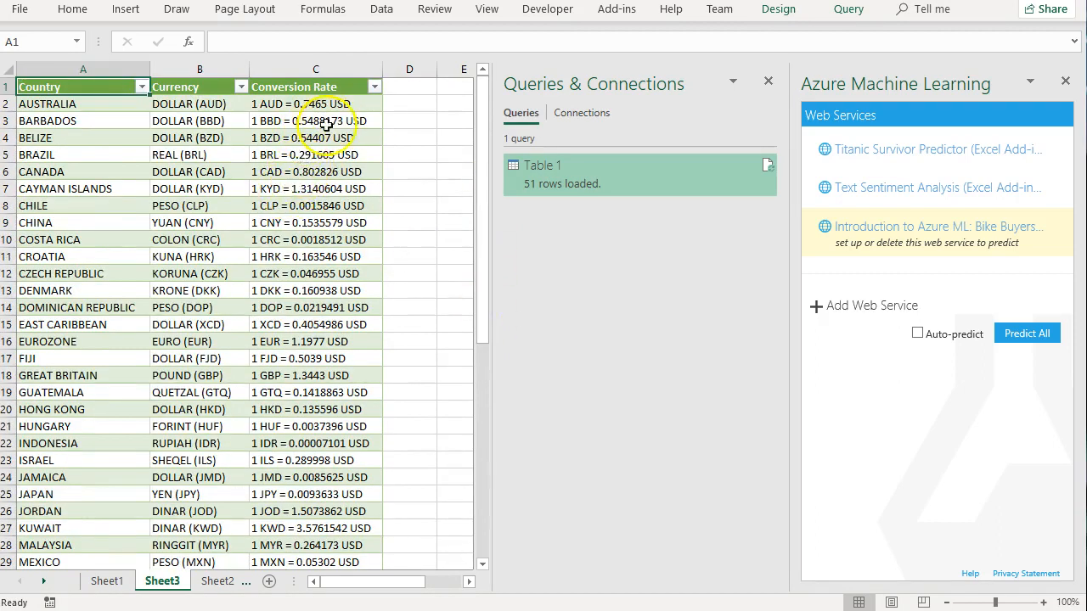
left_click(215, 584)
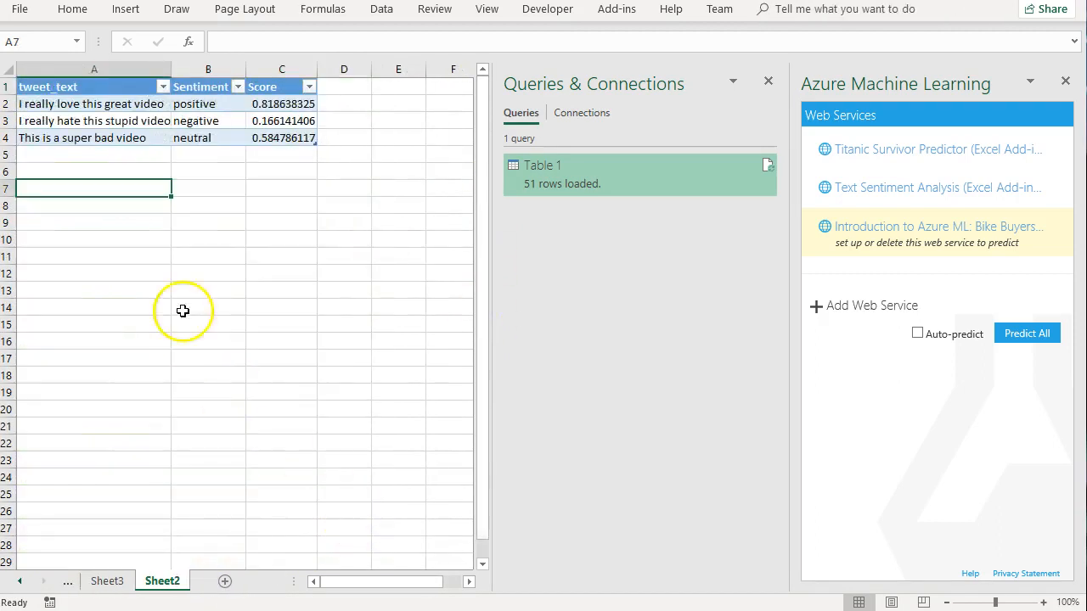